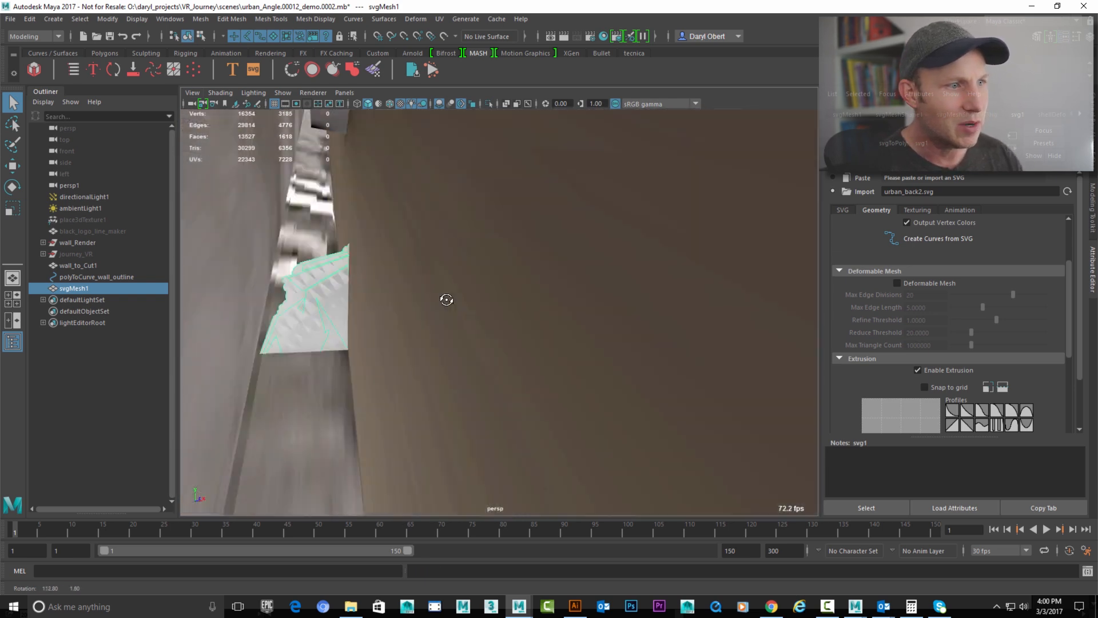
Step: Apply the saved "update" transform preset to svgMesh1, fully replacing its transform values
{"action": "right_click_drag", "start_coordinate": [636, 162], "coordinate": [358, 386], "text": "alt"}
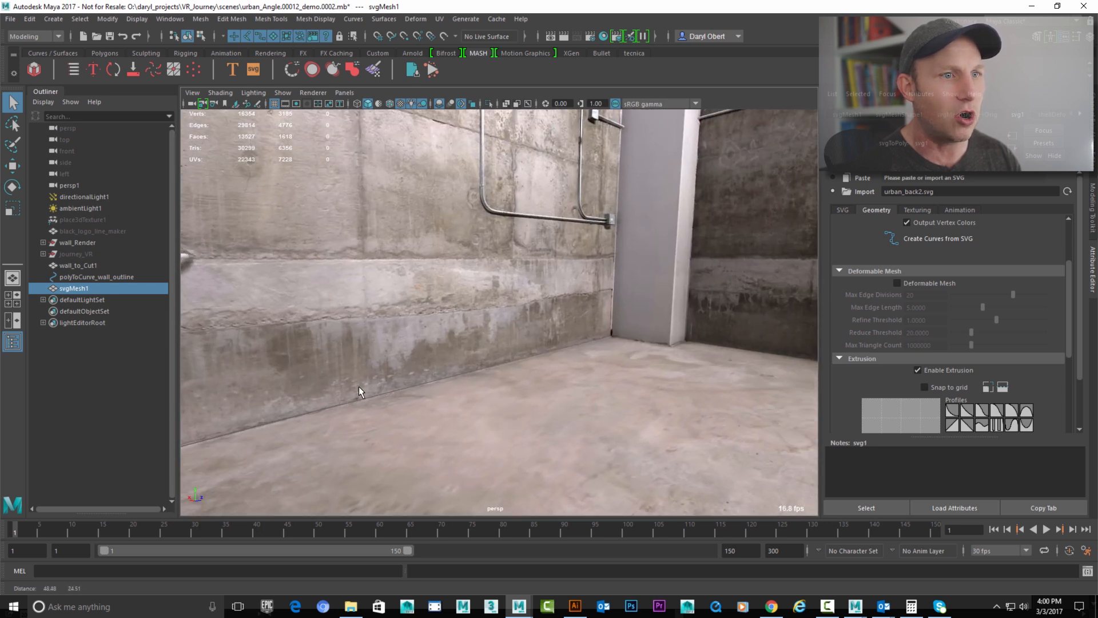
{"action": "left_click", "coordinate": [77, 276]}
{"action": "left_click", "coordinate": [71, 289]}
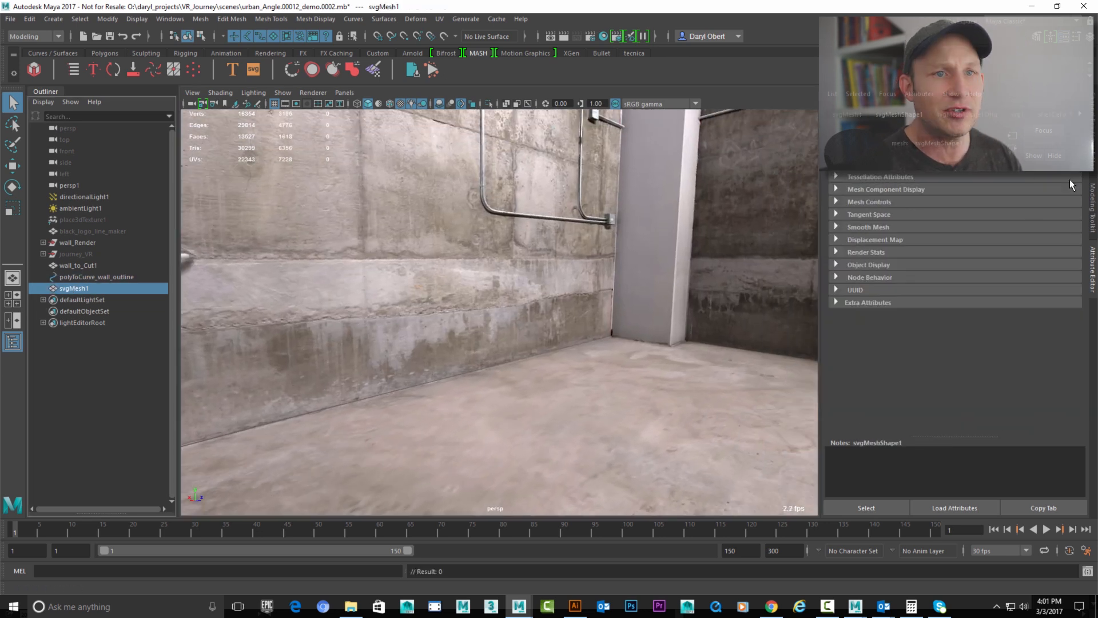
{"action": "left_click", "coordinate": [1009, 146]}
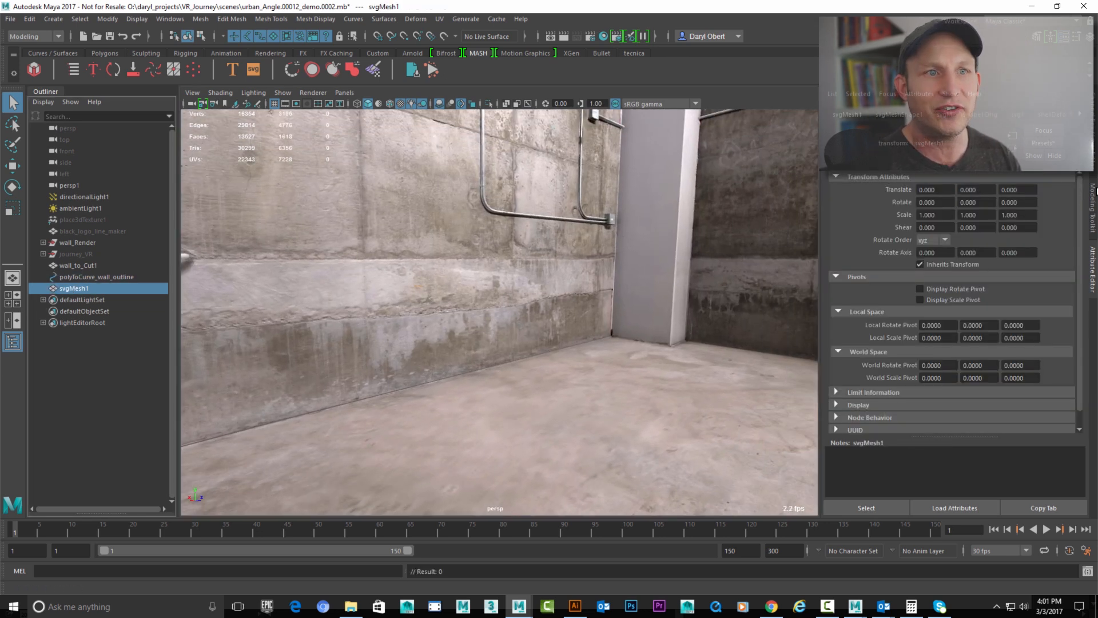
{"action": "left_click", "coordinate": [1047, 144]}
{"action": "mouse_move", "coordinate": [1010, 177]}
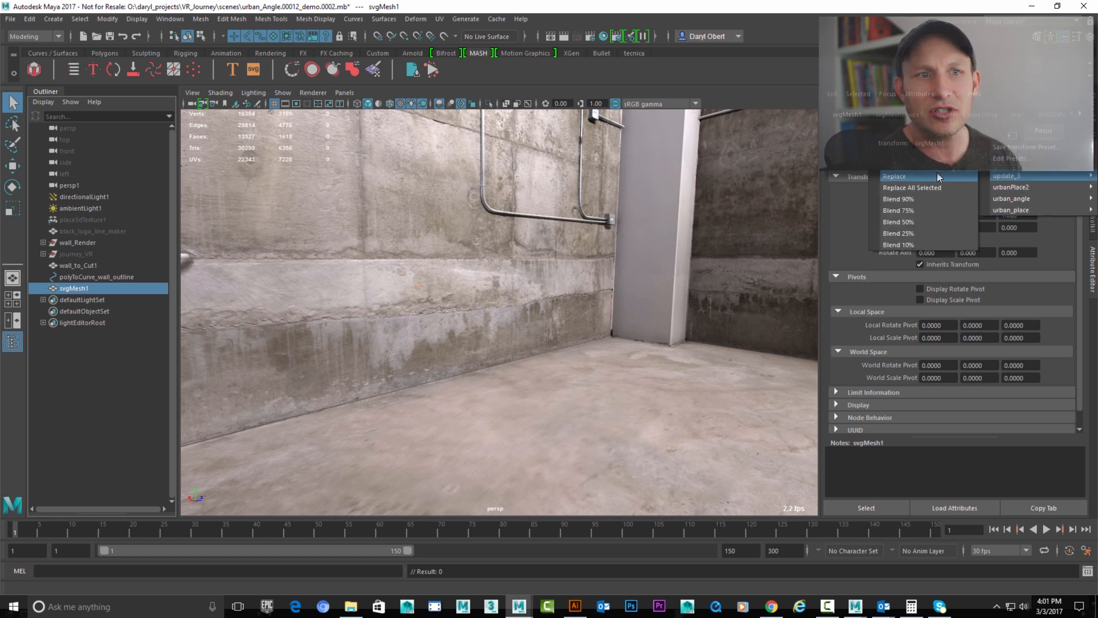
{"action": "left_click", "coordinate": [937, 177]}
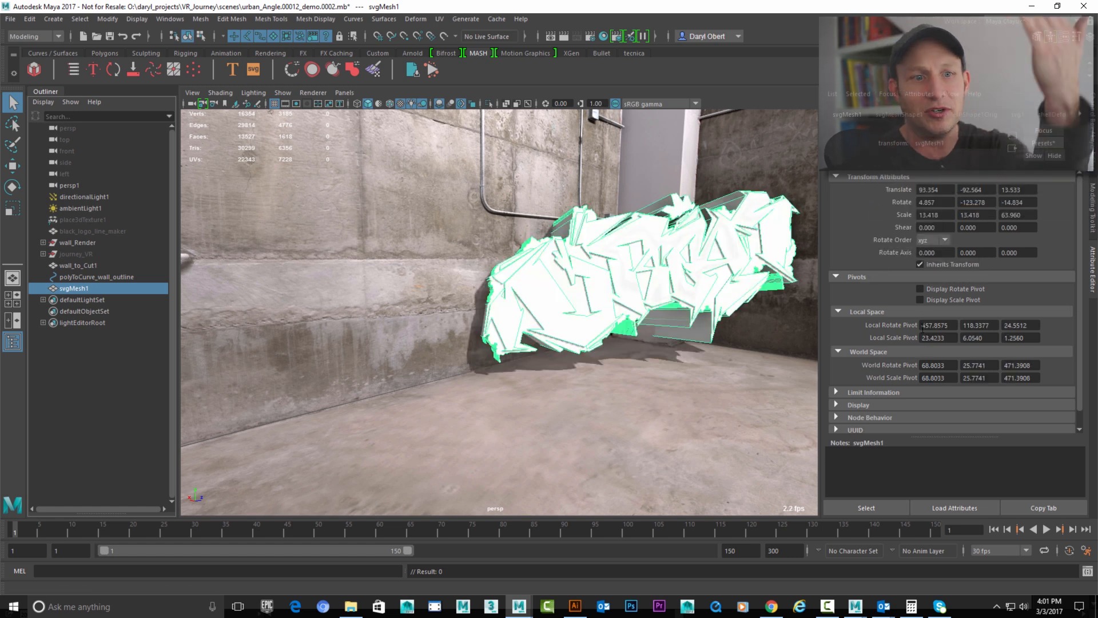
Step: Examine the placed svgMesh1 lettering and the edge density along the rounded sides of its extrusion
{"action": "left_click_drag", "start_coordinate": [631, 286], "coordinate": [653, 290], "text": "alt"}
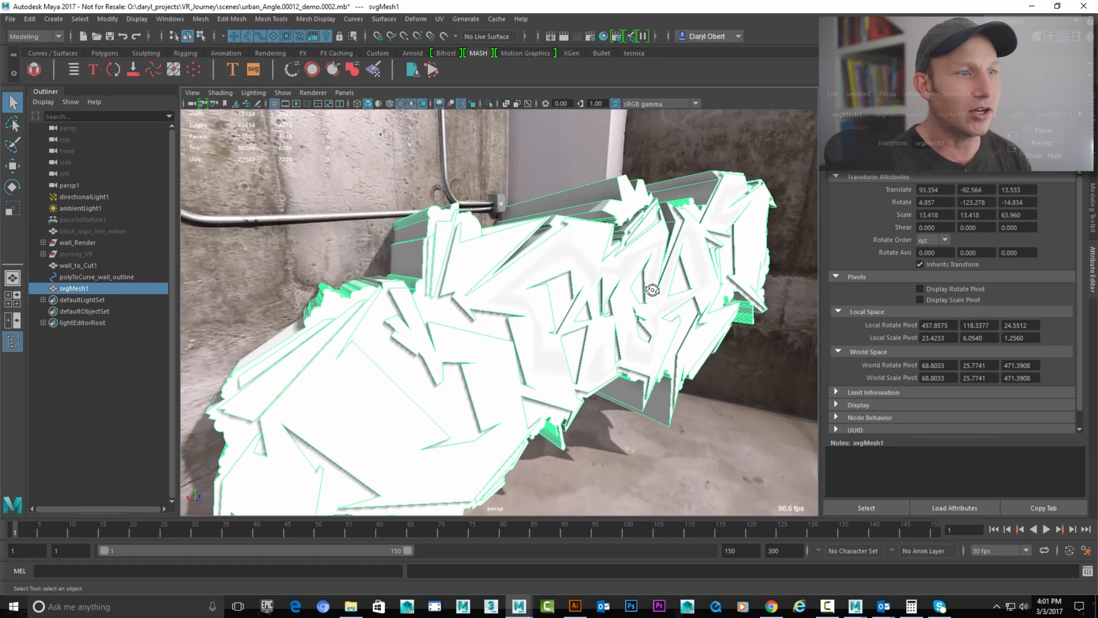
{"action": "left_click_drag", "start_coordinate": [589, 278], "coordinate": [563, 285], "text": "alt"}
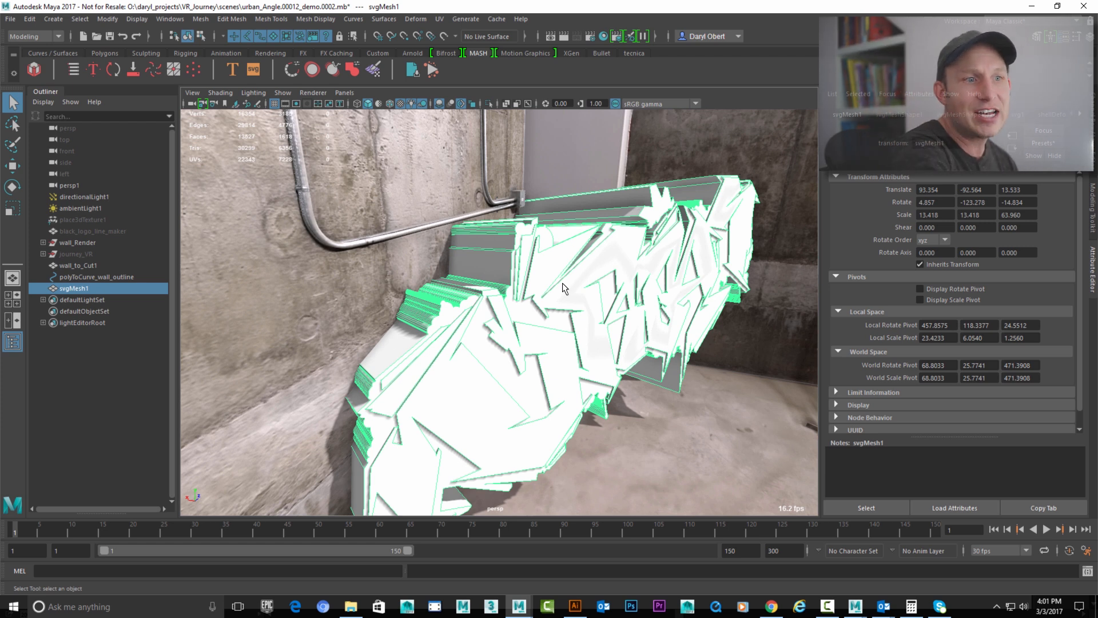
{"action": "left_click_drag", "start_coordinate": [568, 272], "coordinate": [557, 247], "text": "alt"}
{"action": "right_click_drag", "start_coordinate": [557, 248], "coordinate": [642, 250], "text": "alt"}
{"action": "left_click_drag", "start_coordinate": [642, 250], "coordinate": [561, 259], "text": "alt"}
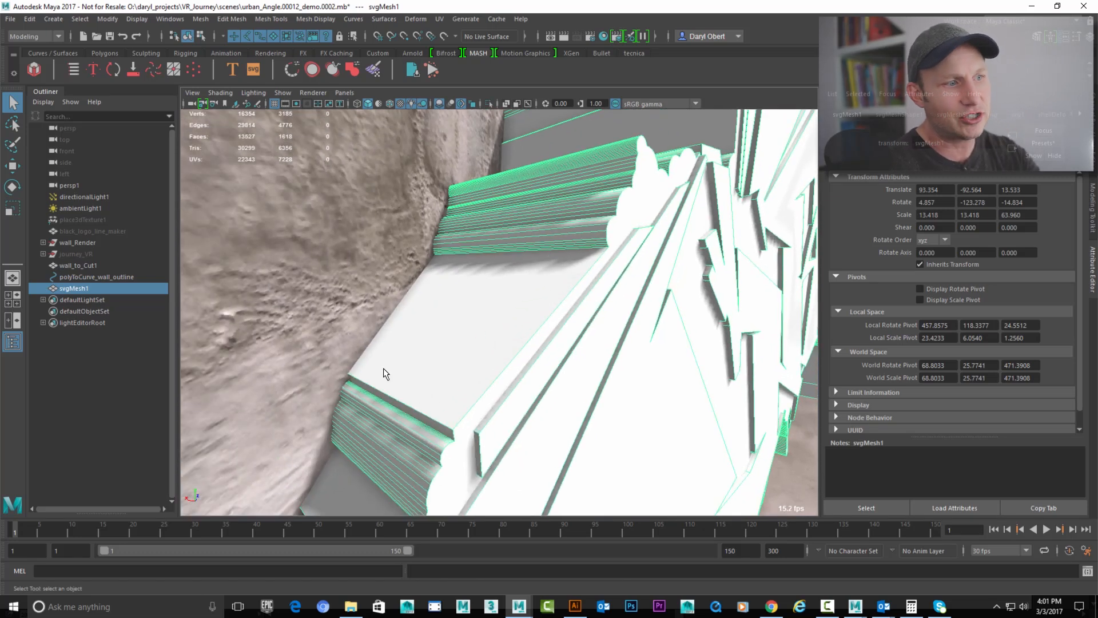
{"action": "left_click_drag", "start_coordinate": [593, 215], "coordinate": [423, 344], "text": "alt"}
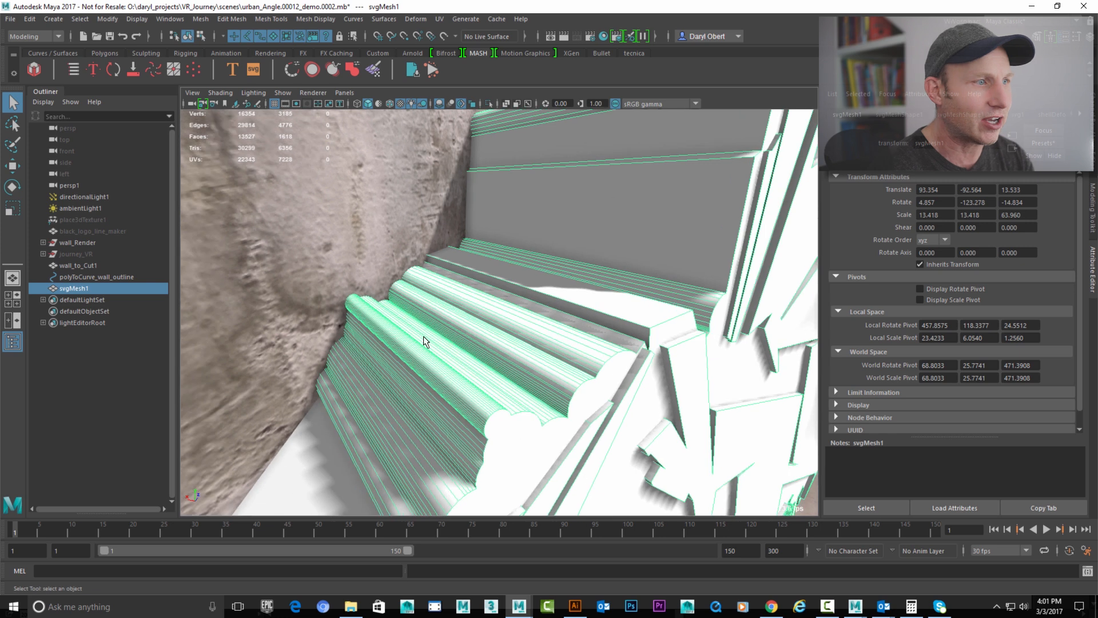
{"action": "left_click_drag", "start_coordinate": [582, 343], "coordinate": [562, 298], "text": "alt"}
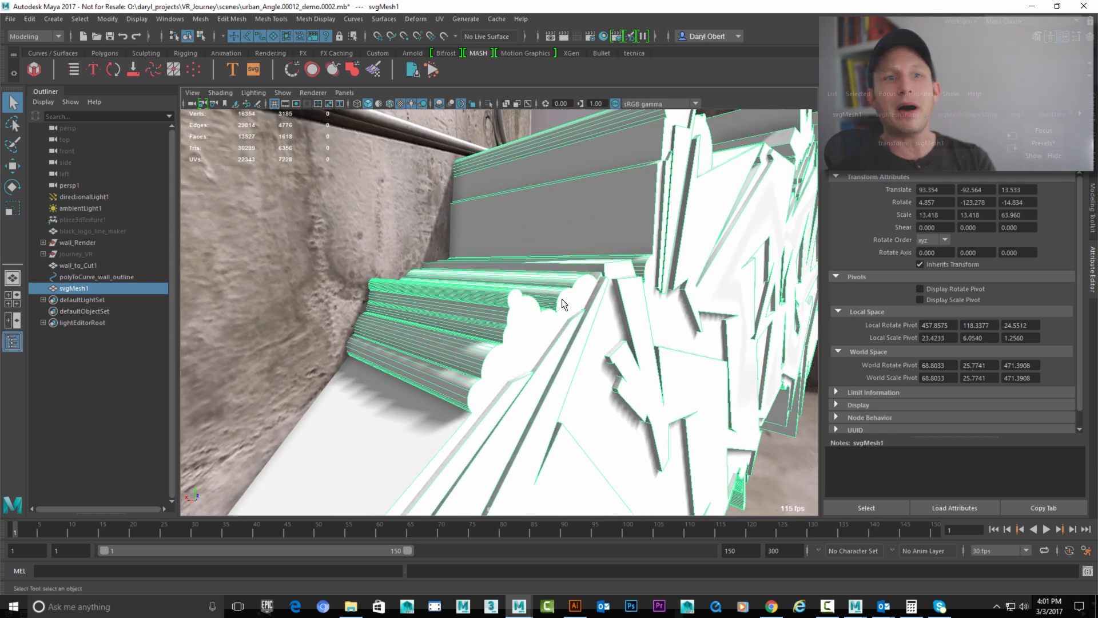
Step: Set the curve resolution of the svg1 geometry to 2 and check the rounded extrusion edges
{"action": "left_click", "coordinate": [1016, 116]}
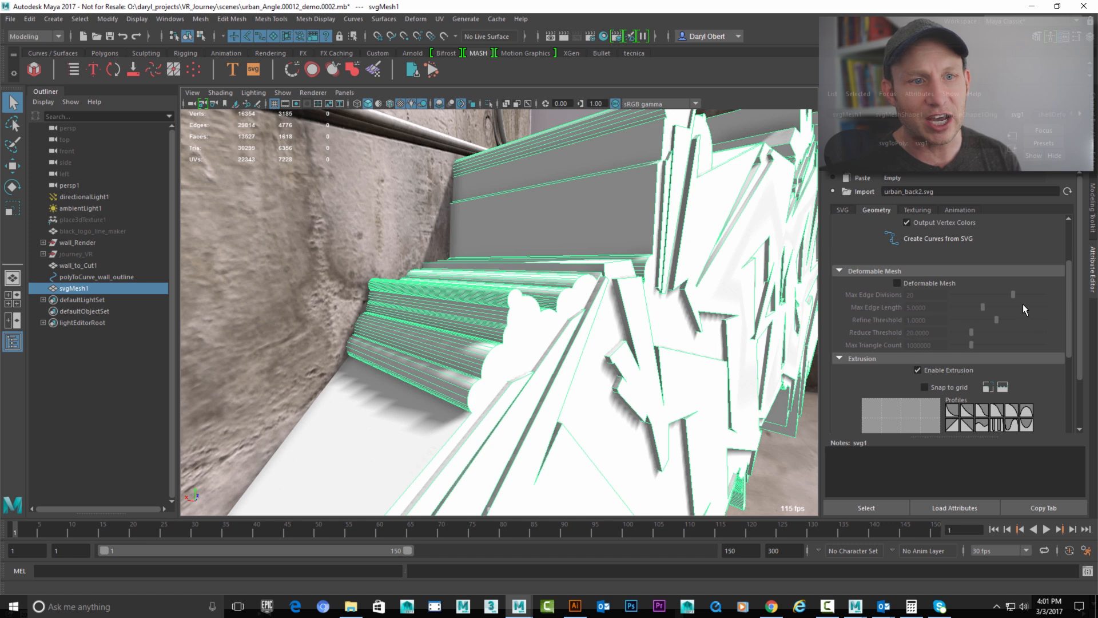
{"action": "left_click_drag", "start_coordinate": [1067, 297], "coordinate": [1069, 249]}
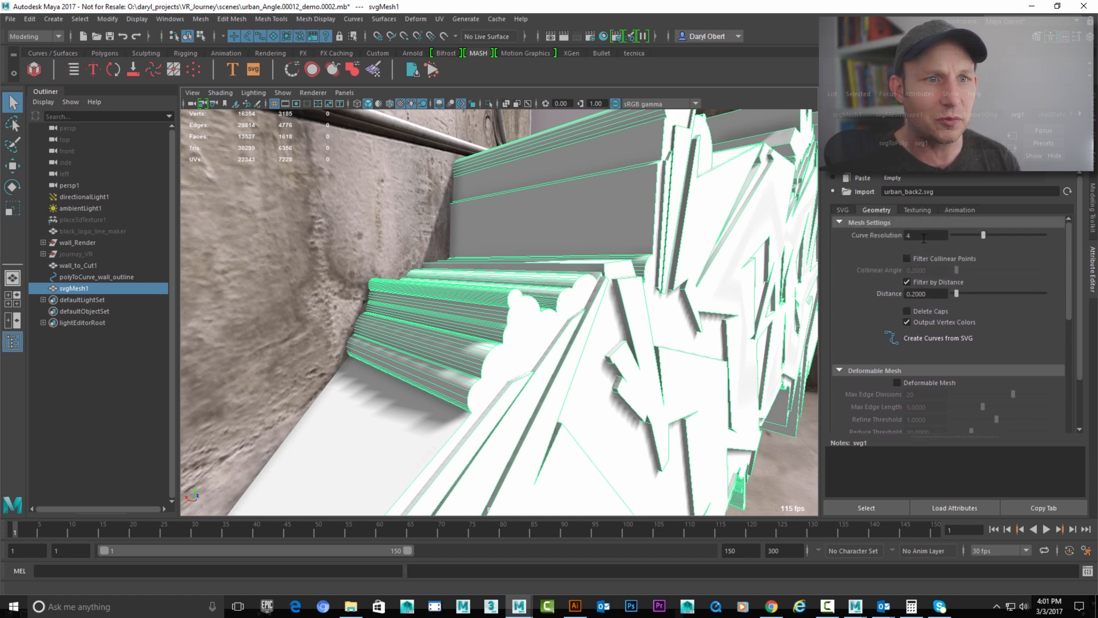
{"action": "left_click_drag", "start_coordinate": [983, 234], "coordinate": [963, 235]}
{"action": "scroll", "coordinate": [498, 364], "scroll_direction": "up", "scroll_amount": 5}
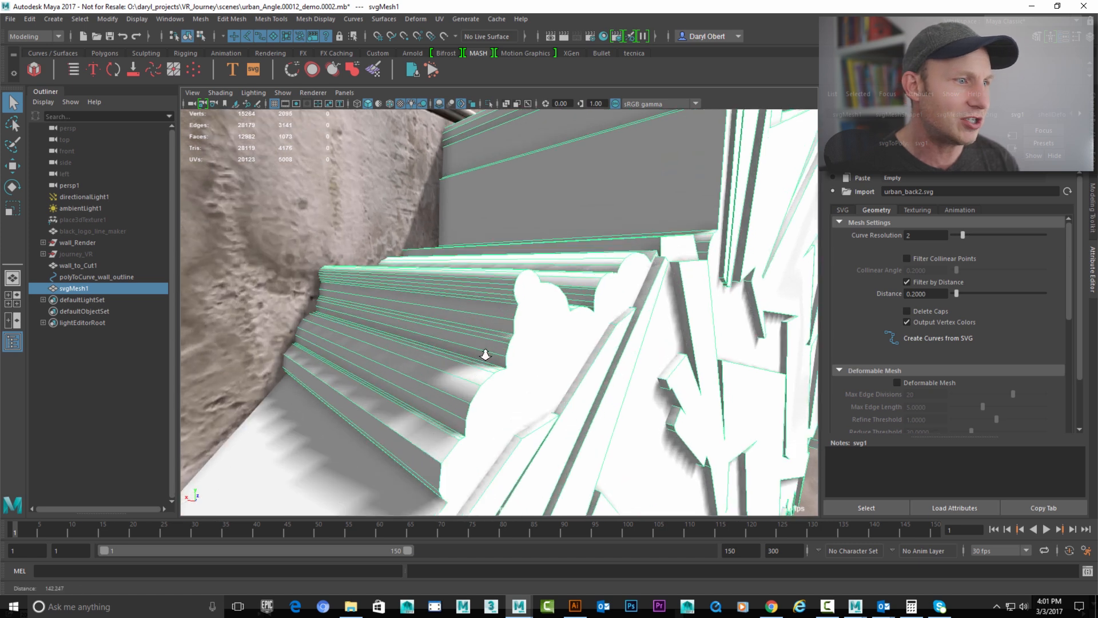
{"action": "left_click_drag", "start_coordinate": [497, 360], "coordinate": [498, 309], "text": "alt"}
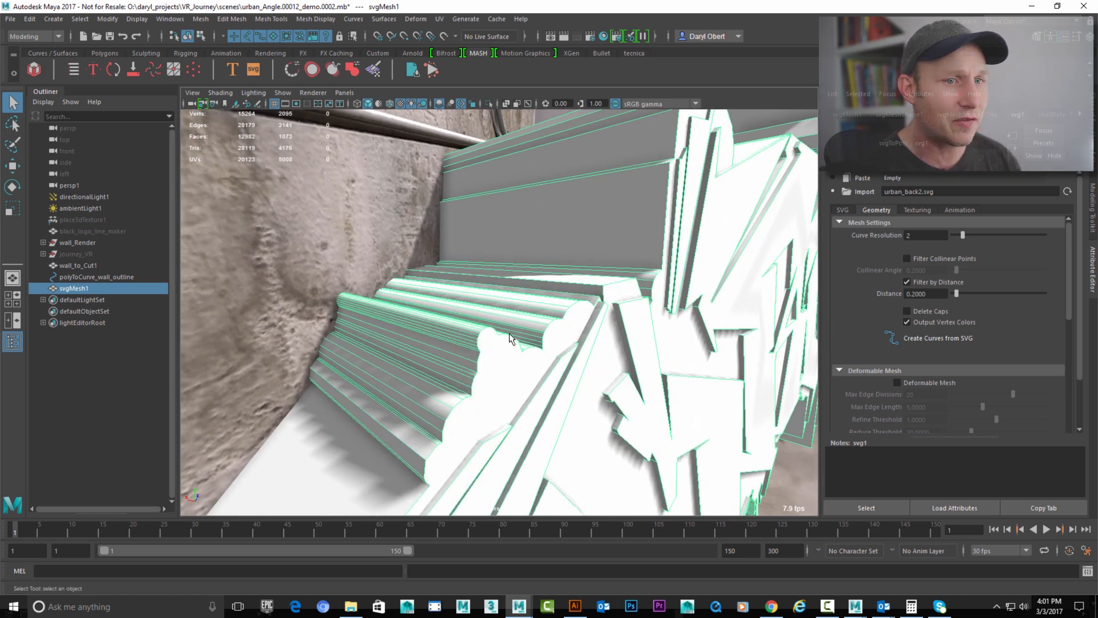
{"action": "middle_click_drag", "start_coordinate": [510, 321], "coordinate": [520, 331], "text": "alt"}
{"action": "left_click_drag", "start_coordinate": [520, 331], "coordinate": [547, 297], "text": "alt"}
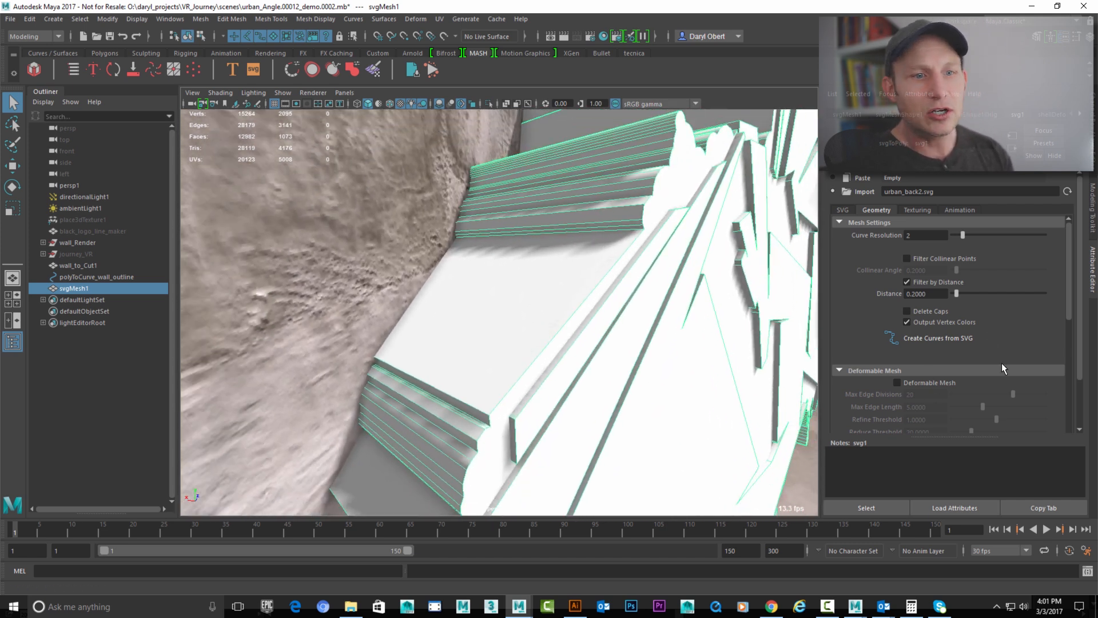
Step: Enable Deformable Mesh for the SVG geometry, with plain shaded display, and set its max edge length to about 8.8
{"action": "scroll", "coordinate": [1069, 309], "scroll_direction": "down", "scroll_amount": 5}
{"action": "left_click_drag", "start_coordinate": [698, 343], "coordinate": [591, 334], "text": "alt"}
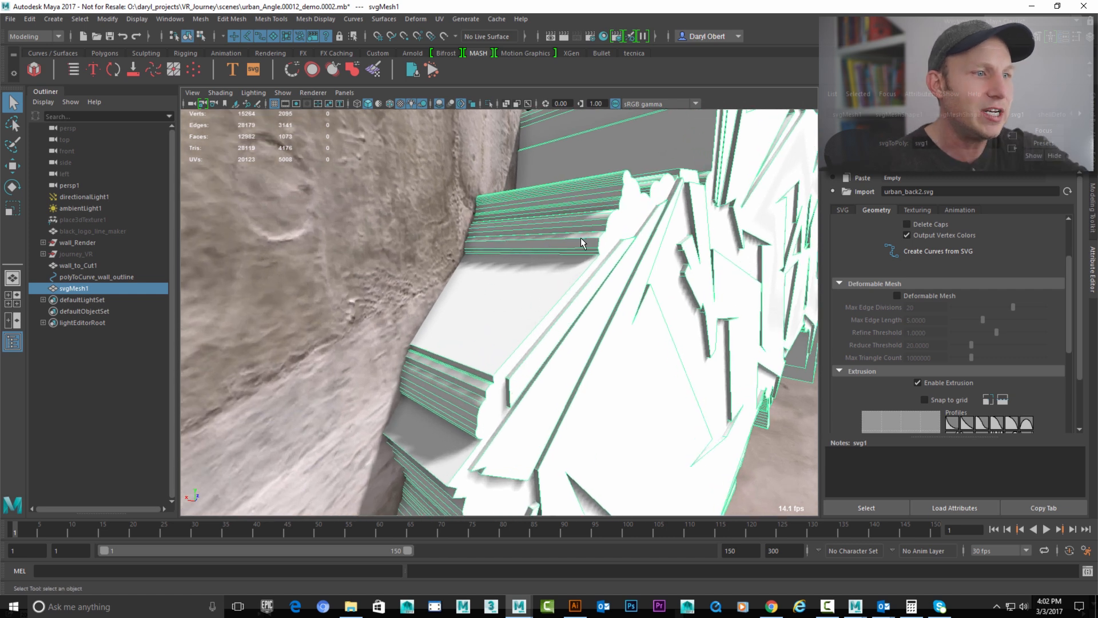
{"action": "middle_click_drag", "start_coordinate": [616, 209], "coordinate": [629, 226], "text": "alt"}
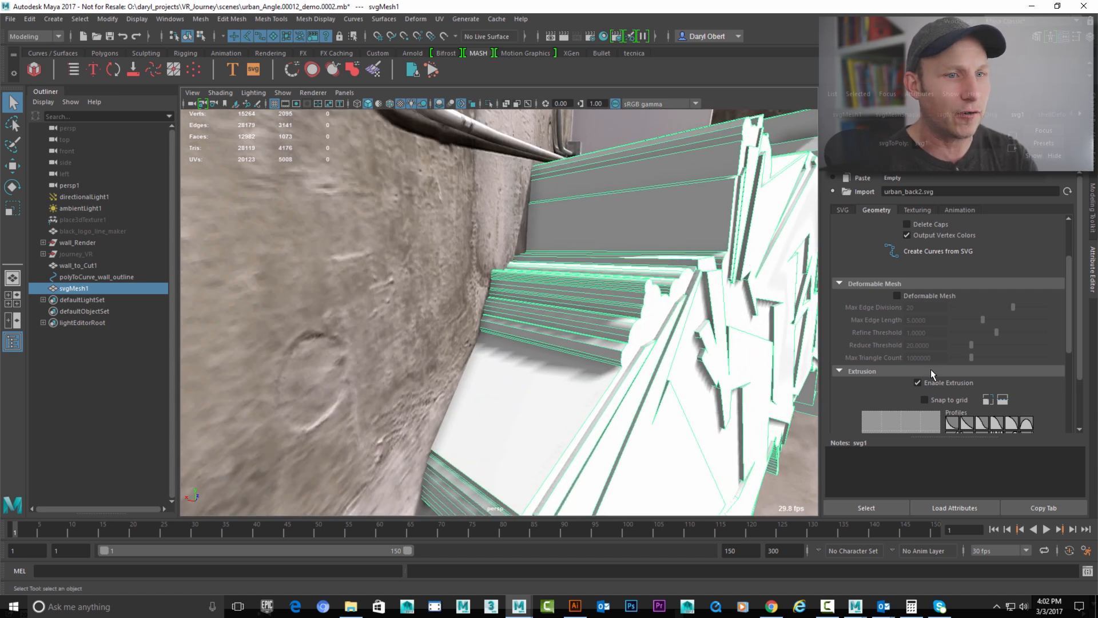
{"action": "left_click", "coordinate": [898, 295]}
{"action": "left_click_drag", "start_coordinate": [522, 331], "coordinate": [543, 326], "text": "alt"}
{"action": "right_click_drag", "start_coordinate": [544, 326], "coordinate": [584, 301], "text": "alt"}
{"action": "key", "text": "5"}
{"action": "left_click_drag", "start_coordinate": [615, 300], "coordinate": [546, 313], "text": "alt"}
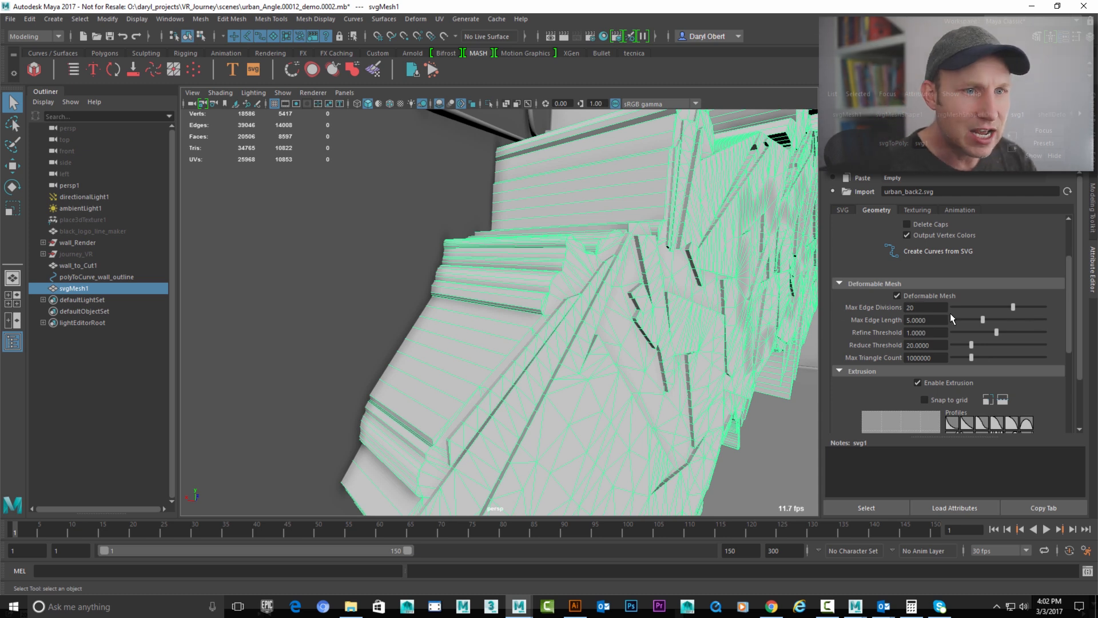
{"action": "left_click_drag", "start_coordinate": [984, 320], "coordinate": [1006, 321]}
{"action": "left_click_drag", "start_coordinate": [647, 327], "coordinate": [470, 319], "text": "alt"}
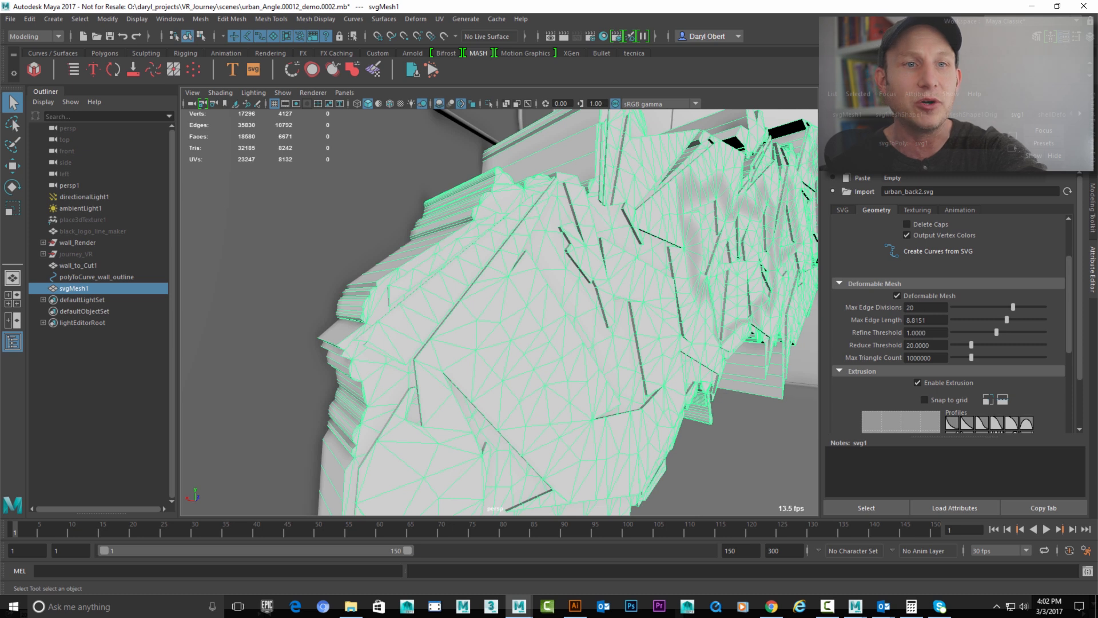
Step: Set the node state of polyRemesh1 to HasNoEffect and check the mesh's front and extruded sides
{"action": "left_click", "coordinate": [1081, 116]}
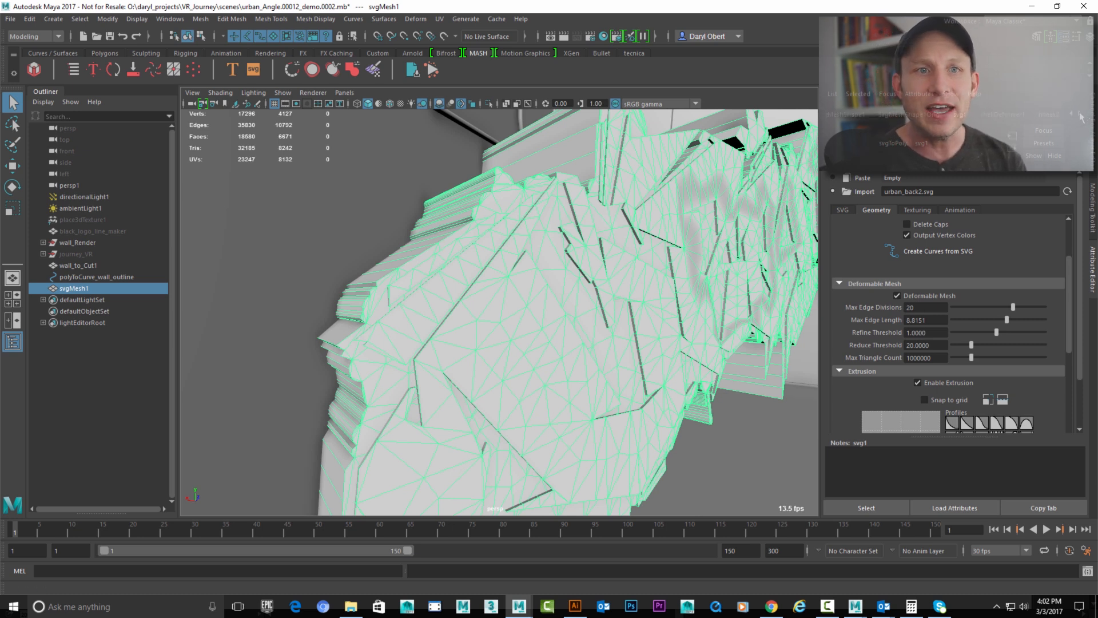
{"action": "left_click", "coordinate": [1081, 115]}
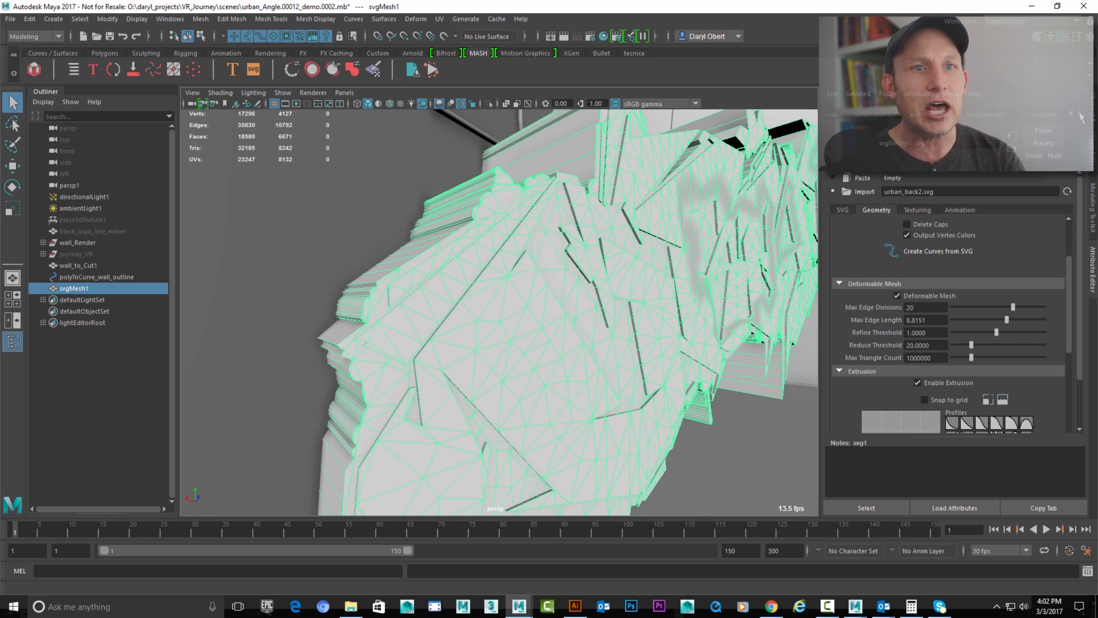
{"action": "left_click", "coordinate": [990, 116]}
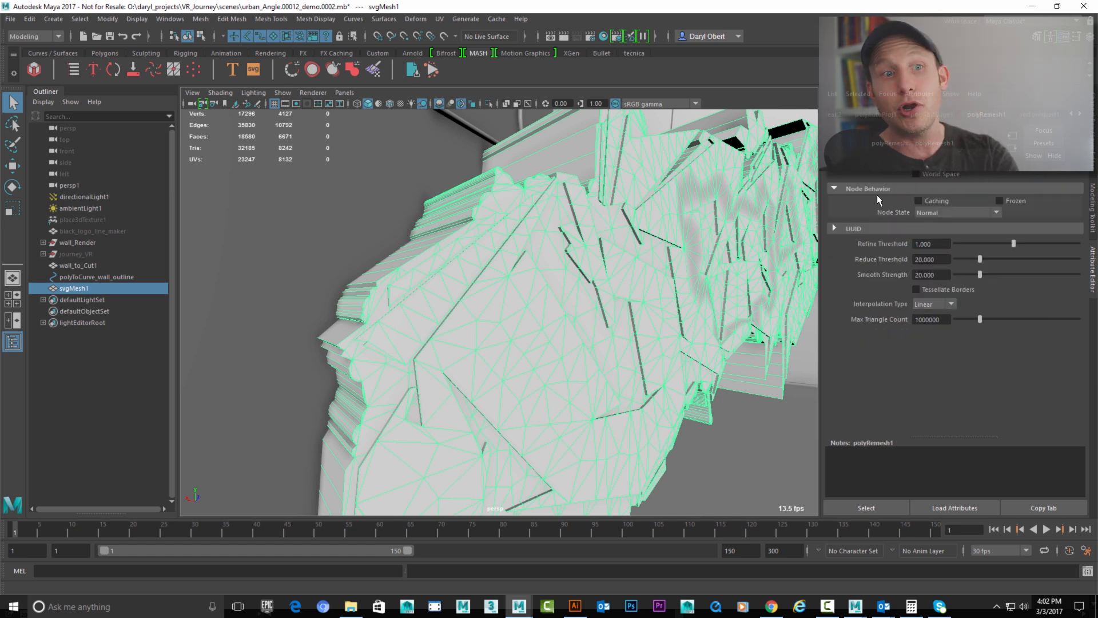
{"action": "left_click", "coordinate": [943, 215]}
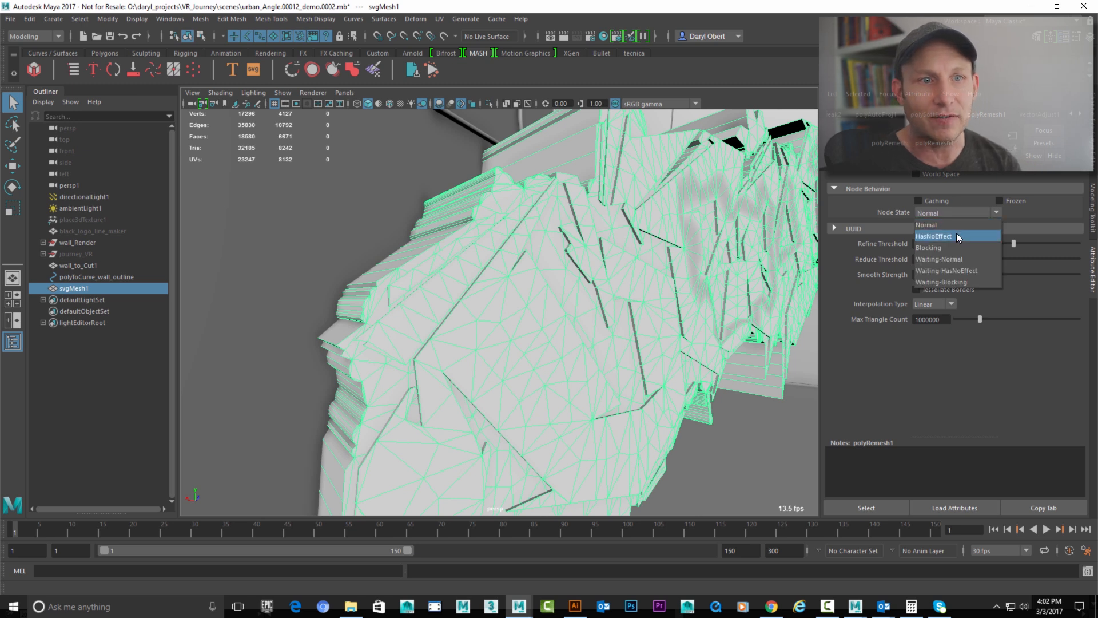
{"action": "left_click", "coordinate": [954, 233]}
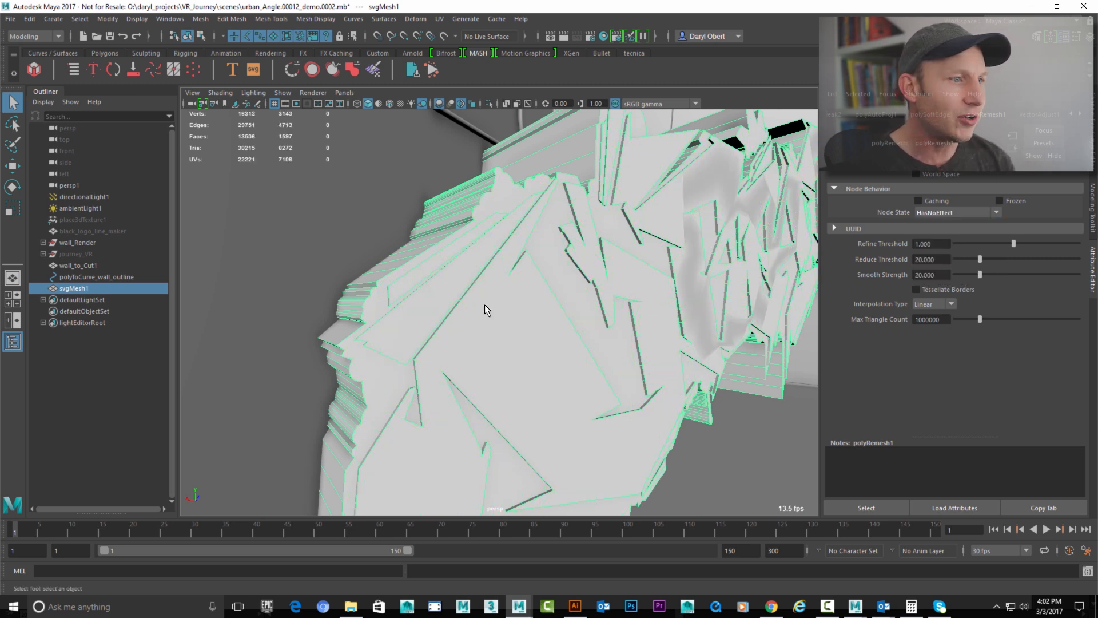
{"action": "scroll", "coordinate": [498, 303], "scroll_direction": "up", "scroll_amount": 5}
{"action": "left_click_drag", "start_coordinate": [539, 312], "coordinate": [544, 383], "text": "alt"}
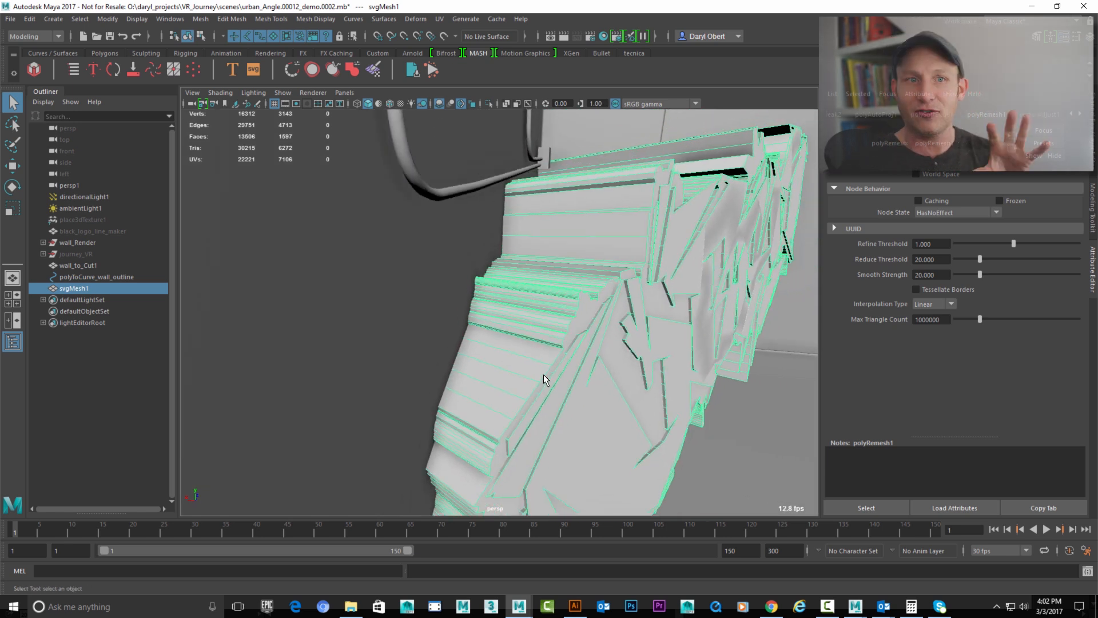
{"action": "mouse_move", "coordinate": [544, 380]}
{"action": "left_mouse_down", "text": "alt"}
{"action": "mouse_move", "coordinate": [532, 360]}
{"action": "mouse_move", "coordinate": [527, 369]}
{"action": "left_mouse_up", "text": "alt"}
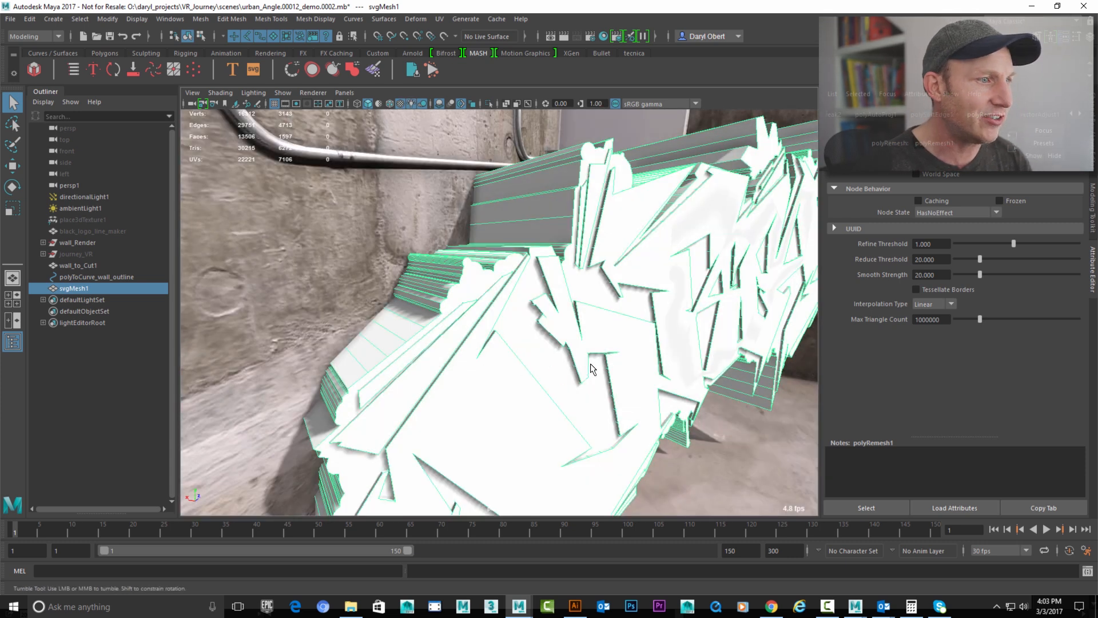
Step: Select all faces of svgMesh1's back shell and separate them from the front lettering
{"action": "right_click_drag", "start_coordinate": [591, 369], "coordinate": [542, 362], "text": "alt"}
{"action": "mouse_move", "coordinate": [546, 364]}
{"action": "left_mouse_down", "text": "alt"}
{"action": "mouse_move", "coordinate": [548, 354]}
{"action": "mouse_move", "coordinate": [576, 363]}
{"action": "mouse_move", "coordinate": [549, 351]}
{"action": "left_mouse_up", "text": "alt"}
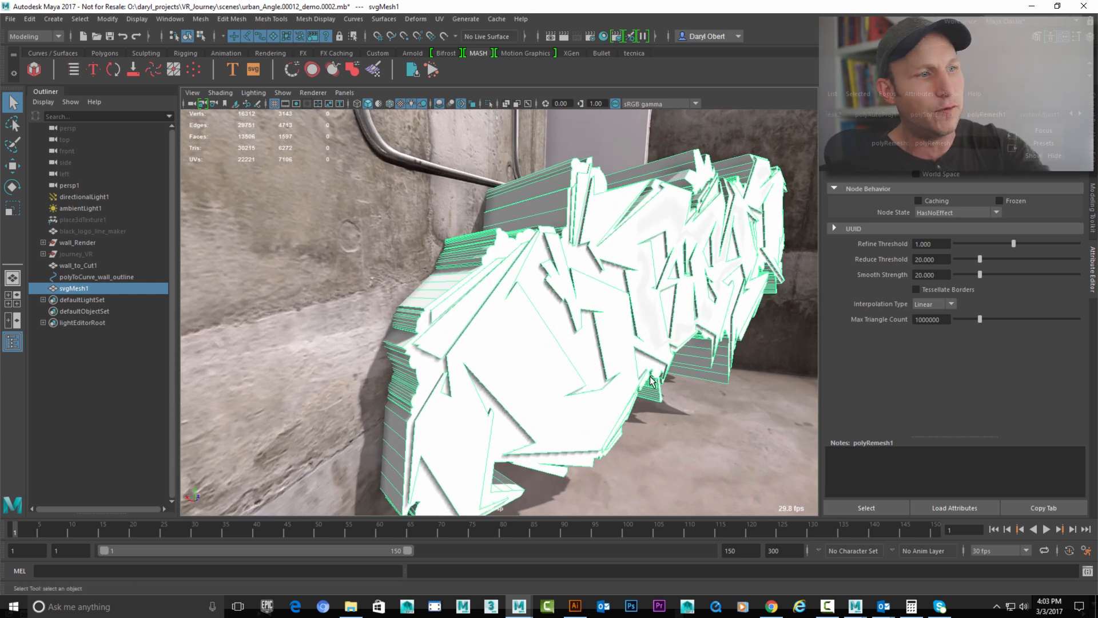
{"action": "right_click_drag", "start_coordinate": [538, 202], "coordinate": [536, 208]}
{"action": "left_click", "coordinate": [535, 205]}
{"action": "double_click", "coordinate": [536, 205]}
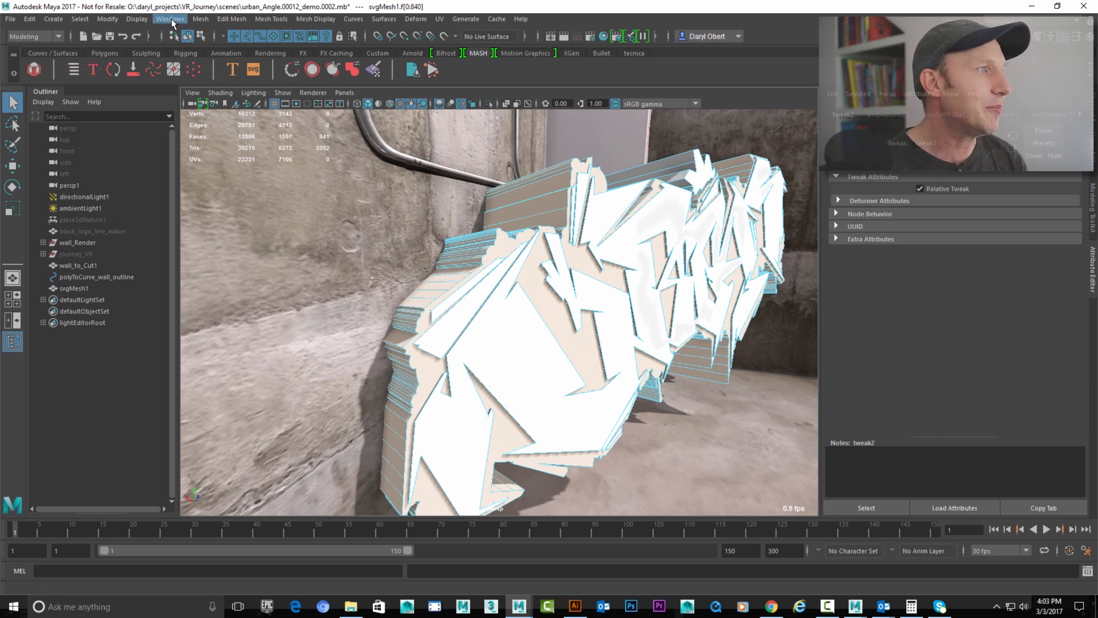
{"action": "left_click", "coordinate": [203, 22]}
{"action": "left_click", "coordinate": [245, 69]}
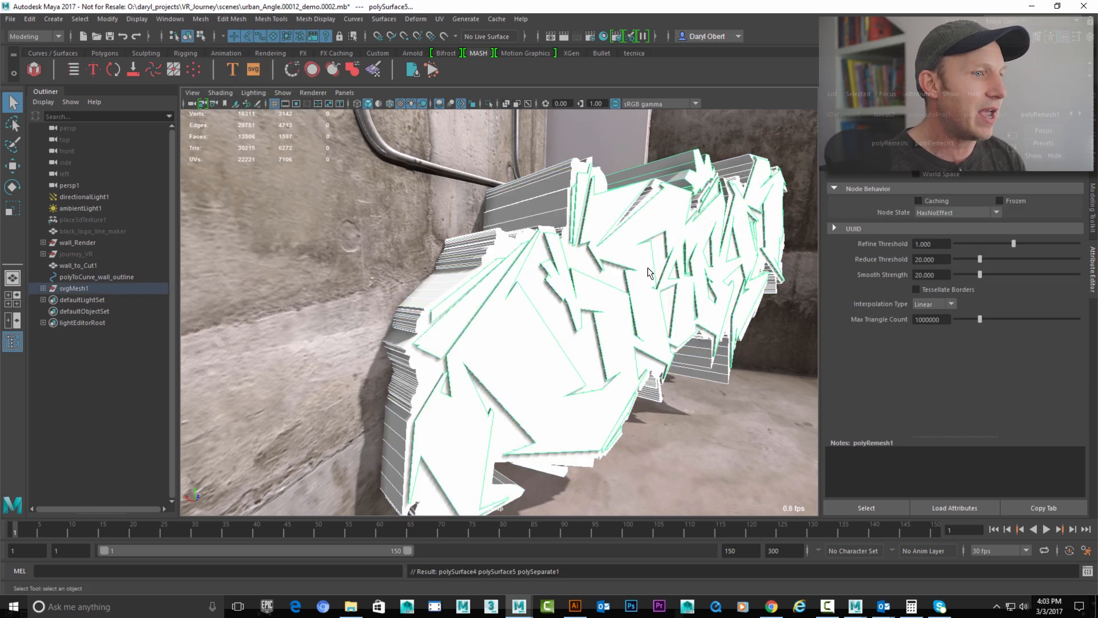
Step: Rename the two separated meshes under svgMesh1, polySurface4 as back and polySurface5 as front
{"action": "left_click", "coordinate": [42, 287]}
{"action": "left_click", "coordinate": [91, 300]}
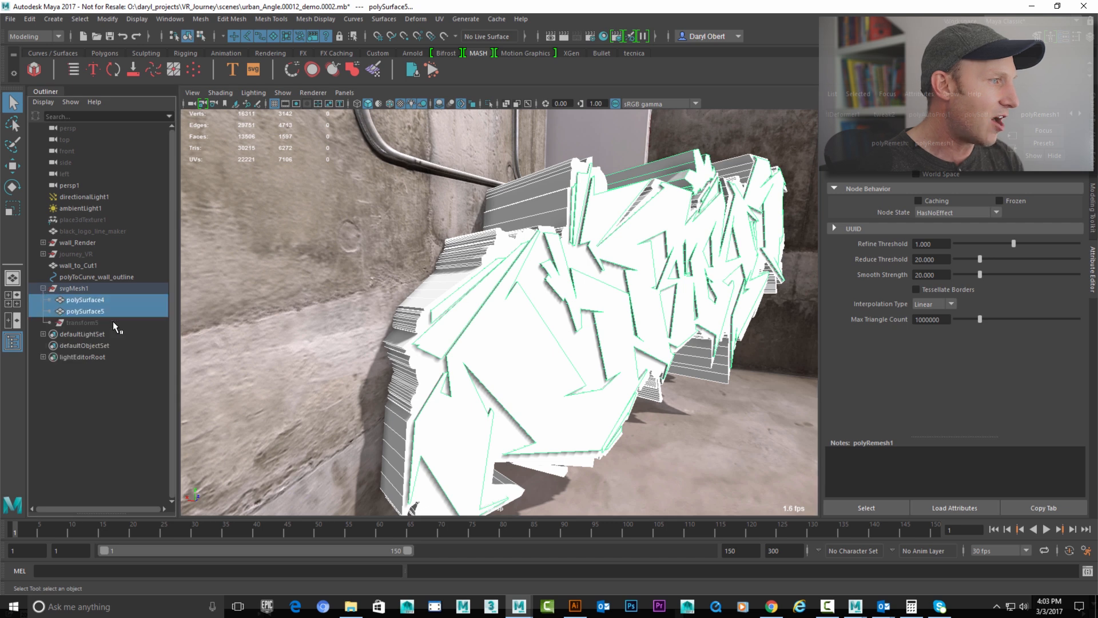
{"action": "double_click", "coordinate": [91, 302]}
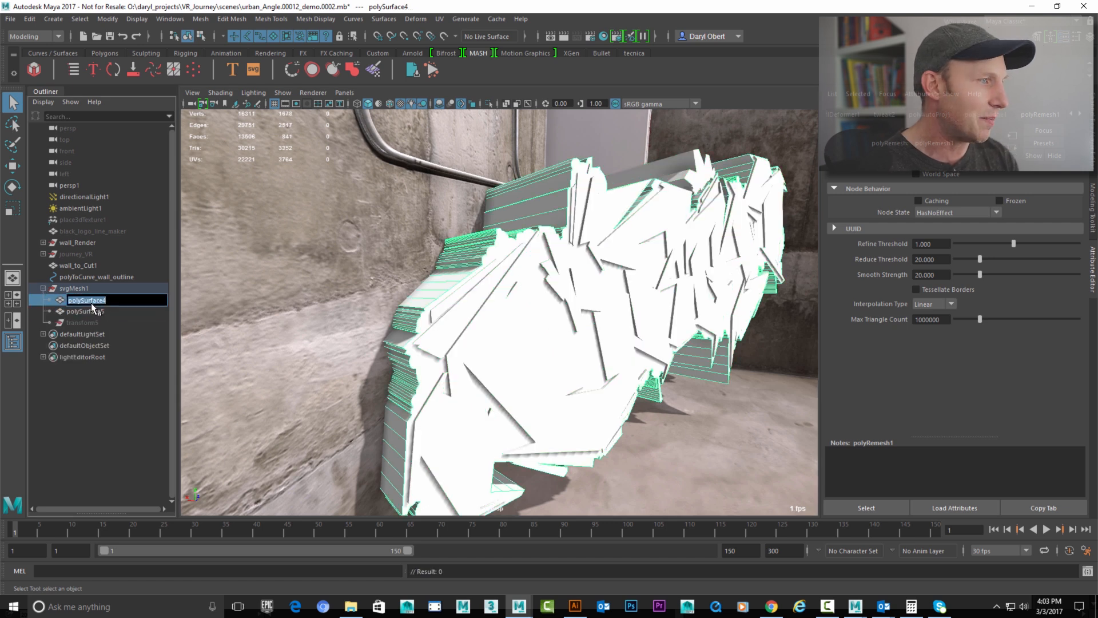
{"action": "key", "text": "Return"}
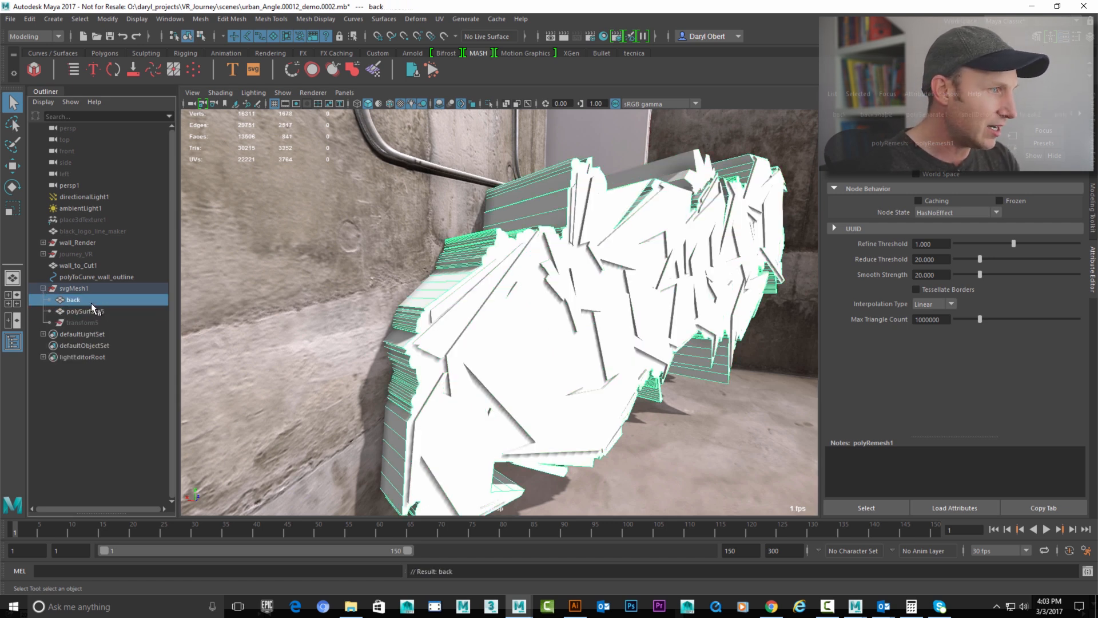
{"action": "double_click", "coordinate": [92, 311]}
{"action": "type", "text": "front"}
{"action": "key", "text": "Return"}
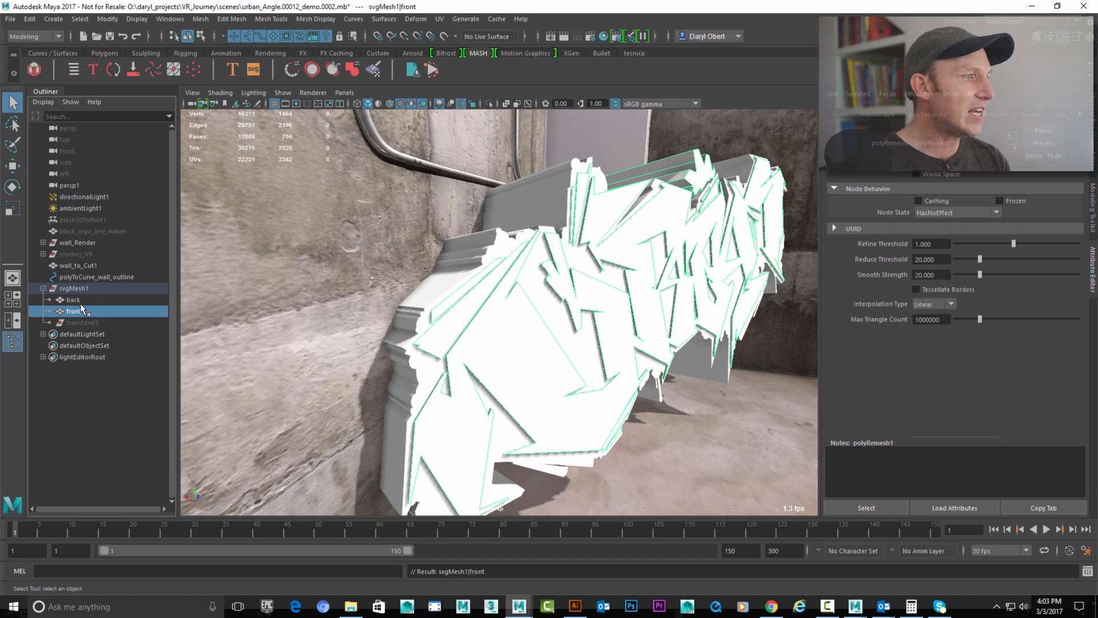
Step: Delete the construction history of svgMesh1, the parent of the back and front meshes
{"action": "left_click", "coordinate": [73, 300]}
{"action": "left_click", "coordinate": [80, 289]}
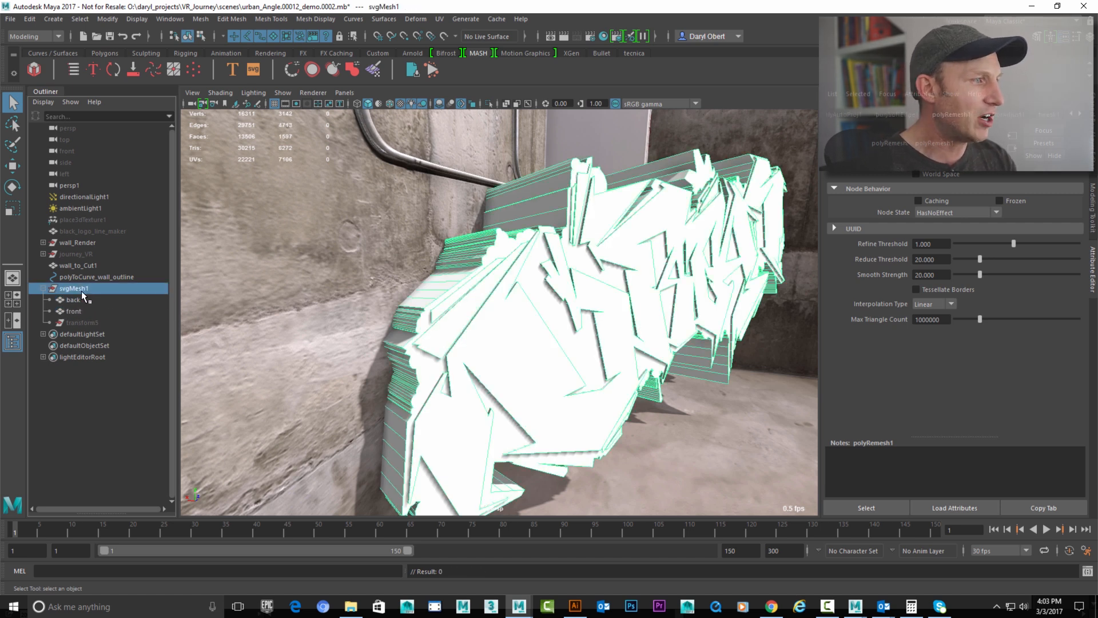
{"action": "left_click", "coordinate": [29, 20]}
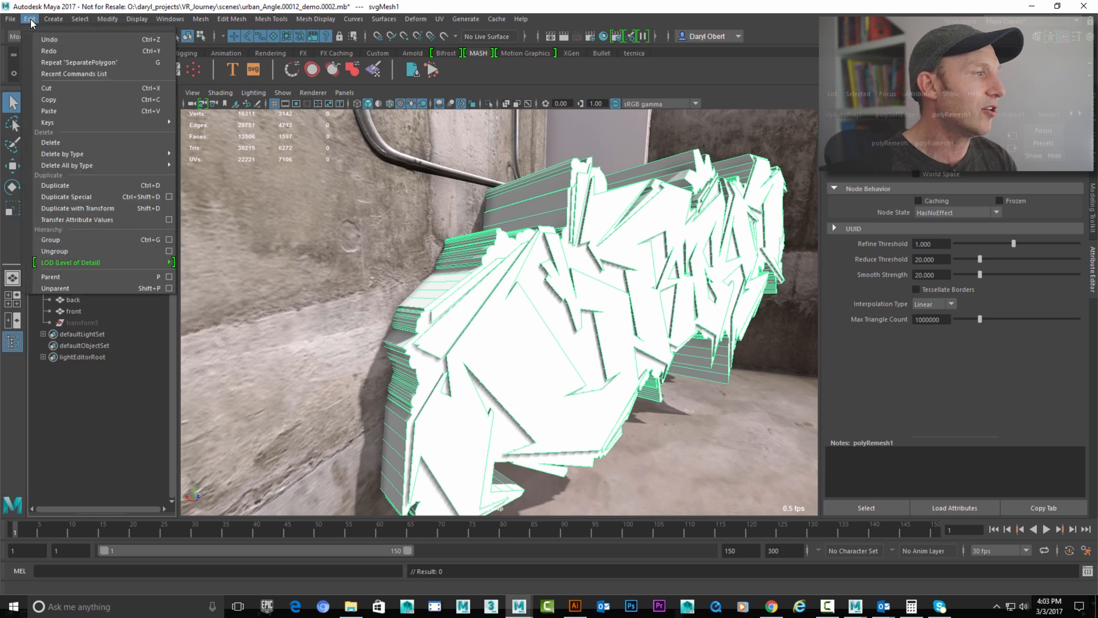
{"action": "mouse_move", "coordinate": [85, 155]}
{"action": "left_click", "coordinate": [204, 160]}
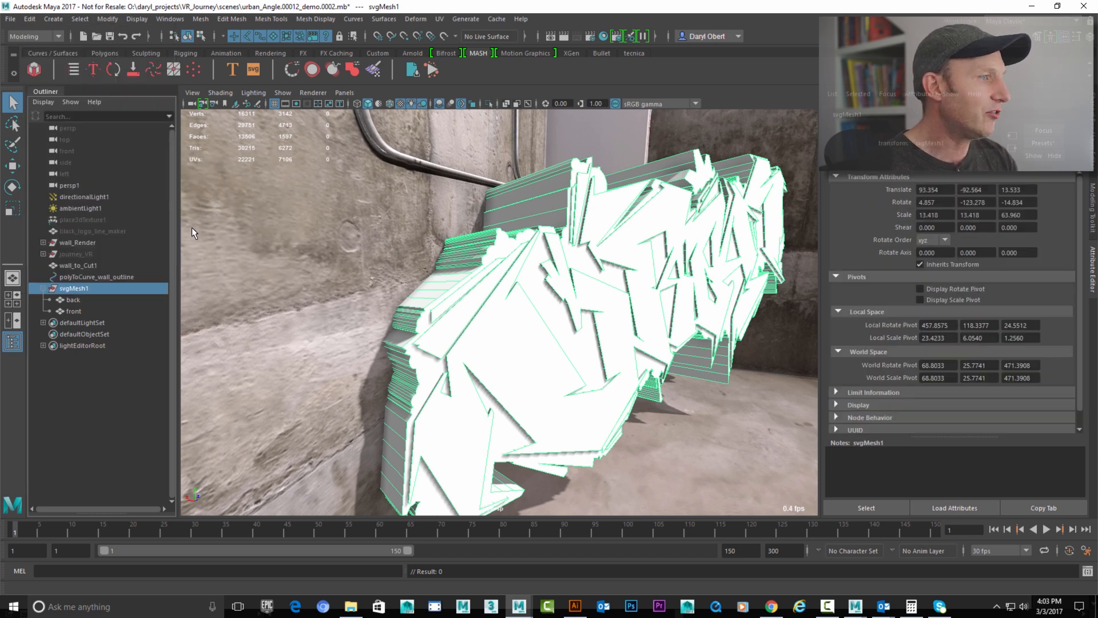
{"action": "left_click", "coordinate": [95, 424]}
Step: Unparent the back and front meshes from svgMesh1
{"action": "left_click_drag", "start_coordinate": [75, 310], "coordinate": [75, 310]}
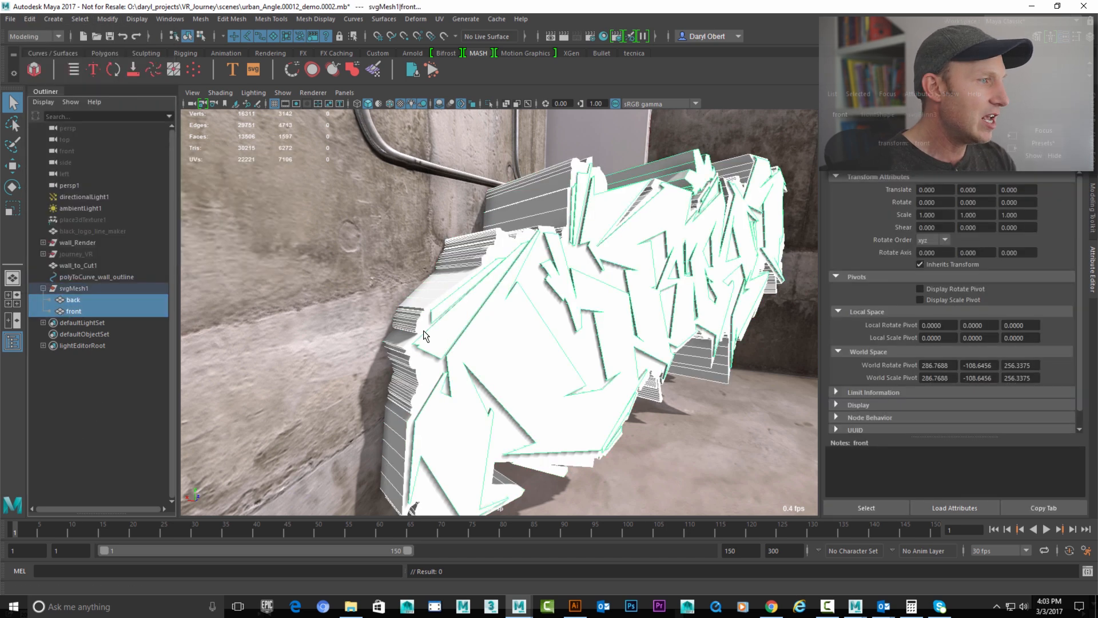
{"action": "left_click", "coordinate": [81, 287]}
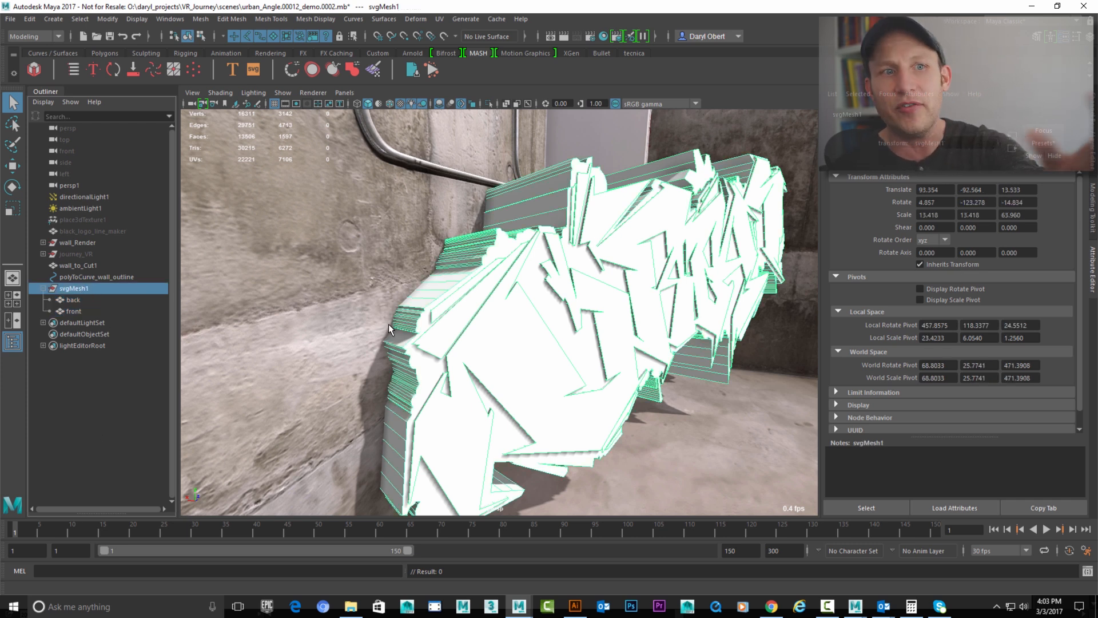
{"action": "left_click_drag", "start_coordinate": [76, 300], "coordinate": [75, 310]}
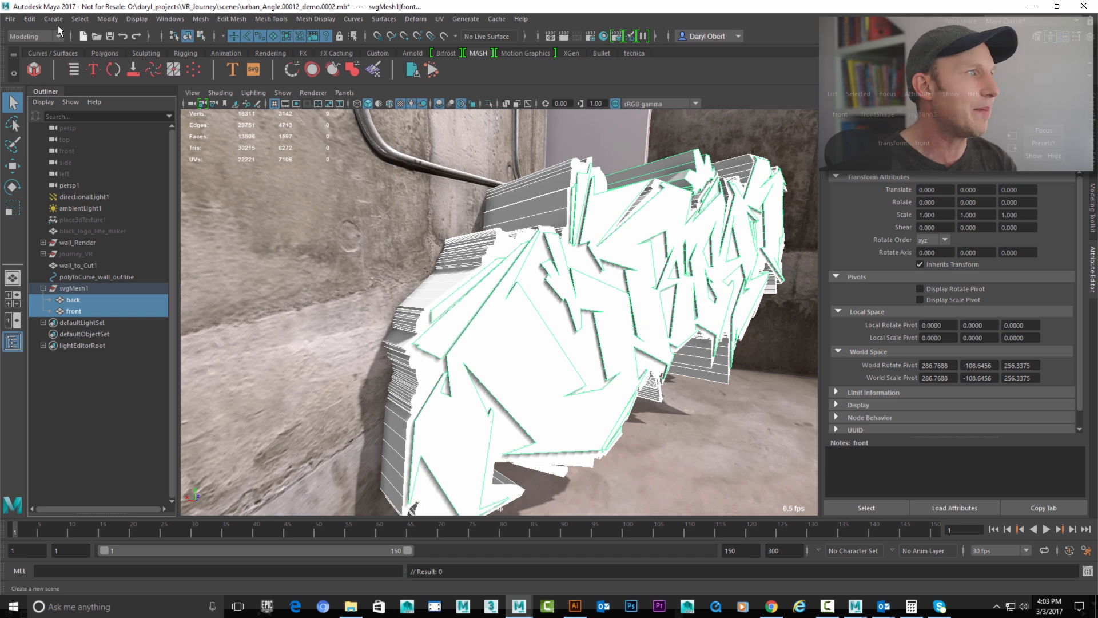
{"action": "left_click", "coordinate": [29, 19]}
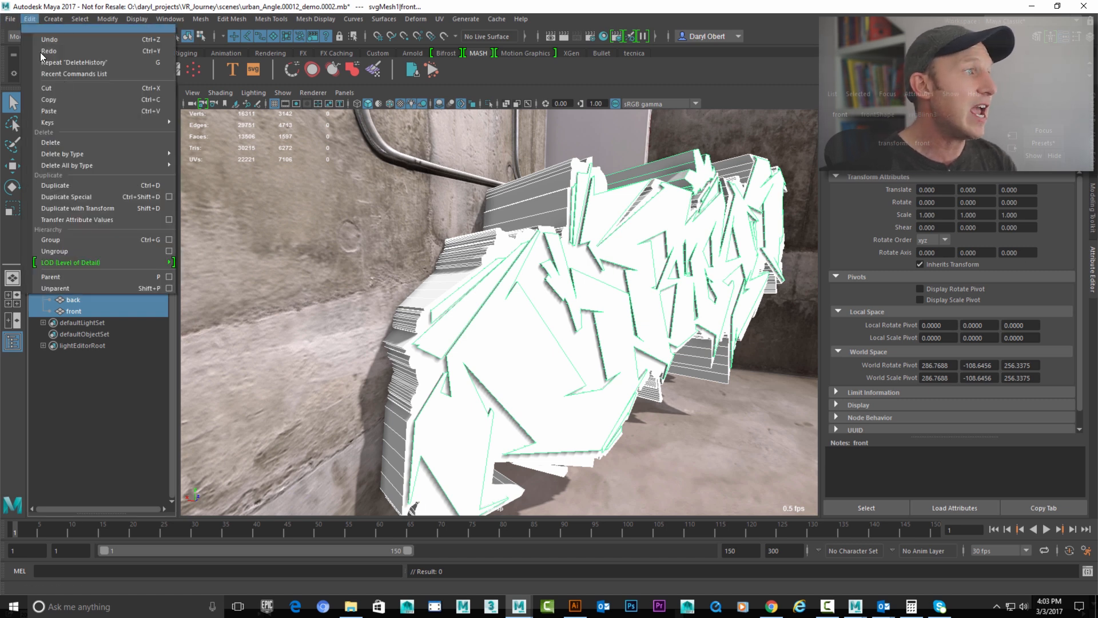
{"action": "left_click", "coordinate": [105, 284]}
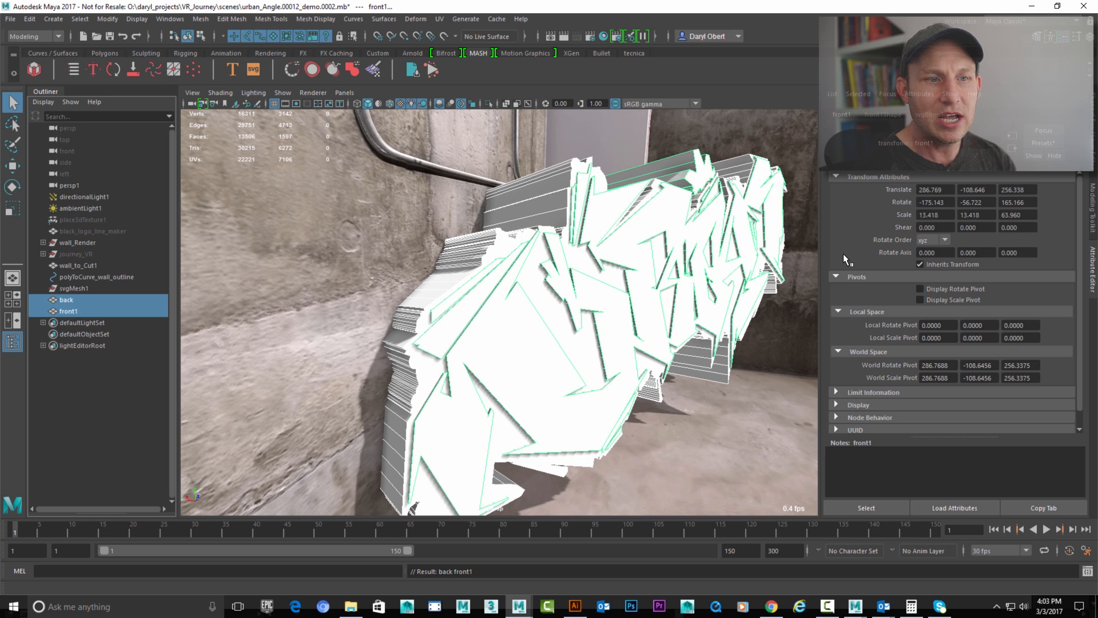
Step: Freeze the transformations of the unparented back and front1 meshes and clear the selection
{"action": "key", "text": "ctrl+a"}
{"action": "right_click", "coordinate": [994, 161]}
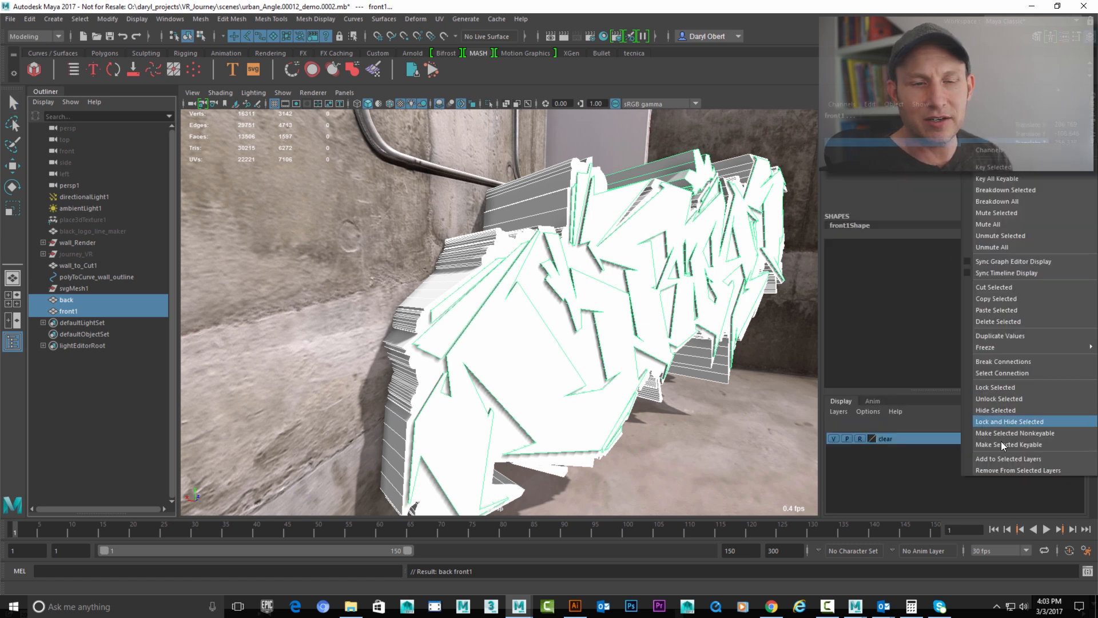
{"action": "mouse_move", "coordinate": [1001, 348]}
{"action": "left_click", "coordinate": [910, 384]}
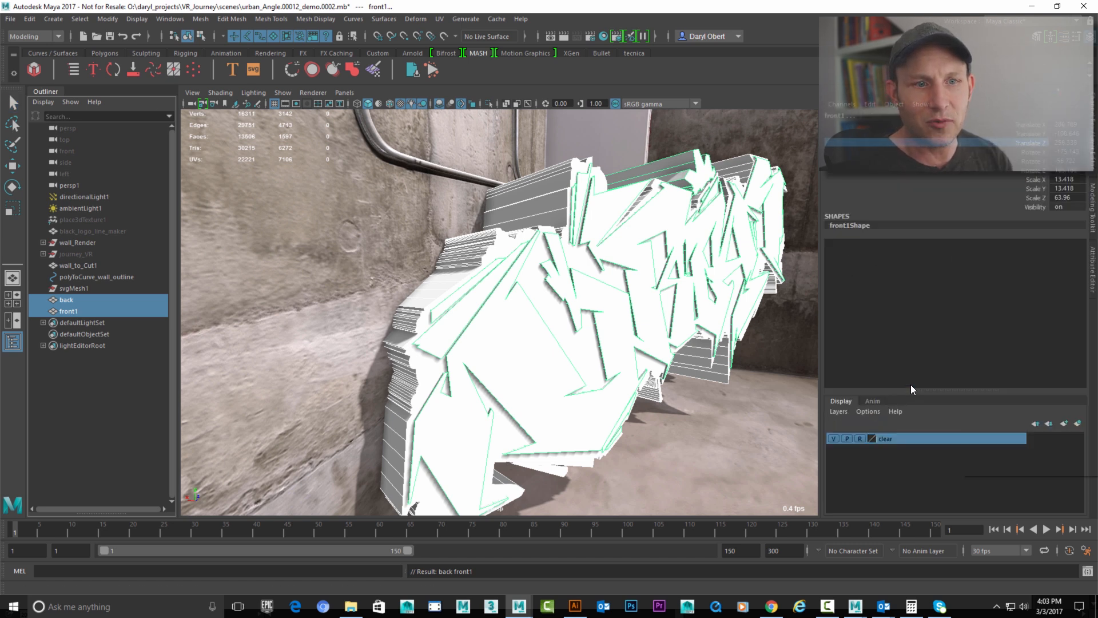
{"action": "left_click", "coordinate": [121, 429]}
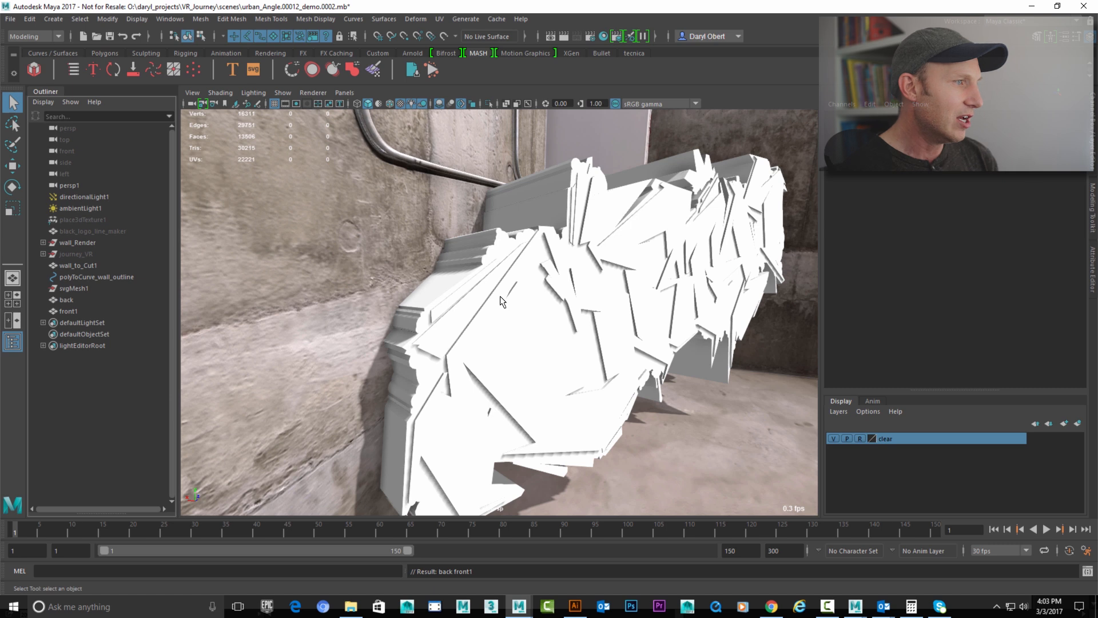
Step: Duplicate wall_to_Cut1 and hide the copy as a backup of the wall
{"action": "scroll", "coordinate": [503, 242], "scroll_direction": "up", "scroll_amount": 3}
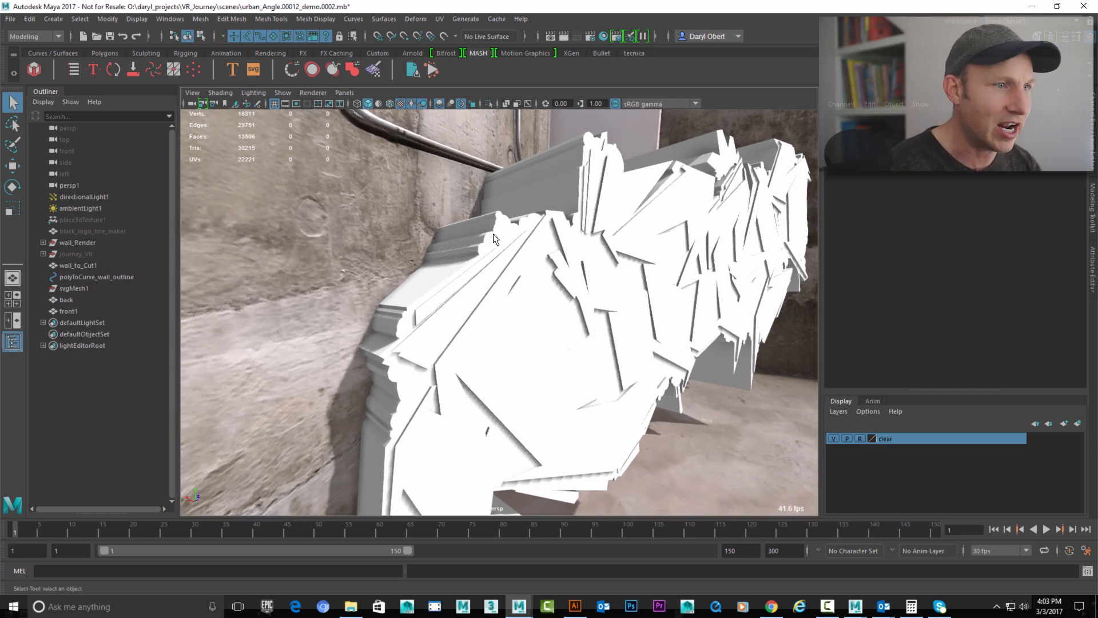
{"action": "left_click", "coordinate": [489, 230]}
{"action": "left_click_drag", "start_coordinate": [626, 250], "coordinate": [505, 262], "text": "alt"}
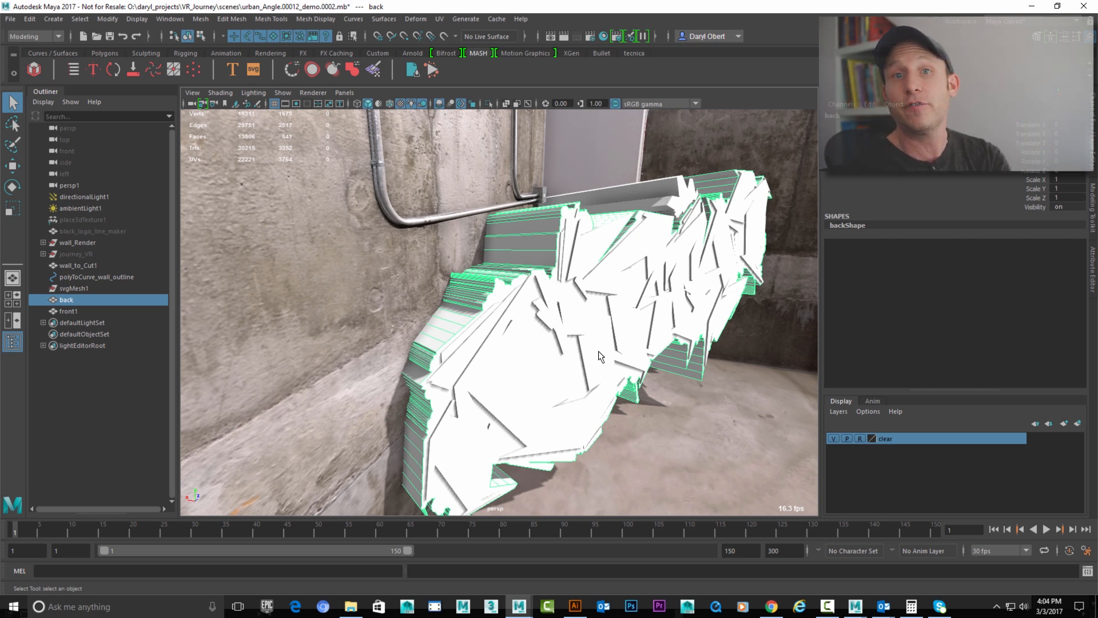
{"action": "scroll", "coordinate": [449, 295], "scroll_direction": "up", "scroll_amount": 5}
{"action": "left_click", "coordinate": [346, 222]}
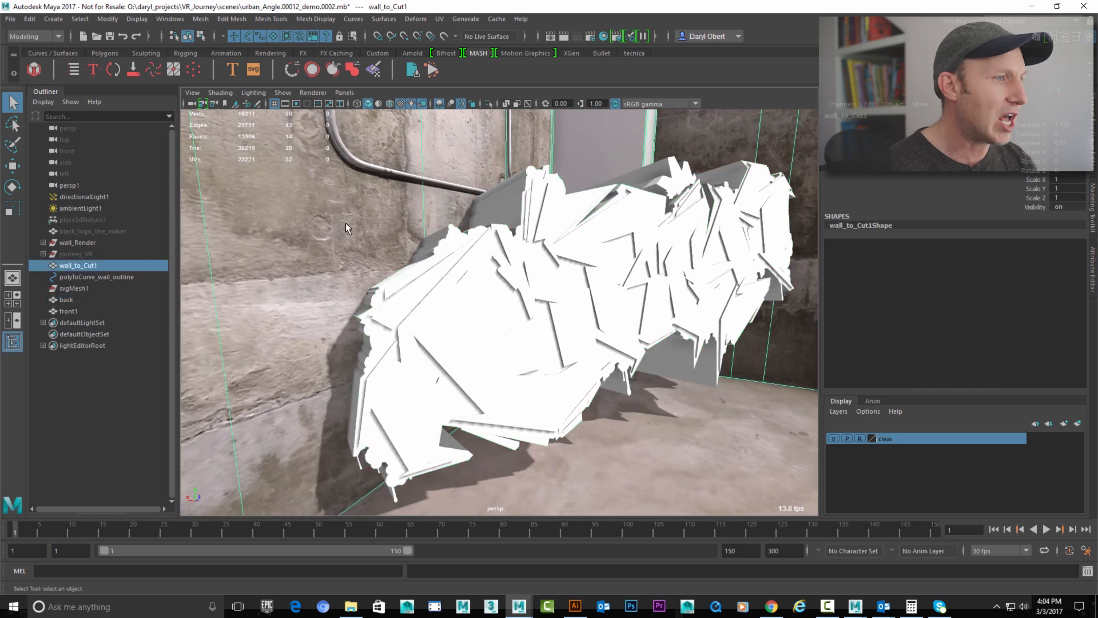
{"action": "left_click_drag", "start_coordinate": [472, 228], "coordinate": [527, 286], "text": "alt"}
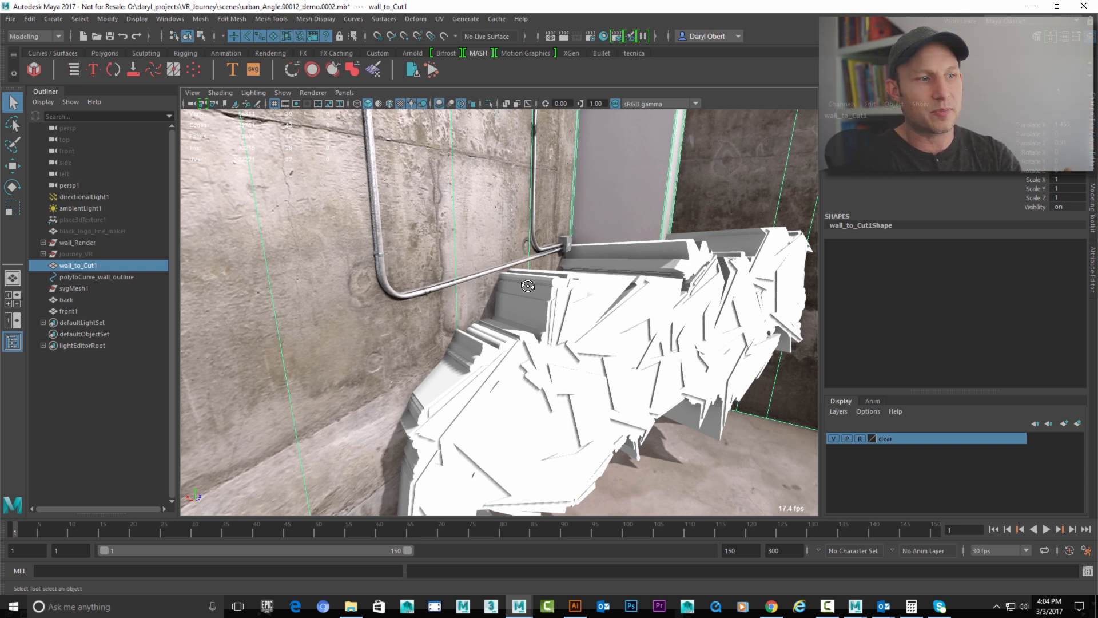
{"action": "key", "text": "ctrl+d"}
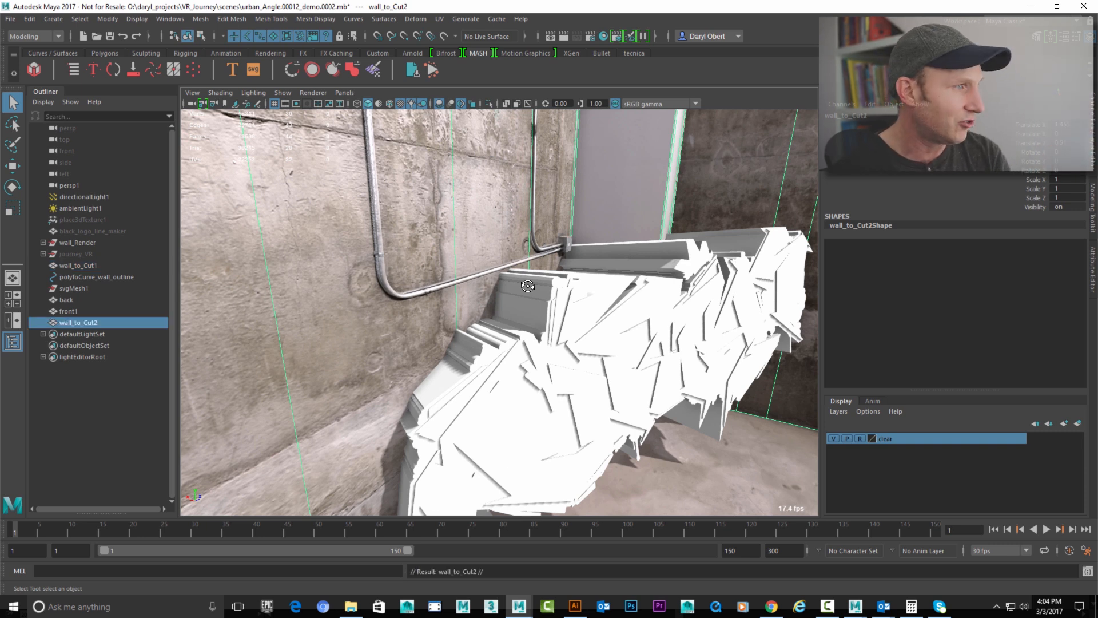
{"action": "key", "text": "ctrl+h"}
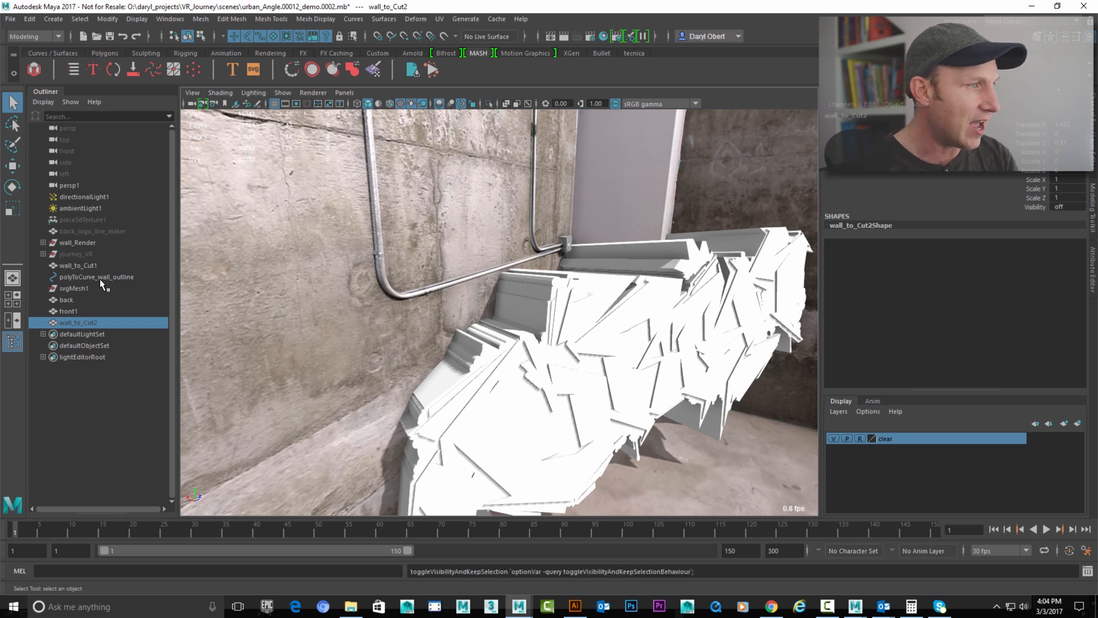
Step: Subtract wall_to_Cut1 from the back mesh with a Boolean Difference, using the legacy Boolean algorithm
{"action": "left_click", "coordinate": [519, 302]}
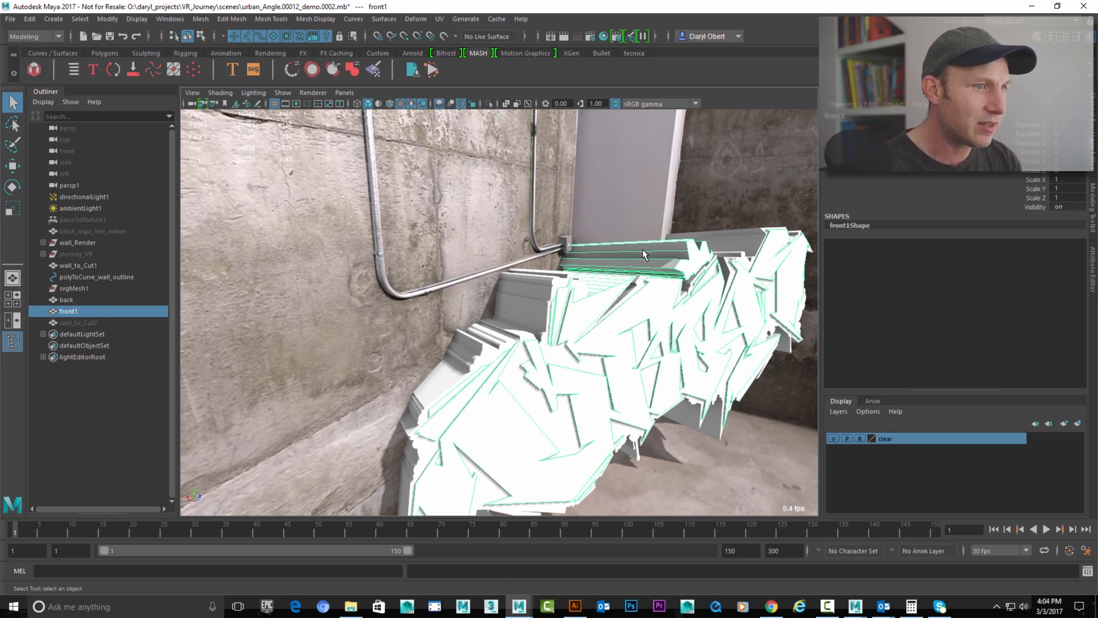
{"action": "left_click_drag", "start_coordinate": [715, 256], "coordinate": [761, 228], "text": "alt"}
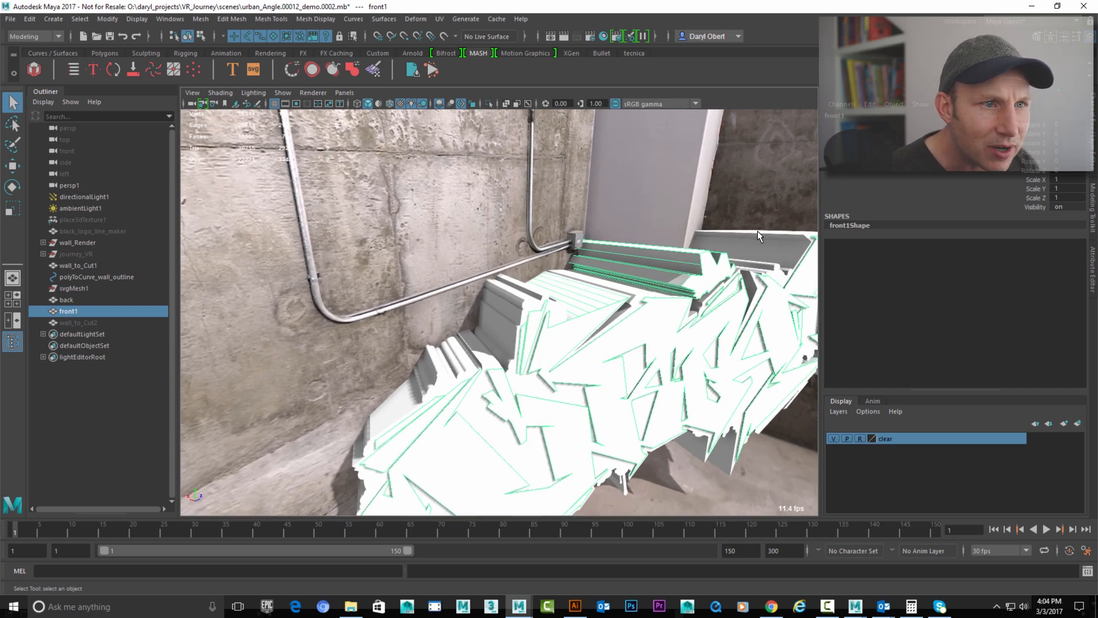
{"action": "left_click", "coordinate": [73, 300]}
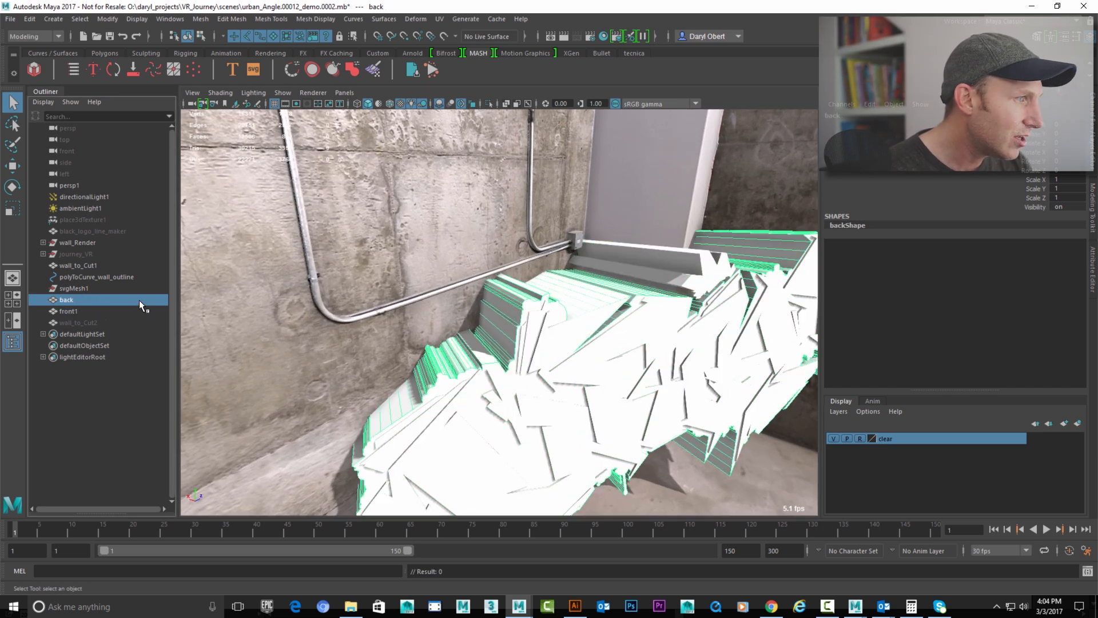
{"action": "left_click", "coordinate": [92, 265], "text": "ctrl"}
{"action": "left_click_drag", "start_coordinate": [514, 269], "coordinate": [561, 256], "text": "alt"}
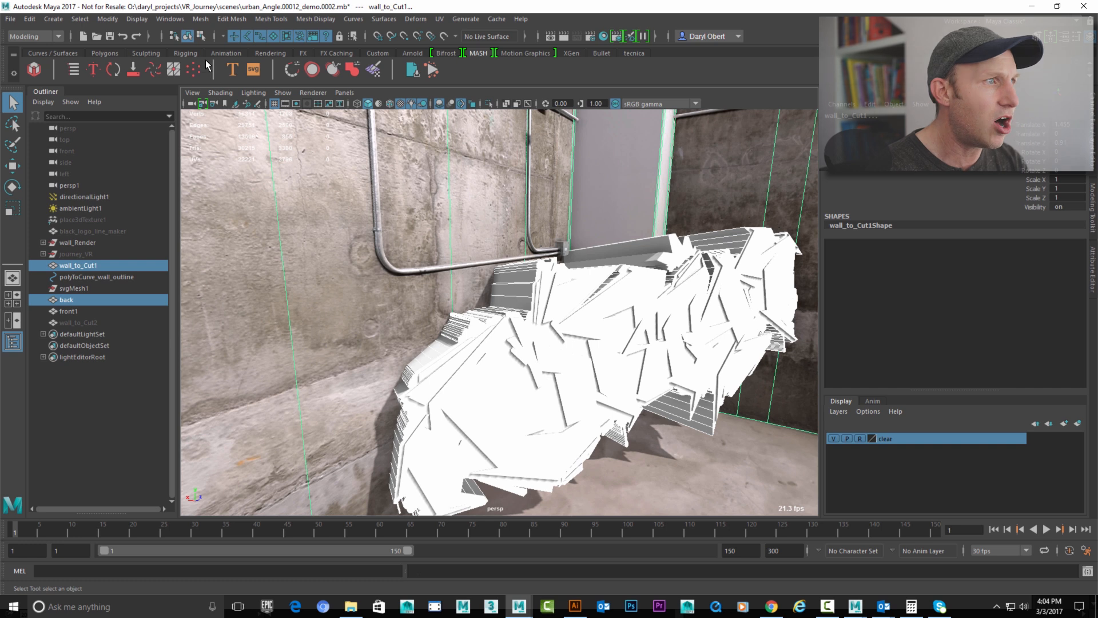
{"action": "left_click", "coordinate": [200, 19]}
{"action": "mouse_move", "coordinate": [263, 46]}
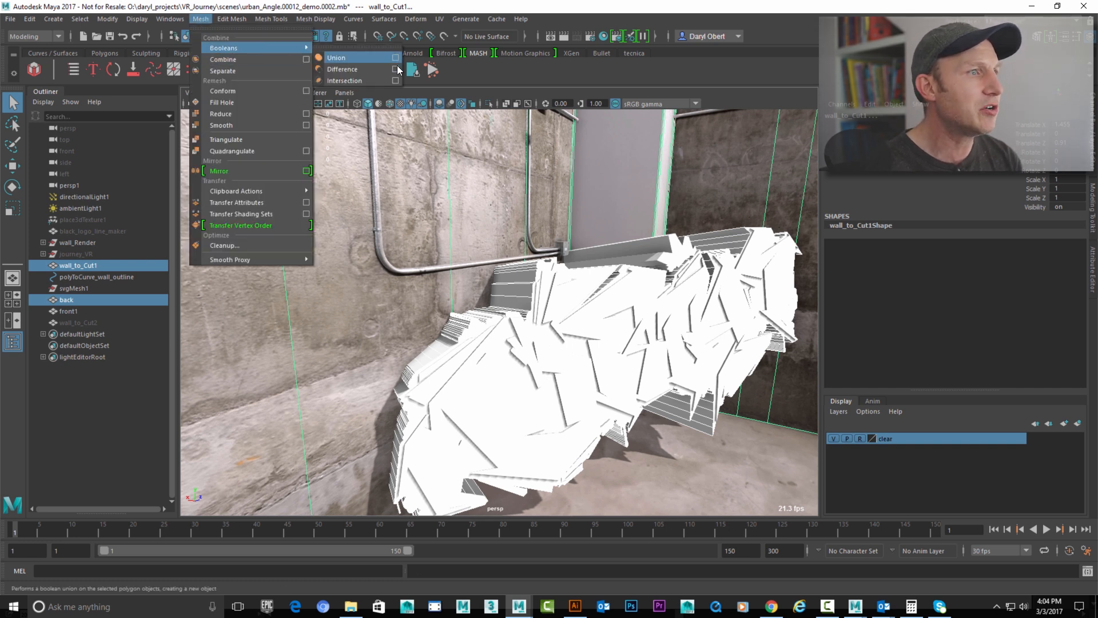
{"action": "left_click", "coordinate": [396, 69]}
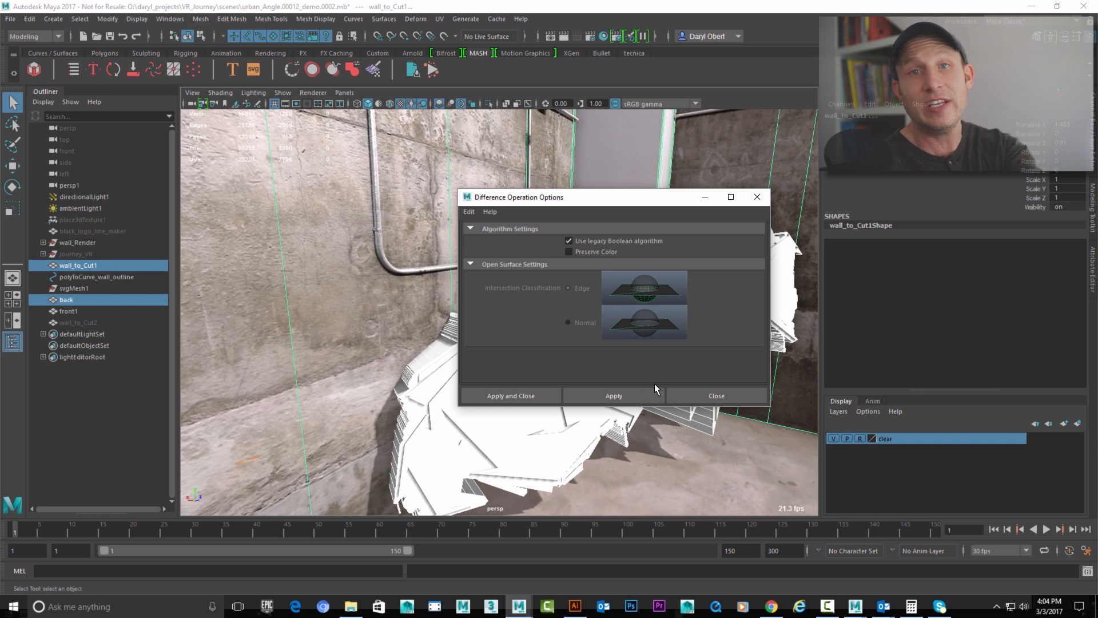
{"action": "left_click", "coordinate": [614, 396]}
{"action": "left_click", "coordinate": [716, 395]}
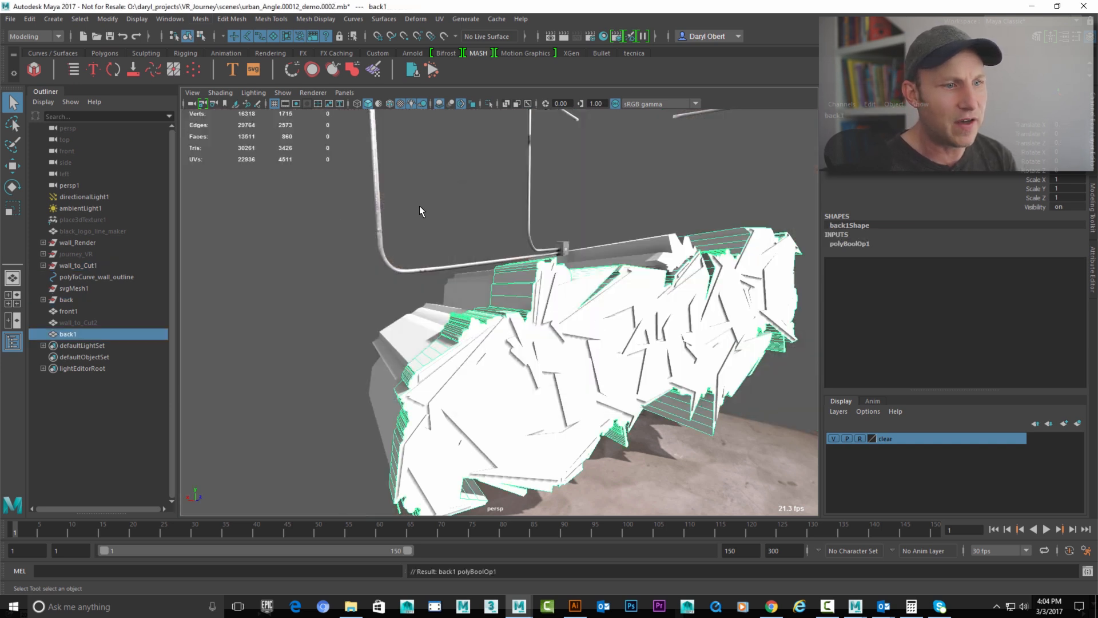
Step: Isolate back1 and examine its cut geometry in shaded and wireframe display, then show the whole scene again
{"action": "left_click", "coordinate": [499, 278]}
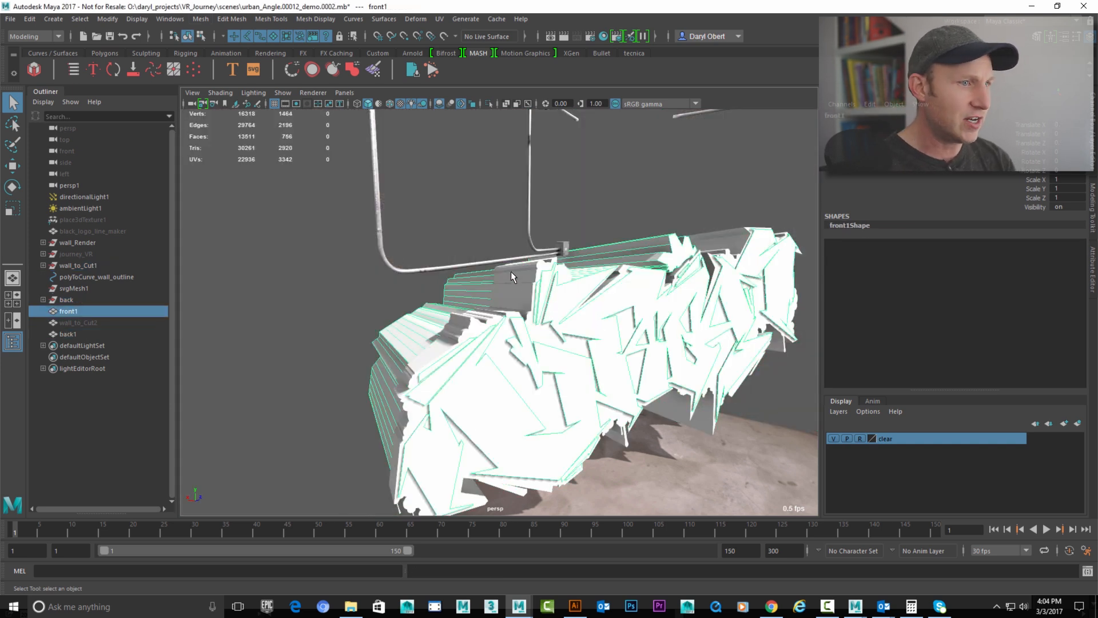
{"action": "left_click", "coordinate": [496, 270]}
{"action": "key", "text": "ctrl+1"}
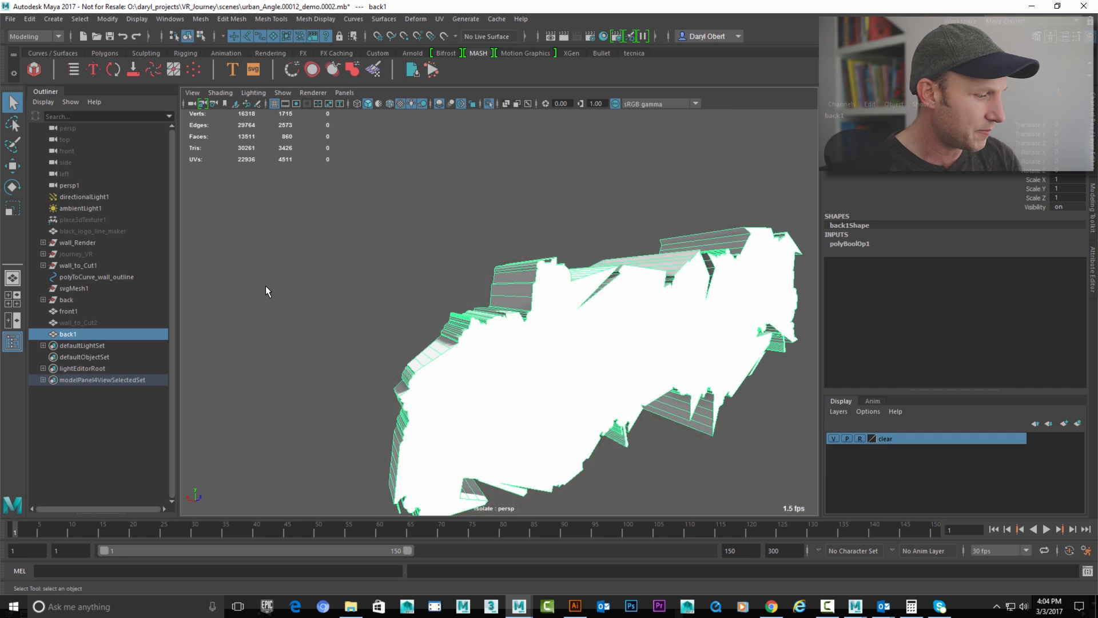
{"action": "left_click", "coordinate": [489, 256]}
{"action": "mouse_move", "coordinate": [489, 256]}
{"action": "left_mouse_down", "text": "alt"}
{"action": "mouse_move", "coordinate": [473, 231]}
{"action": "mouse_move", "coordinate": [471, 253]}
{"action": "left_mouse_up", "text": "alt"}
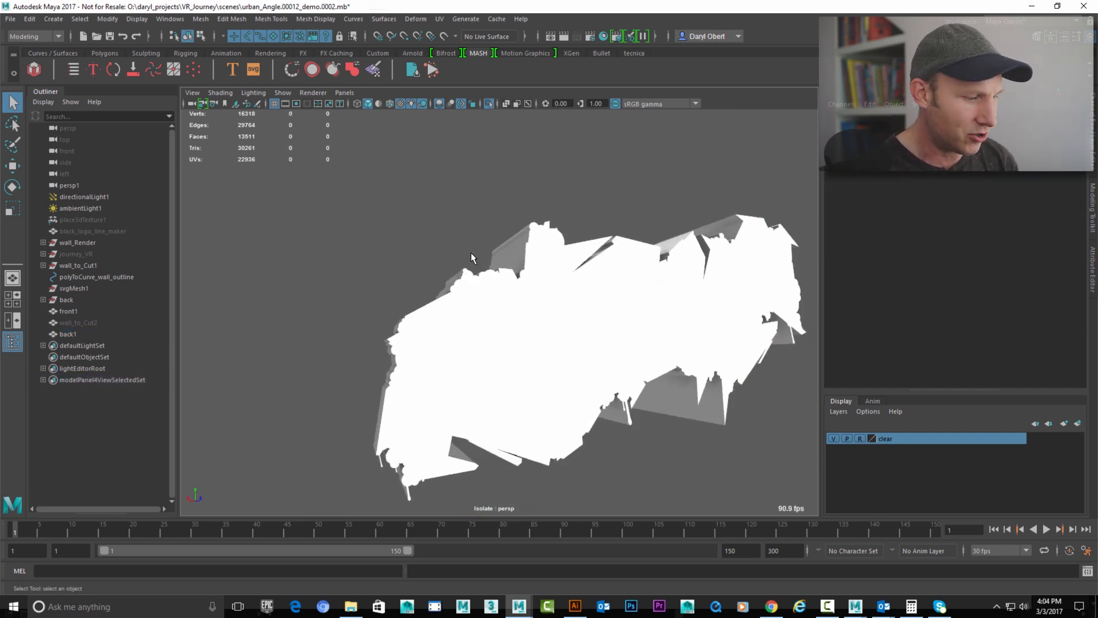
{"action": "key", "text": "4"}
{"action": "left_click_drag", "start_coordinate": [600, 252], "coordinate": [611, 214], "text": "alt"}
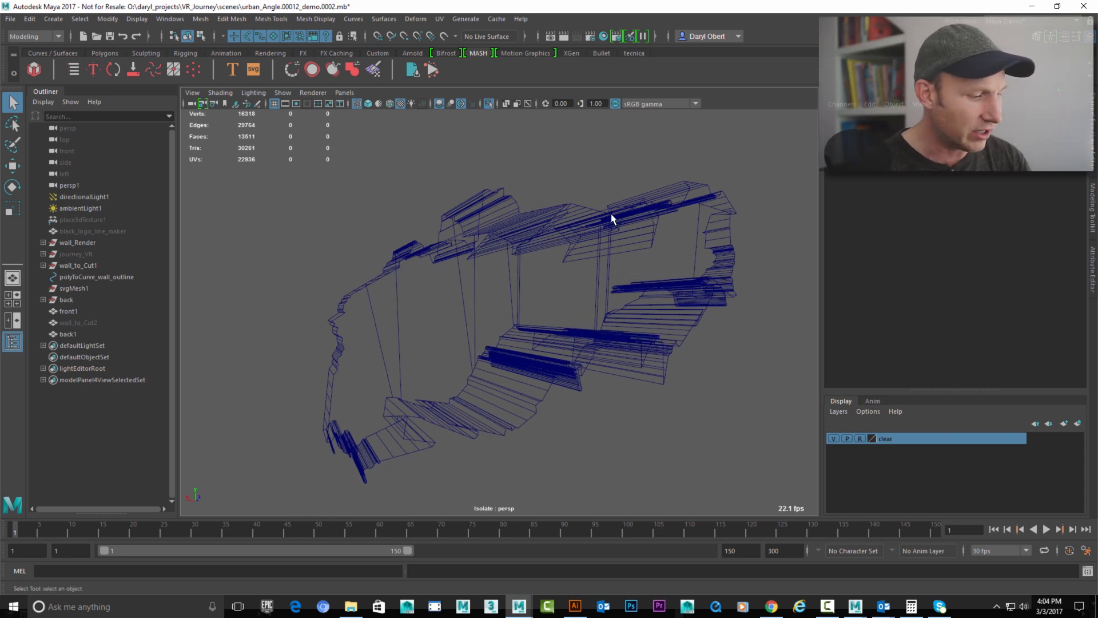
{"action": "key", "text": "7"}
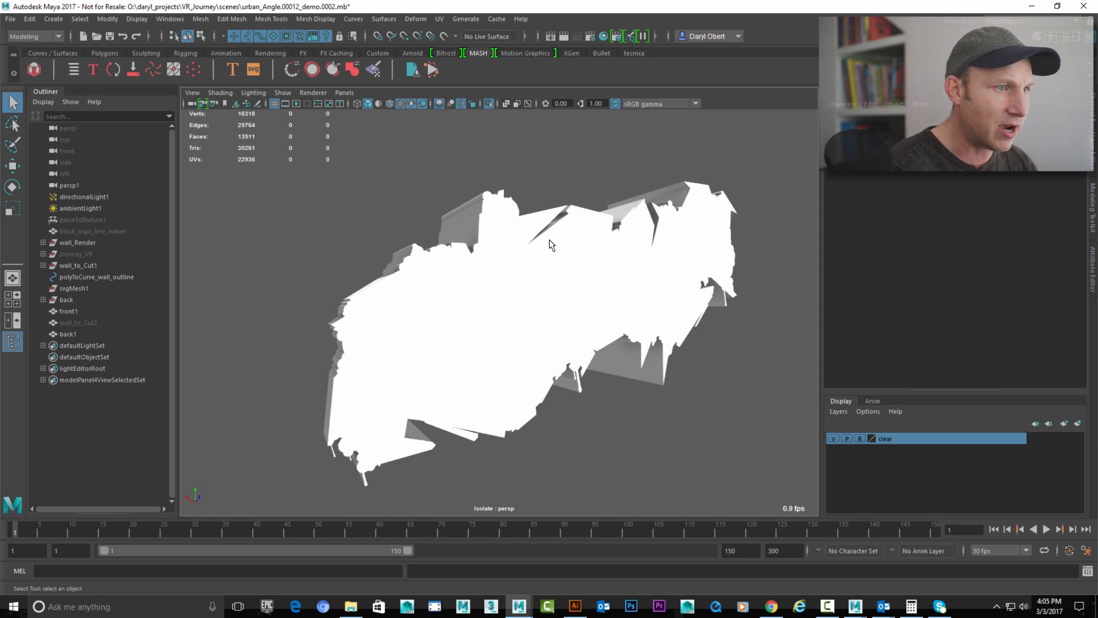
{"action": "key", "text": "ctrl+1"}
{"action": "left_click_drag", "start_coordinate": [549, 239], "coordinate": [525, 275], "text": "alt"}
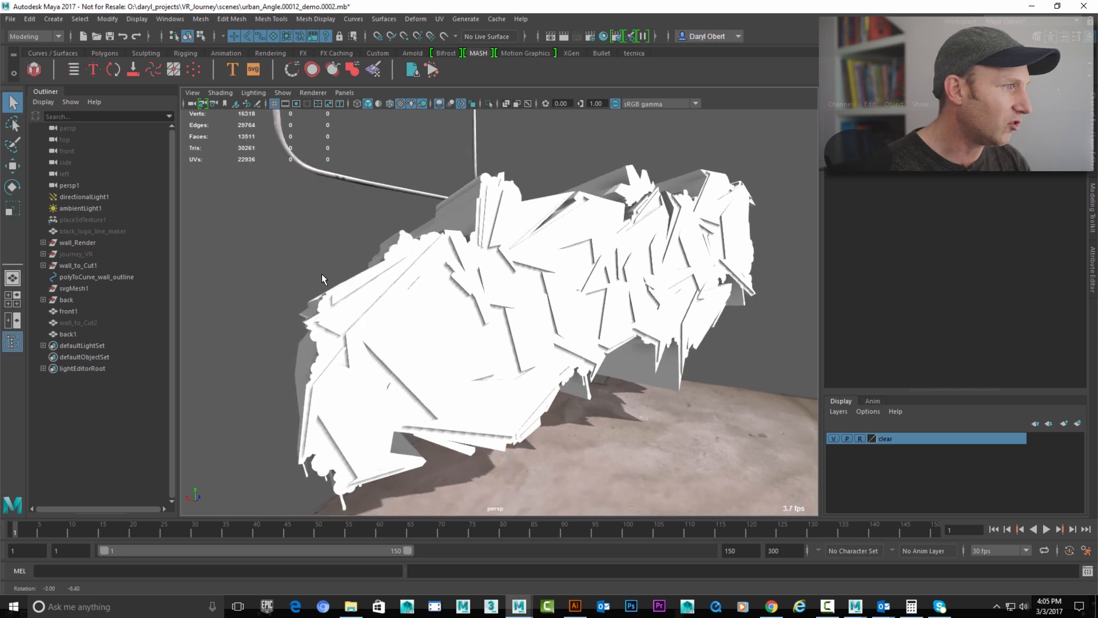
Step: Unhide the duplicate wall wall_to_Cut2
{"action": "left_click", "coordinate": [152, 320]}
{"action": "key", "text": "h"}
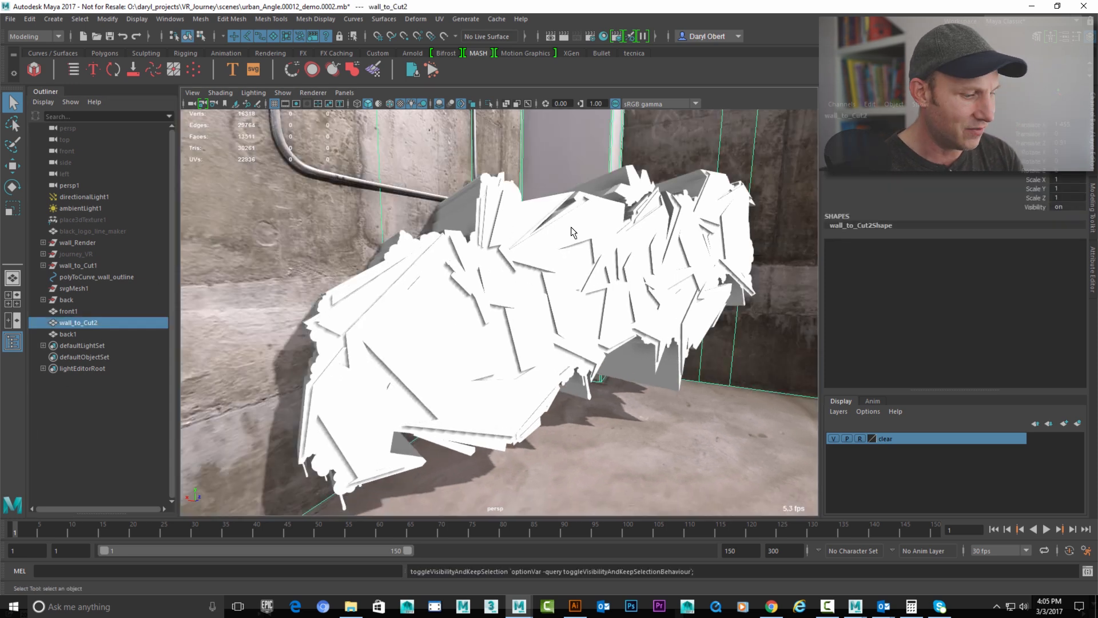
{"action": "left_click_drag", "start_coordinate": [592, 255], "coordinate": [603, 263], "text": "alt"}
Step: Assign the existing black_shiny material to the back1 mesh
{"action": "left_click", "coordinate": [514, 230]}
{"action": "right_click_drag", "start_coordinate": [506, 217], "coordinate": [523, 535]}
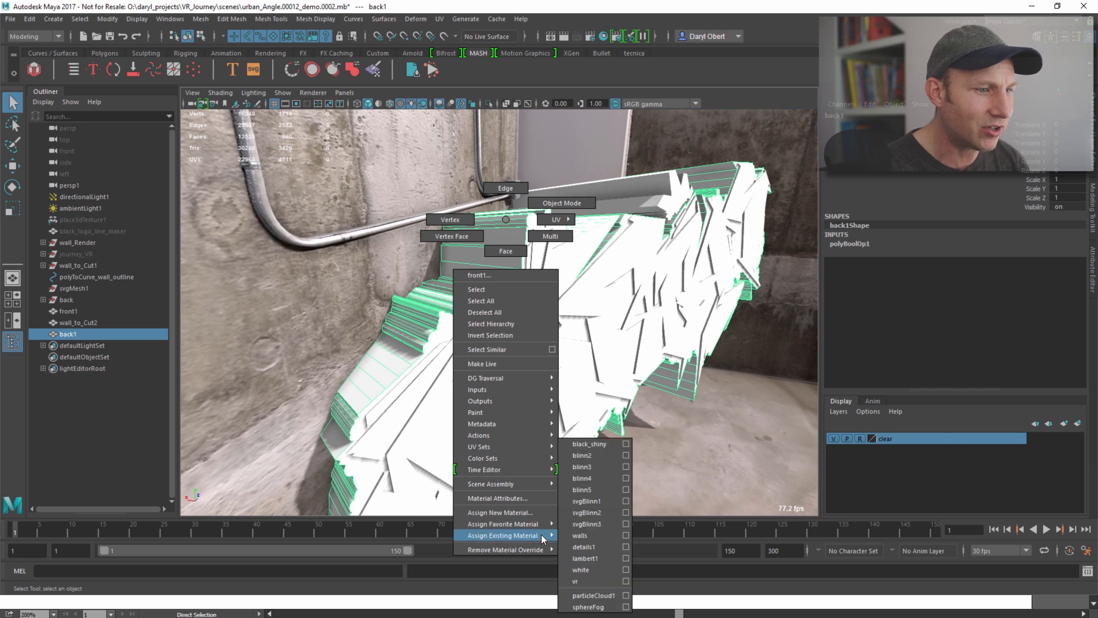
{"action": "right_click_drag", "start_coordinate": [589, 446], "coordinate": [589, 447]}
{"action": "mouse_move", "coordinate": [554, 414]}
{"action": "left_mouse_down", "text": "alt"}
{"action": "mouse_move", "coordinate": [578, 320]}
{"action": "mouse_move", "coordinate": [598, 291]}
{"action": "left_mouse_up", "text": "alt"}
Step: Hide the front1 lettering mesh and select the back1 shell behind it
{"action": "left_click", "coordinate": [583, 291]}
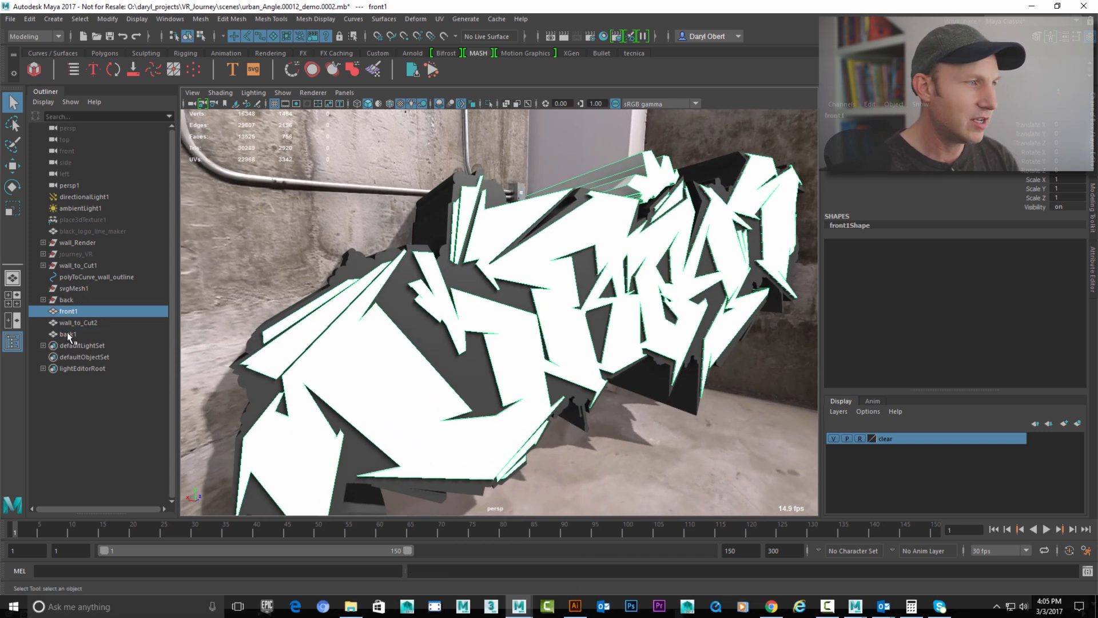
{"action": "key", "text": "ctrl+h"}
{"action": "middle_click_drag", "start_coordinate": [423, 314], "coordinate": [534, 318], "text": "alt"}
{"action": "left_click_drag", "start_coordinate": [535, 318], "coordinate": [548, 338], "text": "alt"}
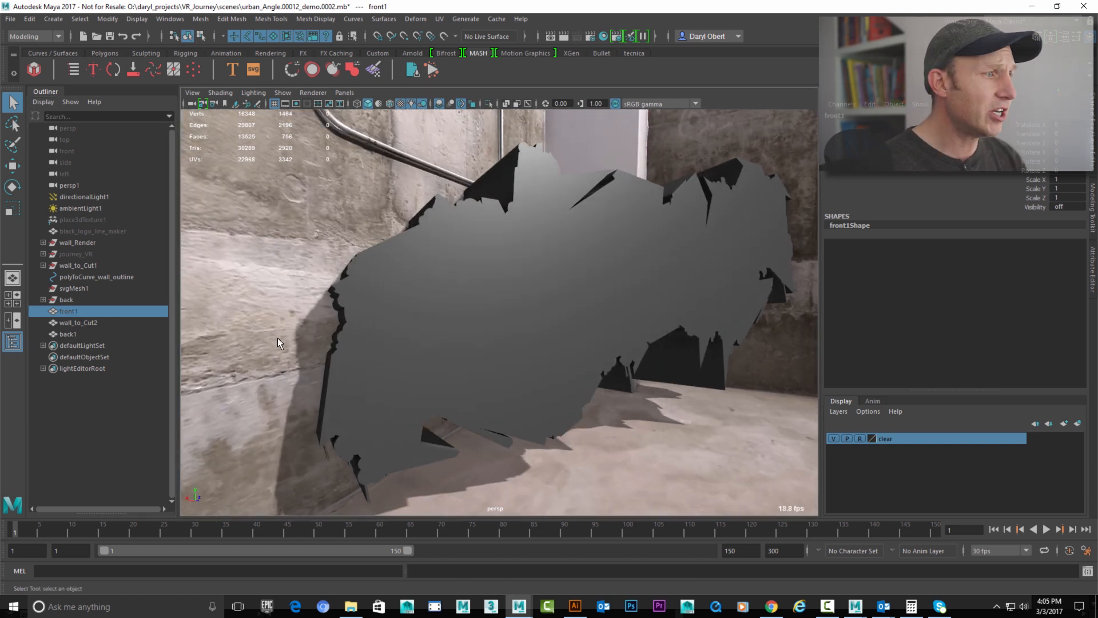
{"action": "left_click", "coordinate": [421, 328]}
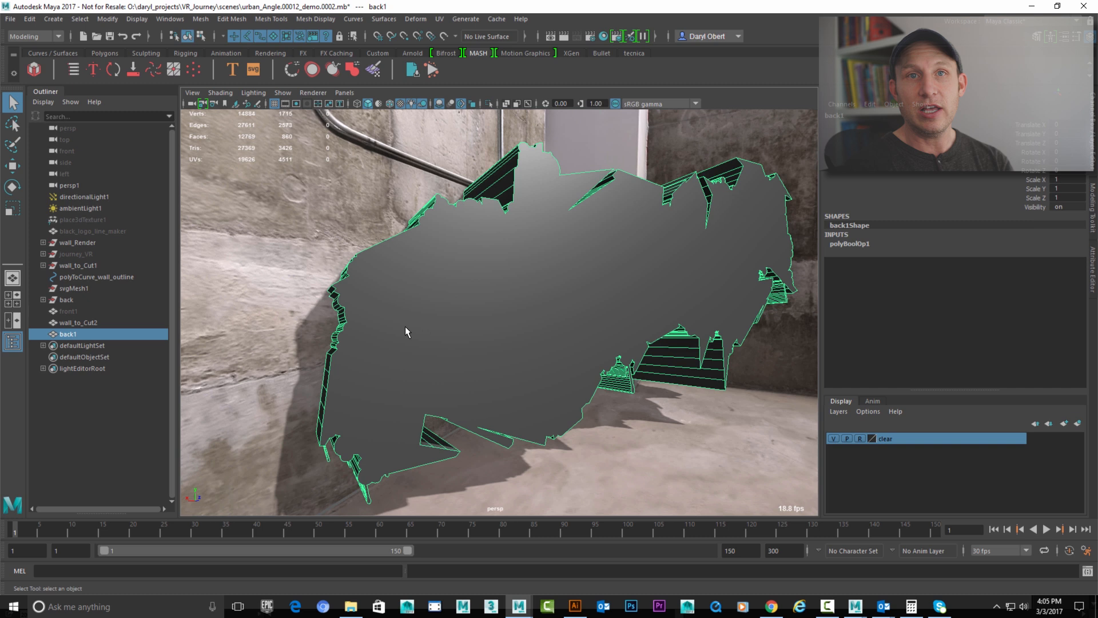
Step: Duplicate the back1 mesh twice and hide both copies as backups
{"action": "key", "text": "ctrl+d"}
{"action": "key", "text": "ctrl+d"}
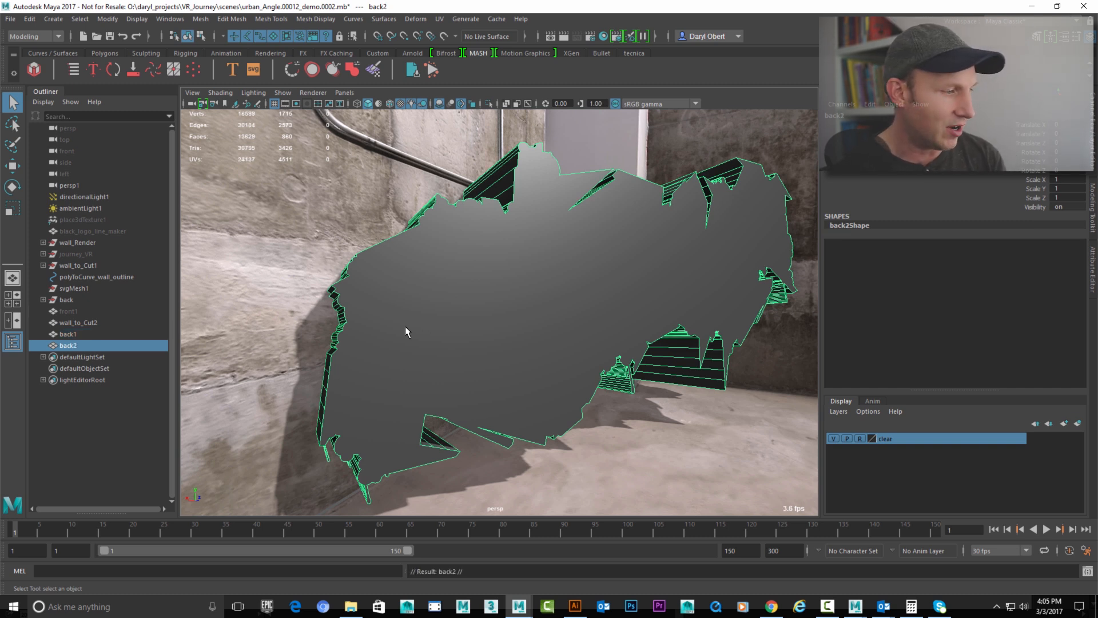
{"action": "left_click", "coordinate": [67, 346], "text": "ctrl"}
{"action": "key", "text": "ctrl+h"}
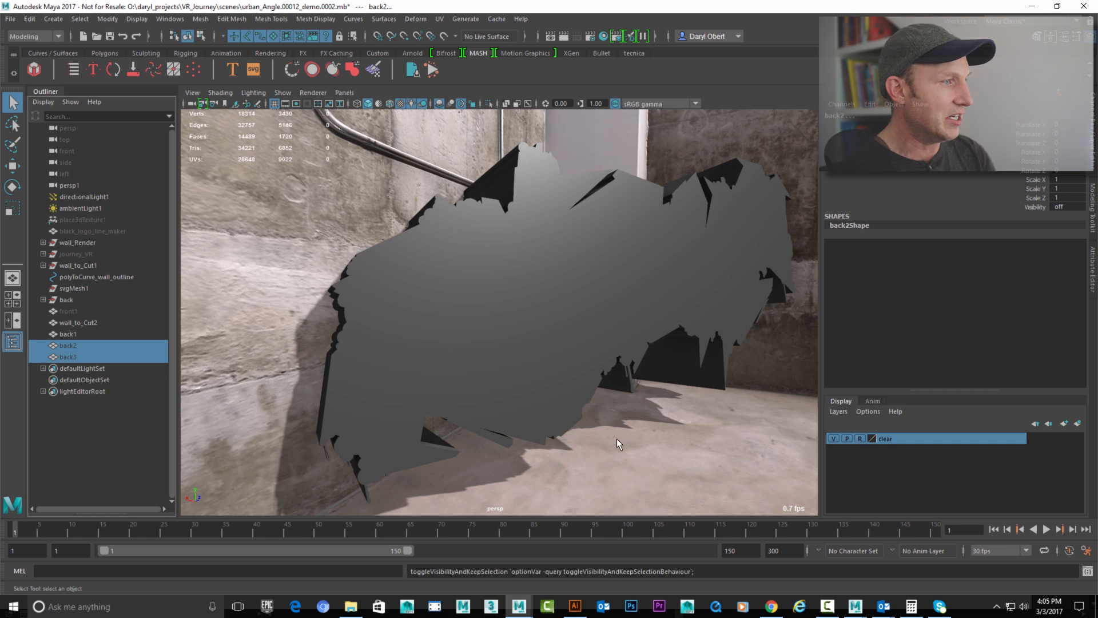
Step: Create a default polygon cylinder, frame it and activate the Move tool on it
{"action": "left_click", "coordinate": [490, 307]}
{"action": "mouse_move", "coordinate": [575, 291]}
{"action": "left_mouse_down", "text": "alt"}
{"action": "mouse_move", "coordinate": [515, 289]}
{"action": "mouse_move", "coordinate": [574, 292]}
{"action": "mouse_move", "coordinate": [557, 300]}
{"action": "mouse_move", "coordinate": [567, 308]}
{"action": "left_mouse_up", "text": "alt"}
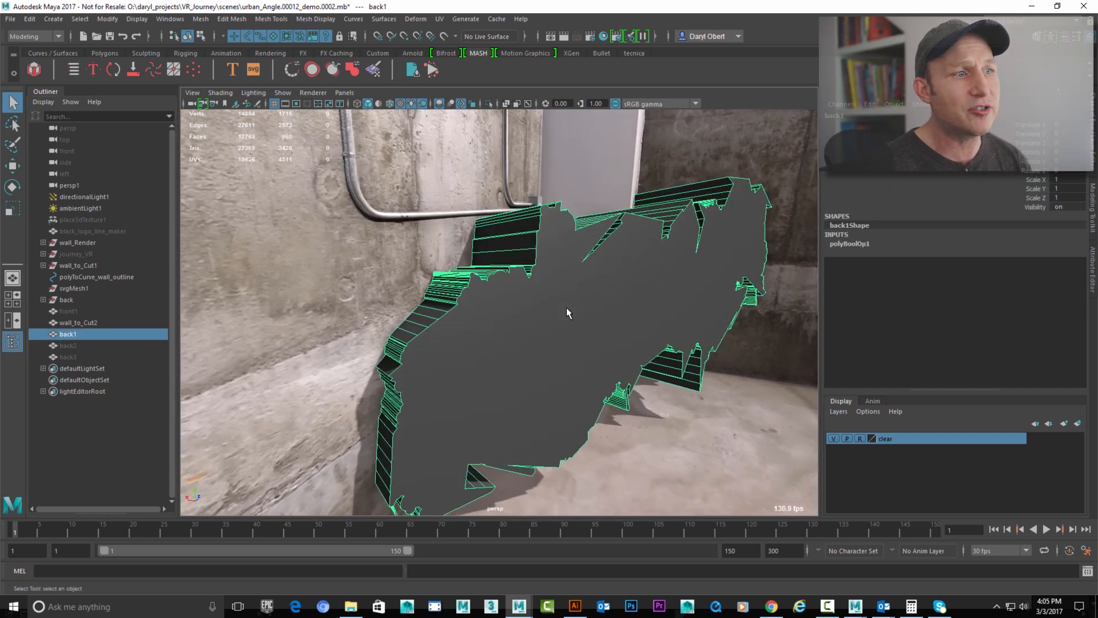
{"action": "right_click_drag", "start_coordinate": [567, 309], "coordinate": [628, 309], "text": "alt"}
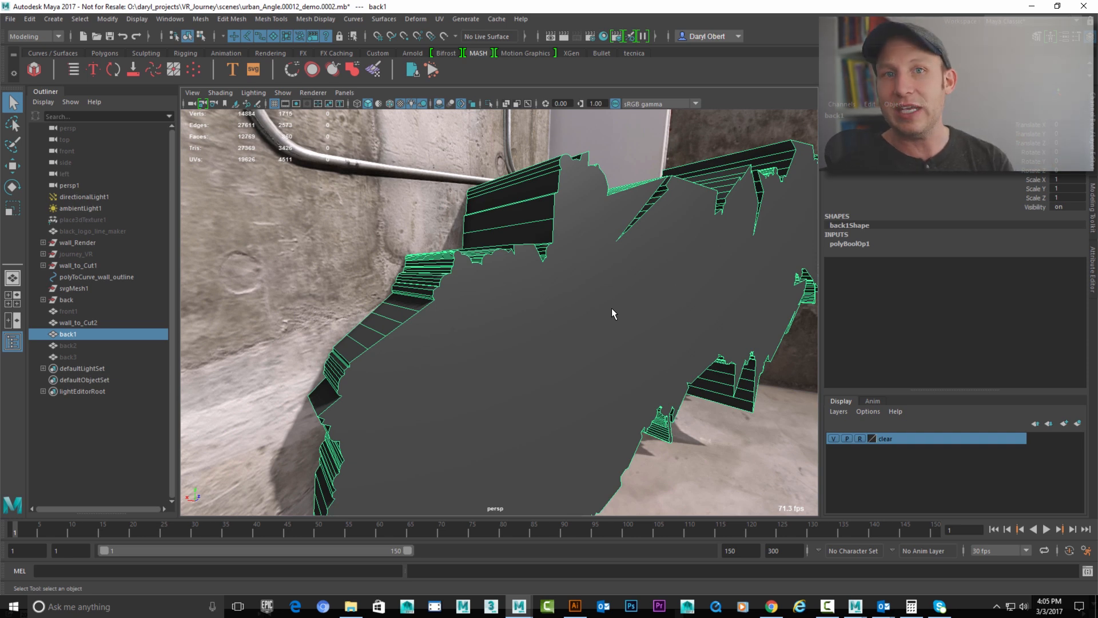
{"action": "left_click_drag", "start_coordinate": [507, 247], "coordinate": [343, 175], "text": "alt"}
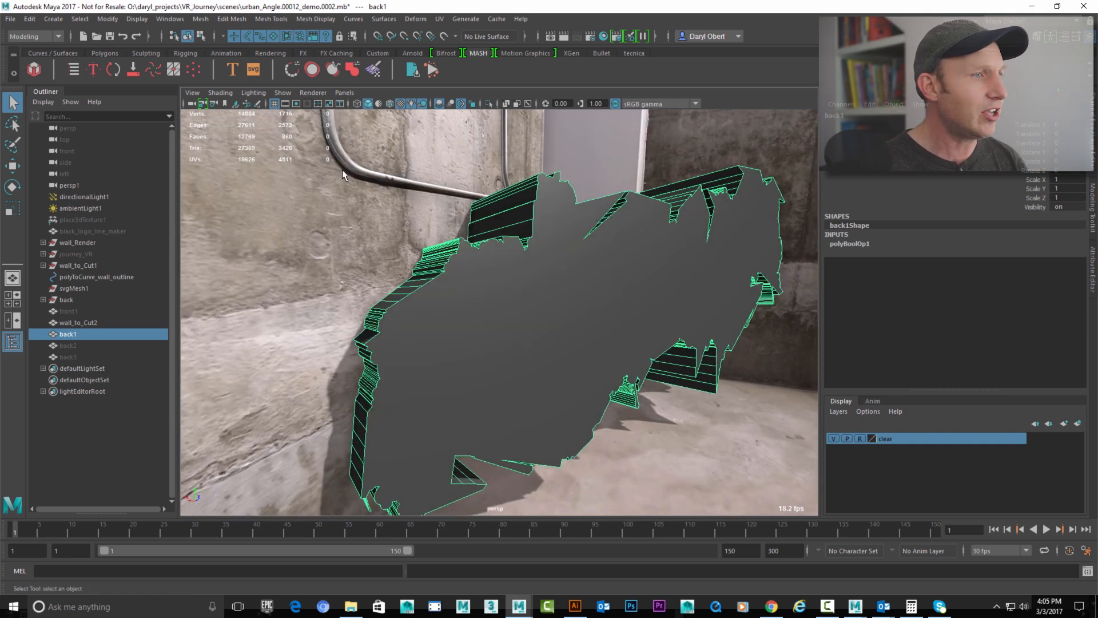
{"action": "left_click", "coordinate": [103, 54]}
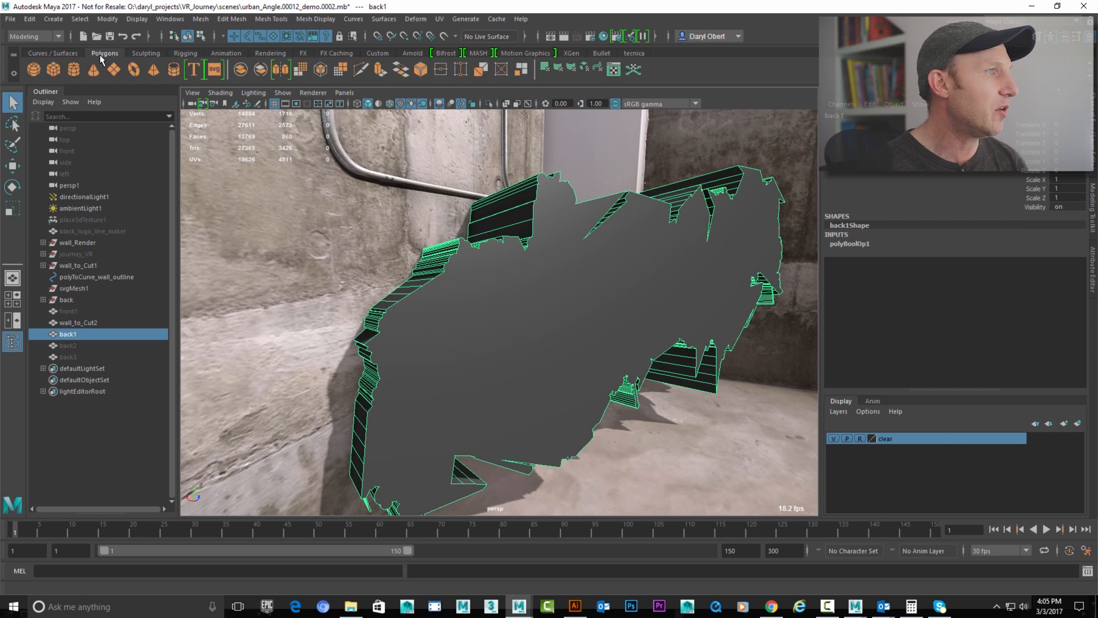
{"action": "left_click", "coordinate": [73, 69]}
{"action": "key", "text": "f"}
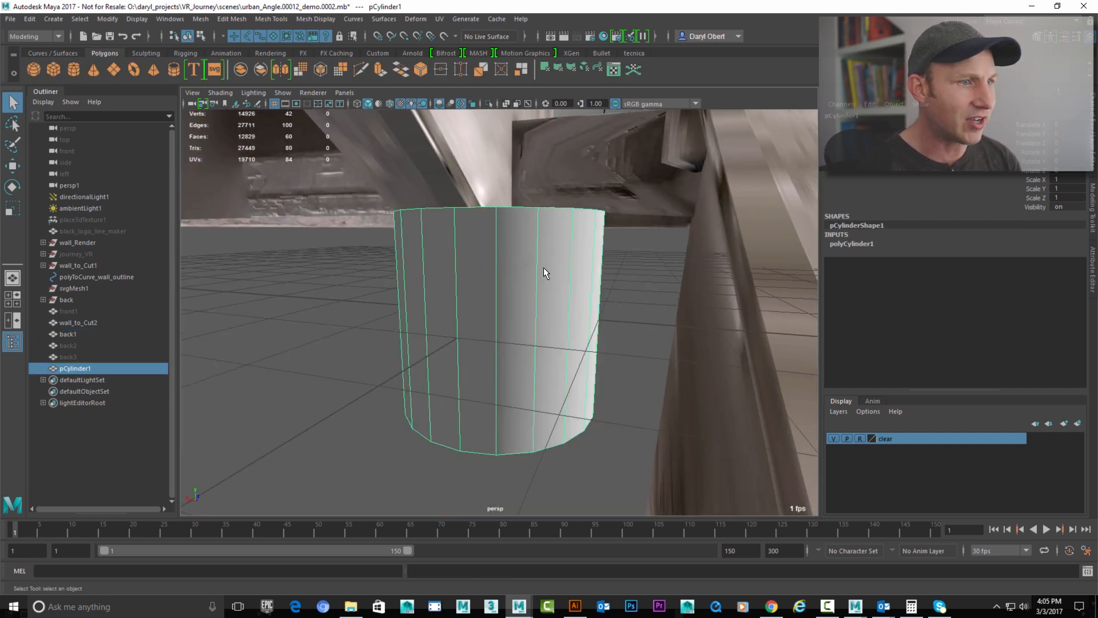
{"action": "key", "text": "w"}
{"action": "mouse_move", "coordinate": [543, 274]}
{"action": "left_mouse_down", "text": "alt"}
{"action": "mouse_move", "coordinate": [589, 289]}
{"action": "mouse_move", "coordinate": [520, 275]}
{"action": "mouse_move", "coordinate": [524, 294]}
{"action": "mouse_move", "coordinate": [533, 269]}
{"action": "mouse_move", "coordinate": [549, 275]}
{"action": "left_mouse_up", "text": "alt"}
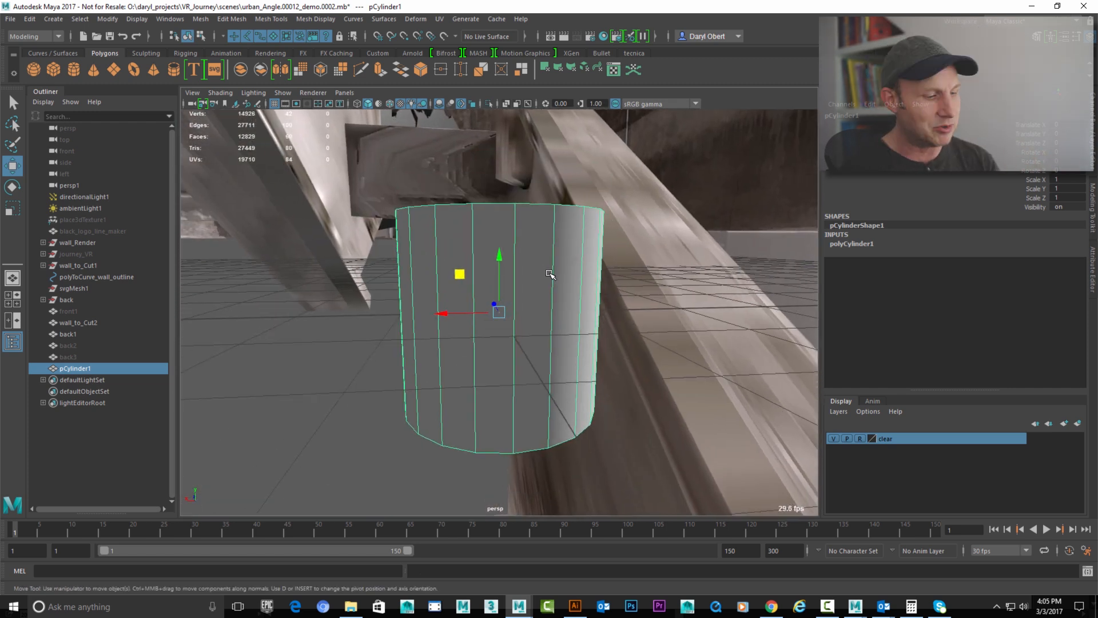
{"action": "scroll", "coordinate": [549, 274], "scroll_direction": "up", "scroll_amount": 2}
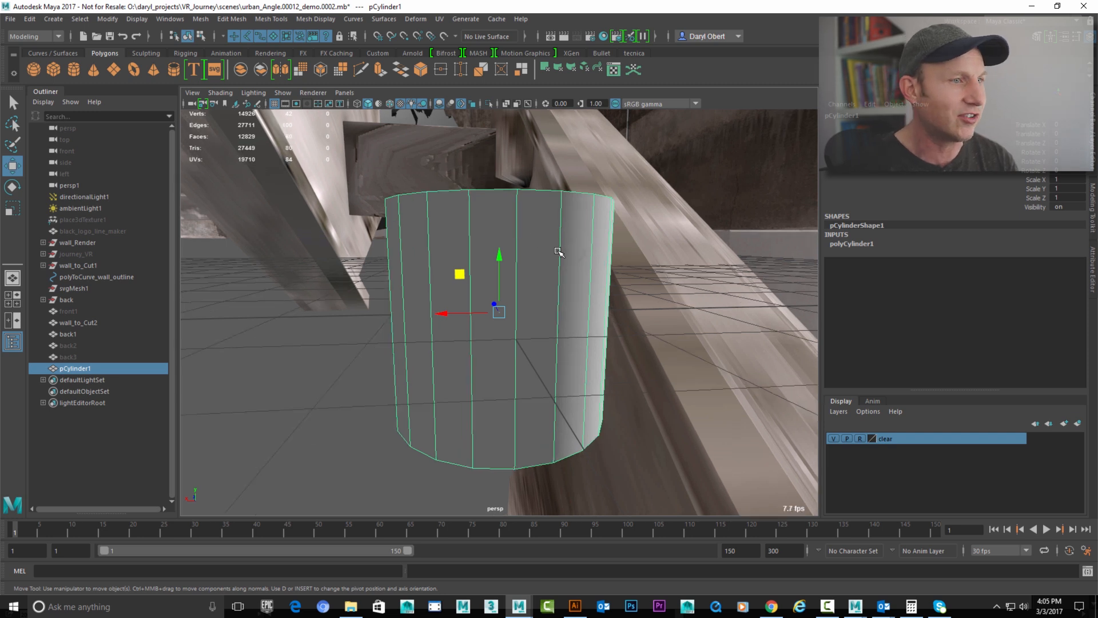
{"action": "scroll", "coordinate": [555, 250], "scroll_direction": "down", "scroll_amount": 4}
Step: Select the back1 mesh and frame it to check where it sits relative to the cylinder
{"action": "left_click", "coordinate": [74, 334]}
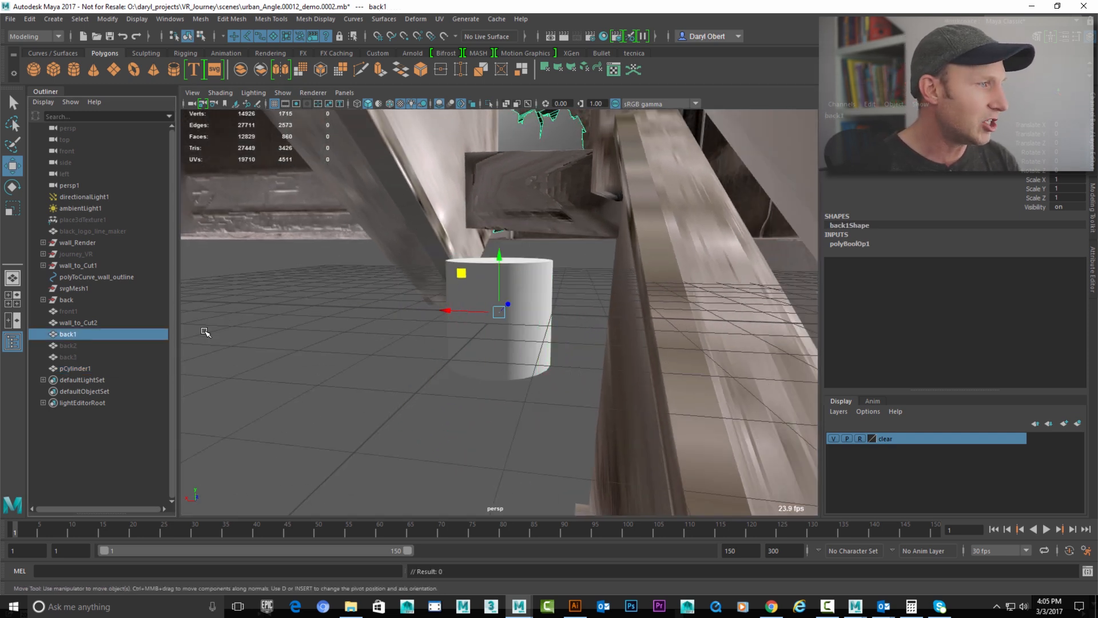
{"action": "key", "text": "f"}
{"action": "left_click_drag", "start_coordinate": [564, 264], "coordinate": [439, 327], "text": "alt"}
{"action": "scroll", "coordinate": [439, 328], "scroll_direction": "up", "scroll_amount": 3}
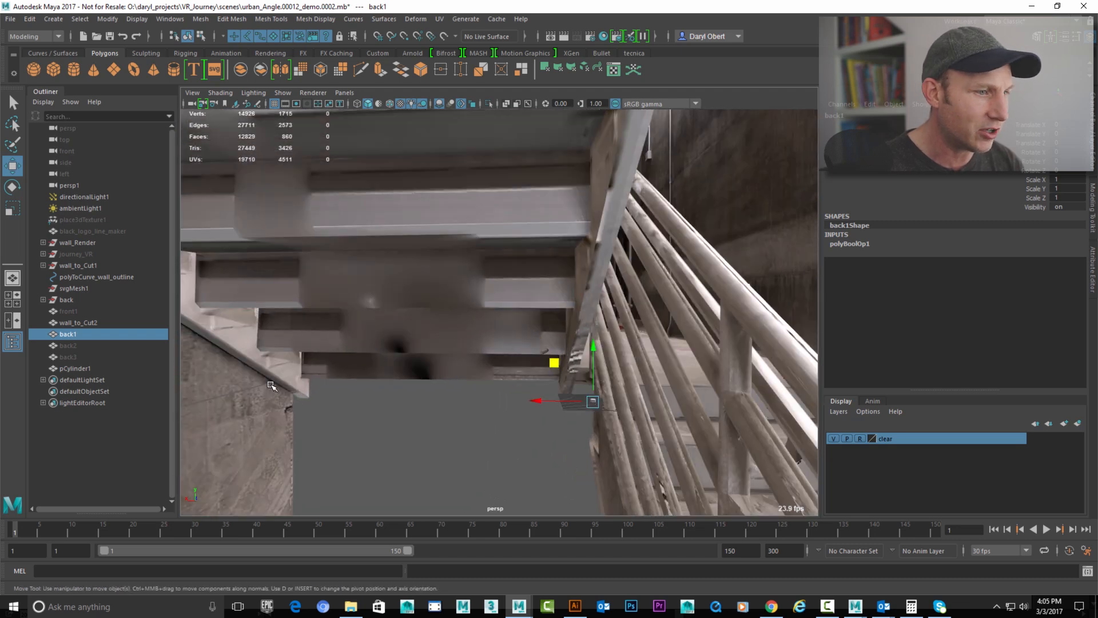
Step: Reselect the polygon cylinder and create a MASH network from it
{"action": "left_click", "coordinate": [83, 368]}
{"action": "key", "text": "f"}
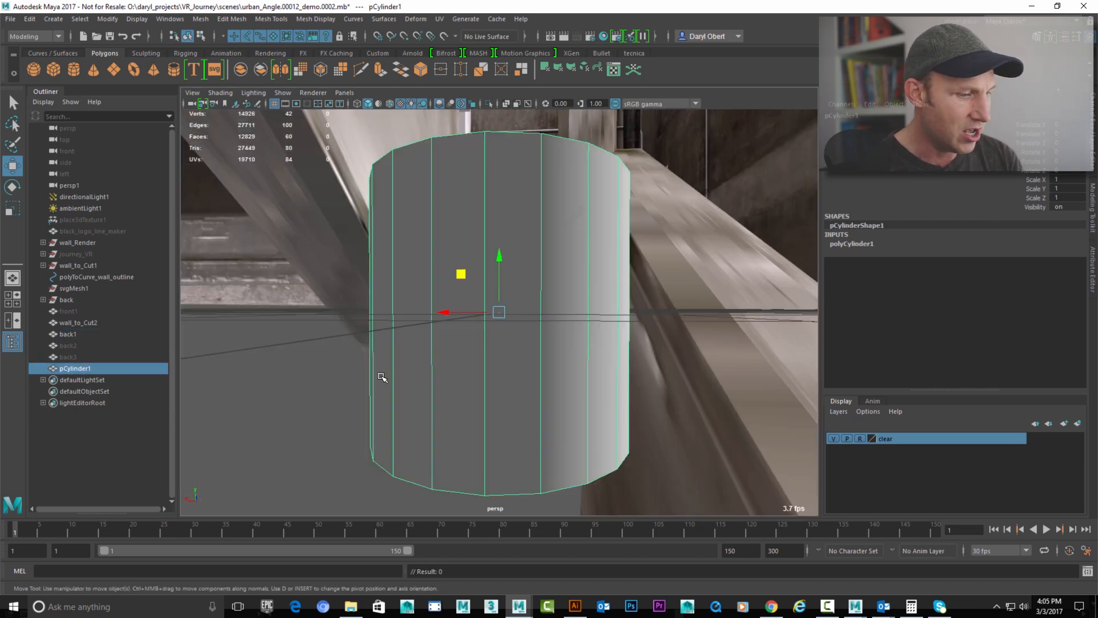
{"action": "scroll", "coordinate": [580, 354], "scroll_direction": "down", "scroll_amount": 4}
{"action": "left_click_drag", "start_coordinate": [581, 354], "coordinate": [131, 112], "text": "alt"}
{"action": "left_click", "coordinate": [13, 54]}
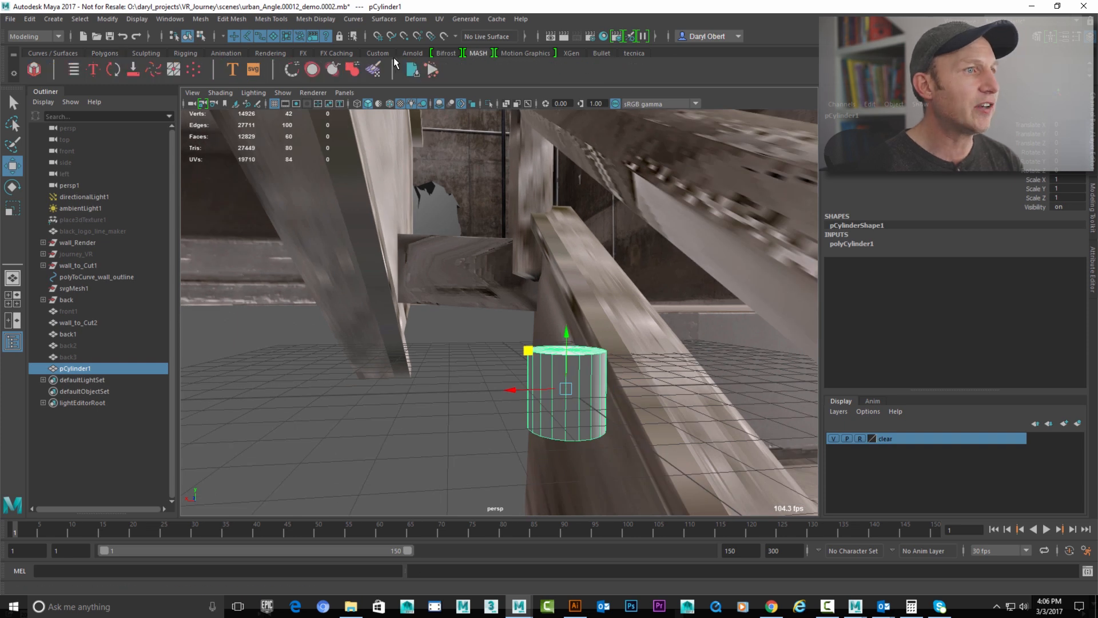
{"action": "left_click", "coordinate": [34, 69]}
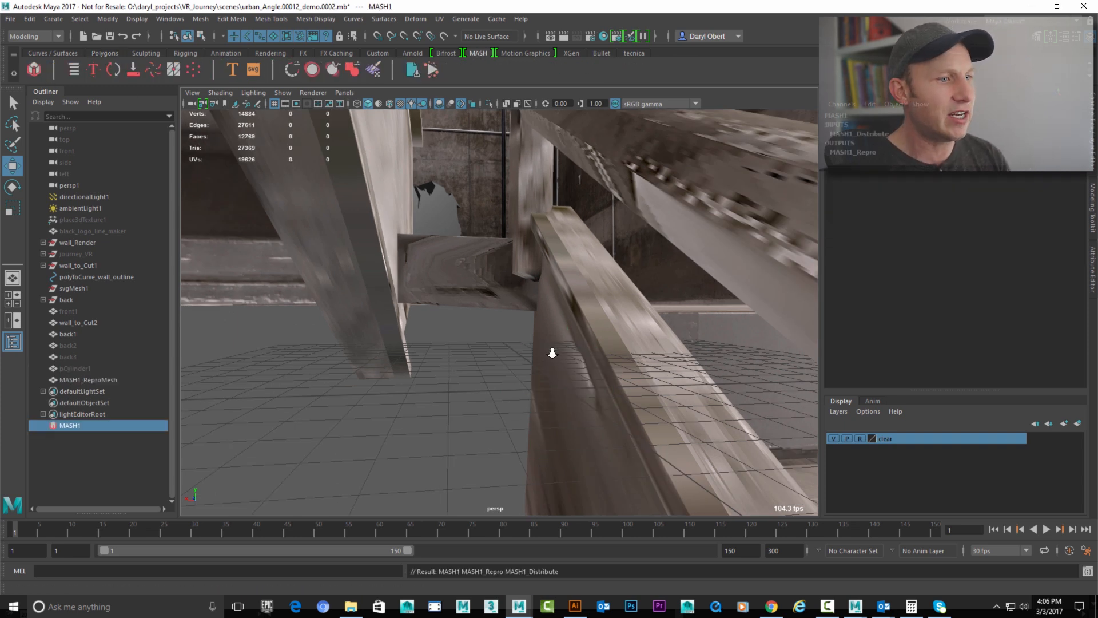
{"action": "left_click_drag", "start_coordinate": [492, 370], "coordinate": [649, 423], "text": "alt"}
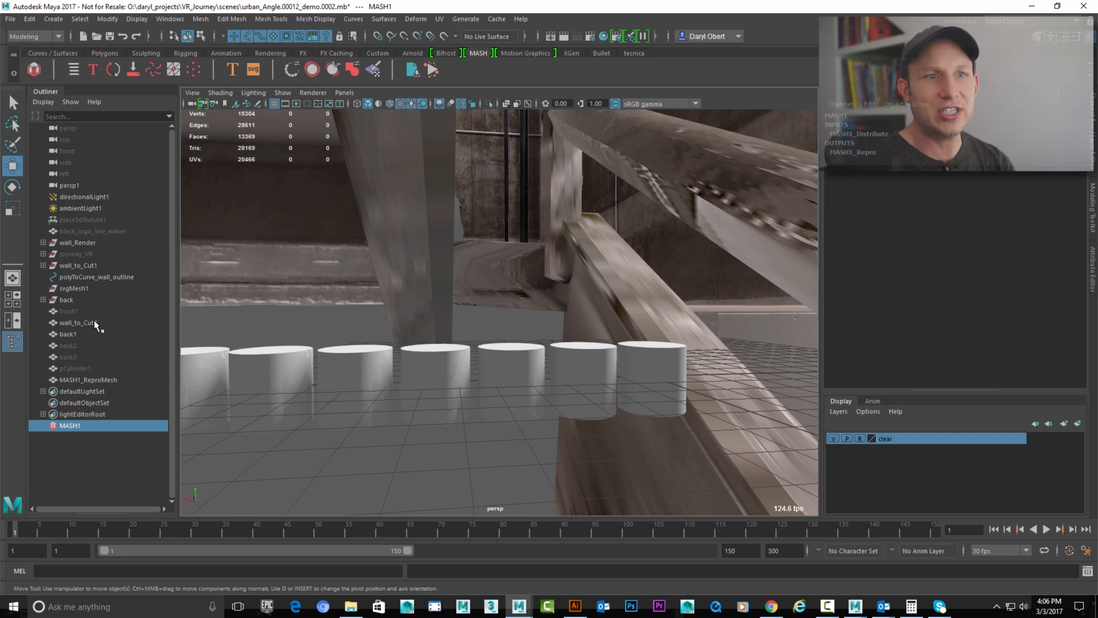
Step: Open the MASH Editor, show the MASH1_Distribute node's attributes and set its linear Distance X to about 25.348
{"action": "left_click", "coordinate": [73, 69]}
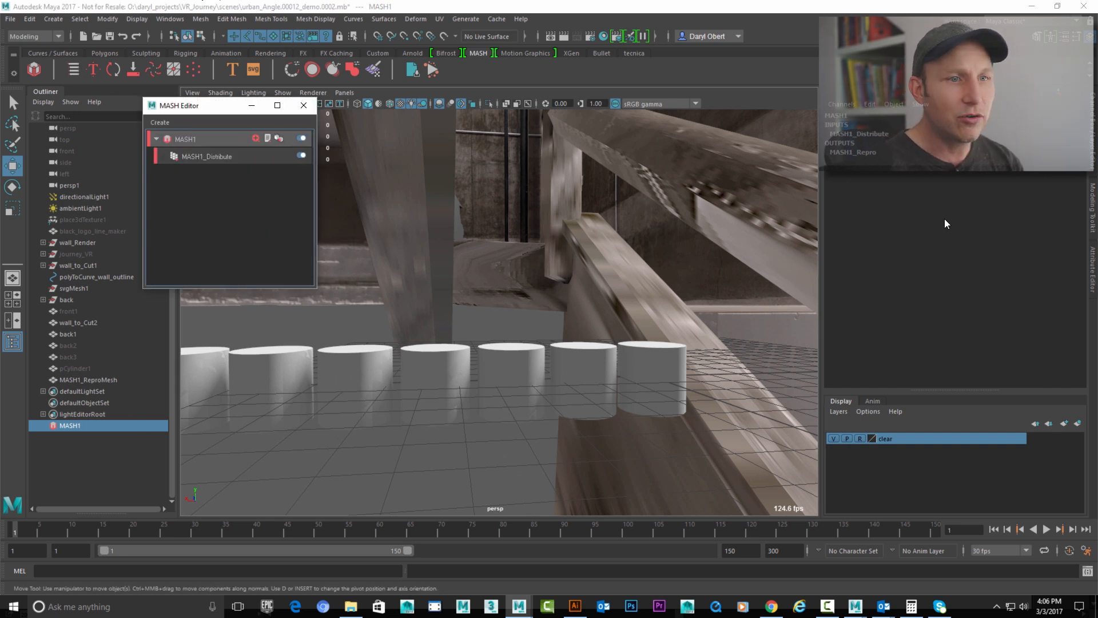
{"action": "left_click_drag", "start_coordinate": [220, 105], "coordinate": [663, 136]}
{"action": "left_click", "coordinate": [716, 174]}
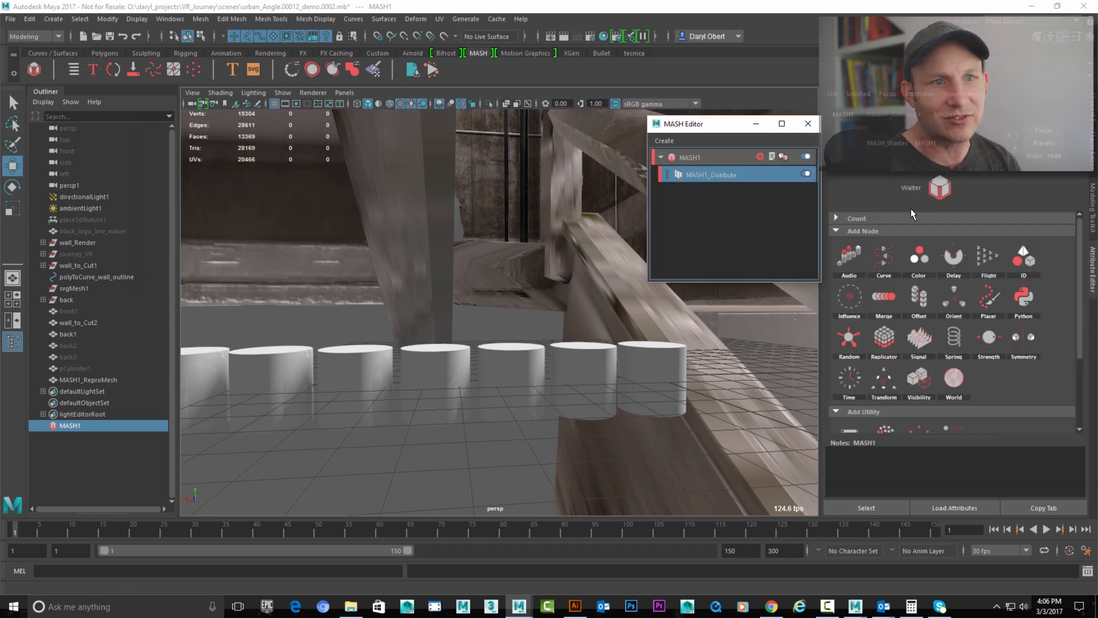
{"action": "left_click_drag", "start_coordinate": [995, 279], "coordinate": [1004, 278]}
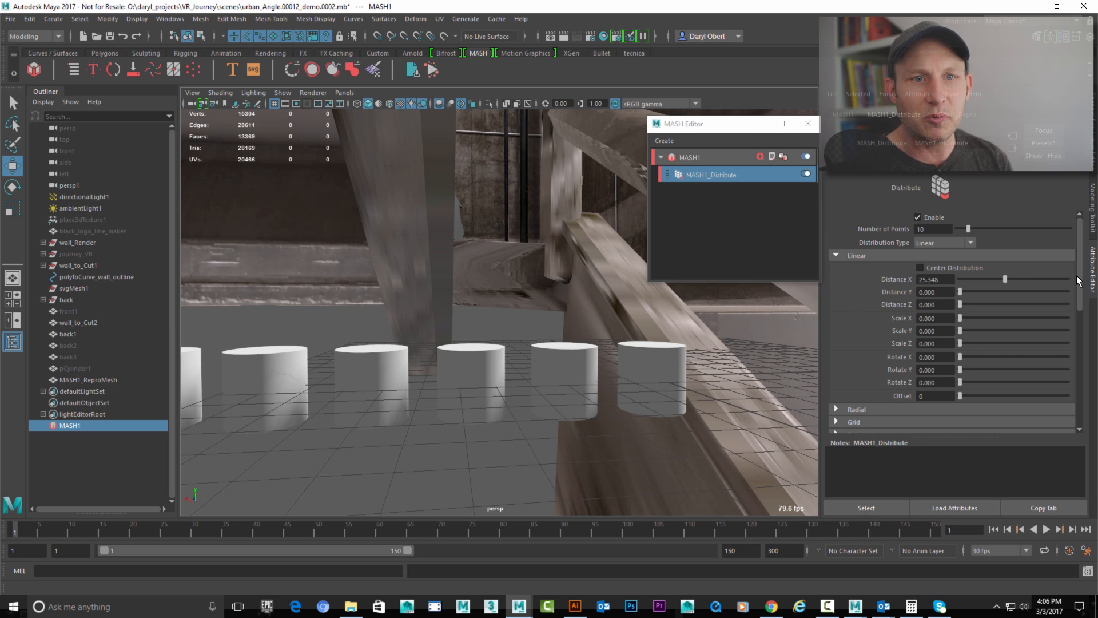
Step: Connect back1 as the Input Mesh in the Distribute node's Mesh settings
{"action": "scroll", "coordinate": [1081, 312], "scroll_direction": "down", "scroll_amount": 3}
{"action": "scroll", "coordinate": [1082, 312], "scroll_direction": "down", "scroll_amount": 3}
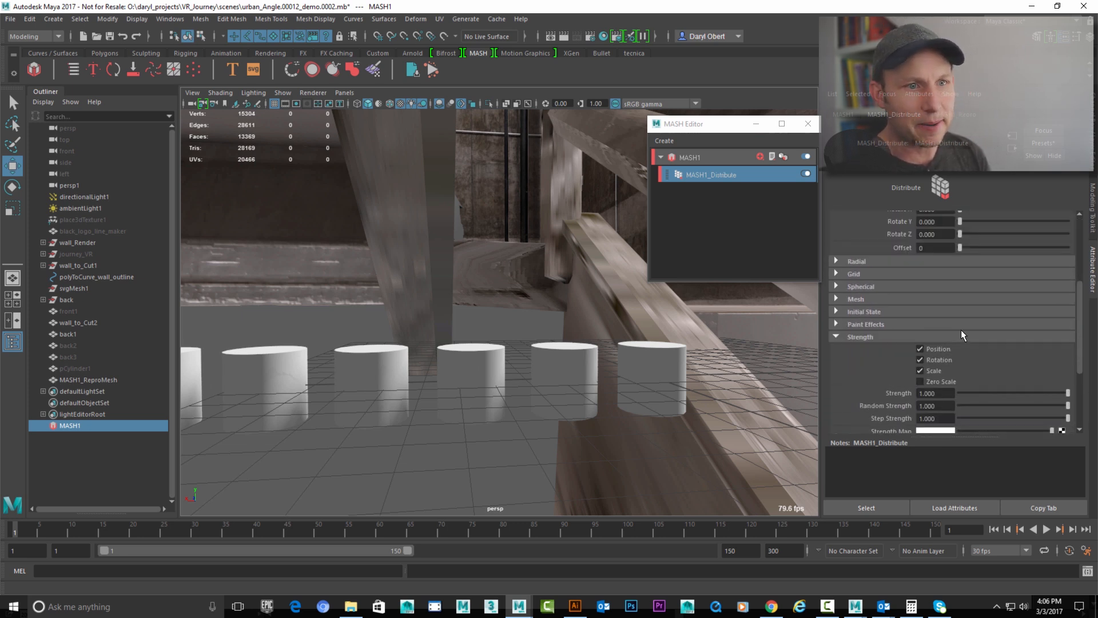
{"action": "left_click", "coordinate": [834, 299]}
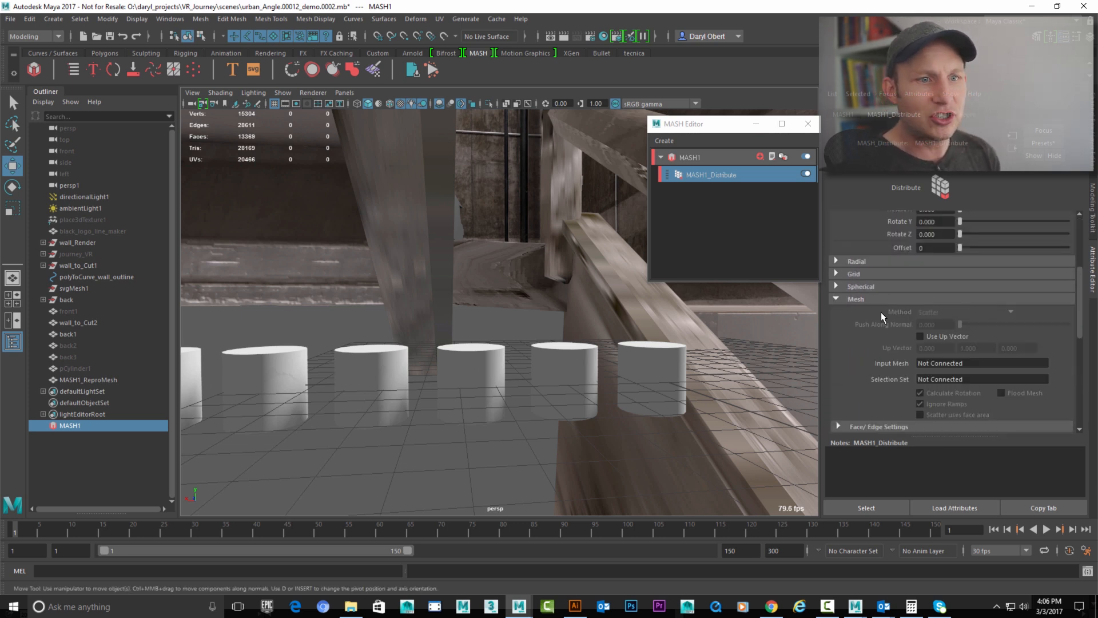
{"action": "middle_click_drag", "start_coordinate": [81, 338], "coordinate": [964, 364]}
{"action": "scroll", "coordinate": [463, 294], "scroll_direction": "up", "scroll_amount": 3}
{"action": "left_click_drag", "start_coordinate": [464, 293], "coordinate": [511, 315], "text": "alt"}
{"action": "left_click", "coordinate": [522, 210]}
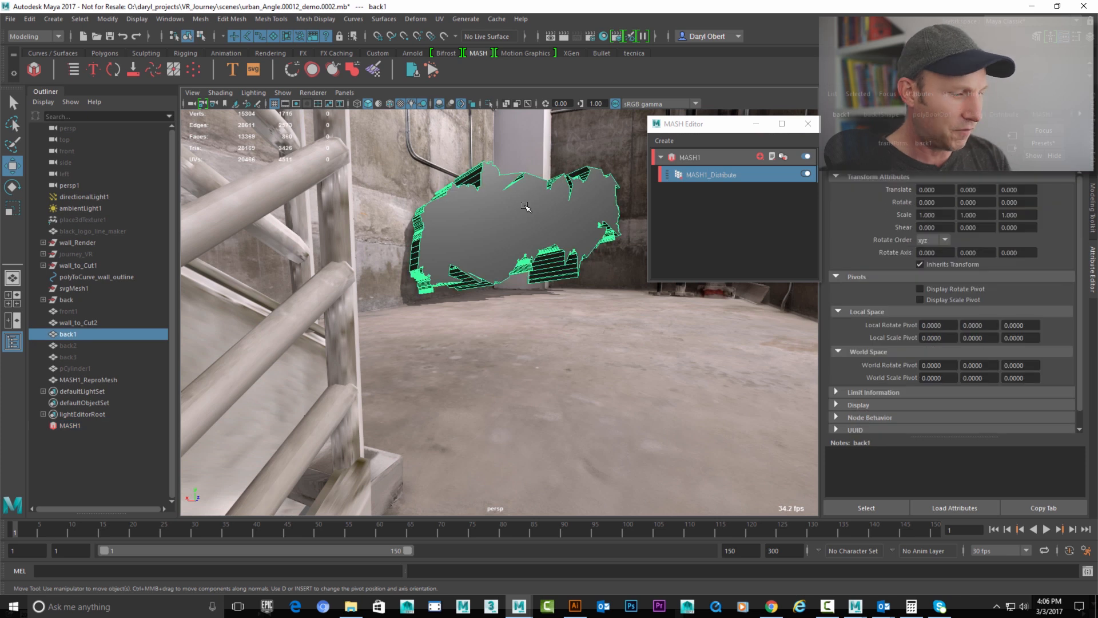
{"action": "key", "text": "f"}
{"action": "scroll", "coordinate": [521, 303], "scroll_direction": "up", "scroll_amount": 5}
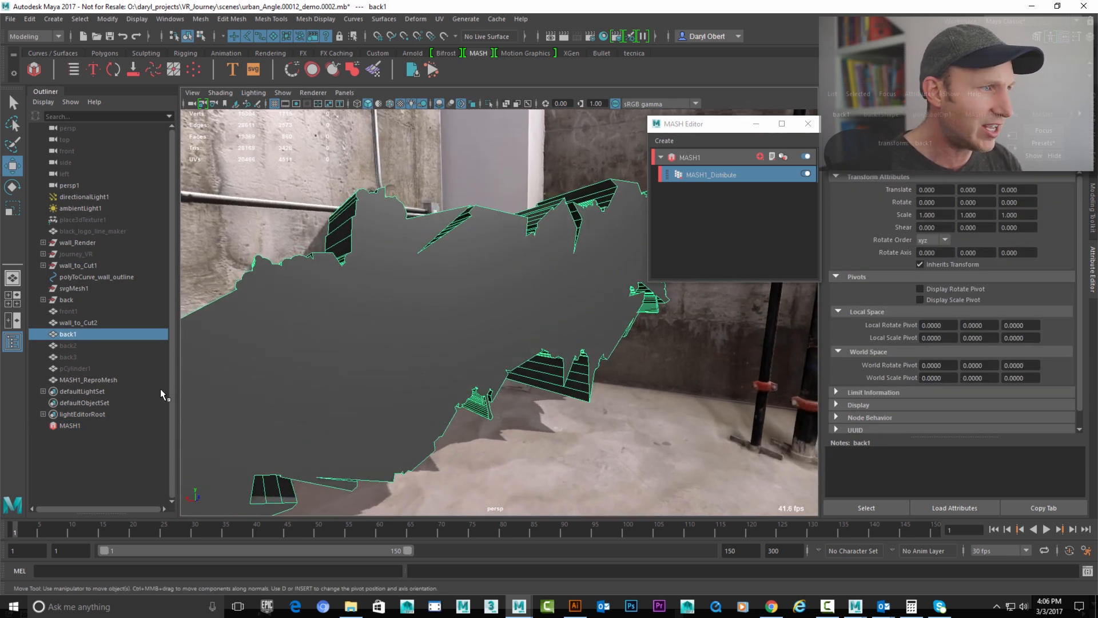
{"action": "left_click", "coordinate": [130, 468]}
{"action": "middle_click_drag", "start_coordinate": [68, 337], "coordinate": [715, 173]}
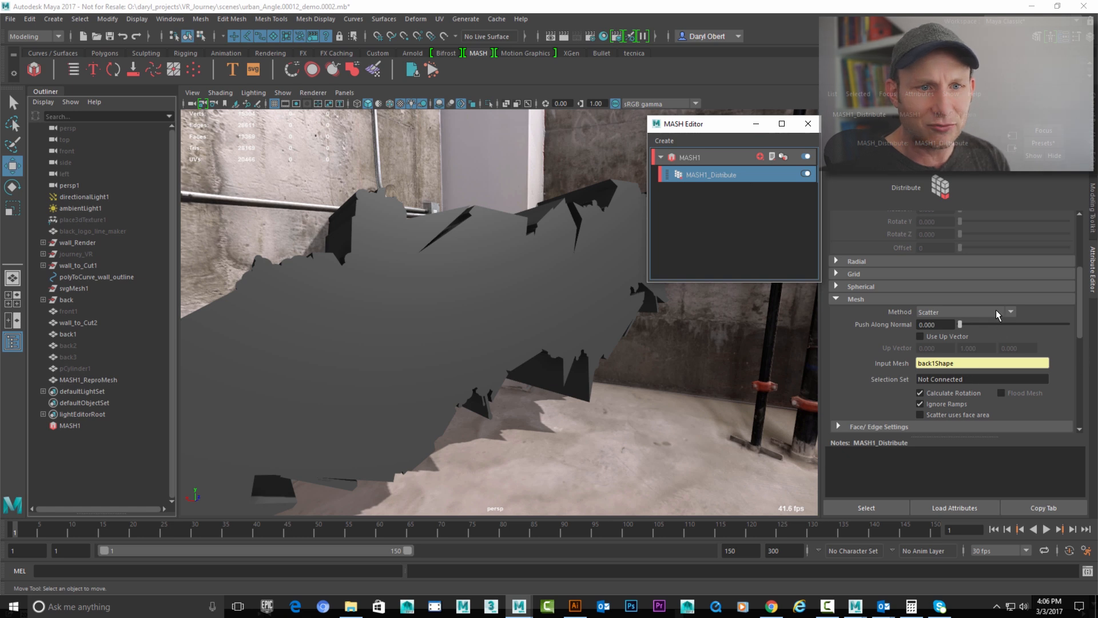
Step: Set the mesh distribution method to Edge and enable Flood Mesh so cylinders cover back1's edges
{"action": "left_click", "coordinate": [958, 313]}
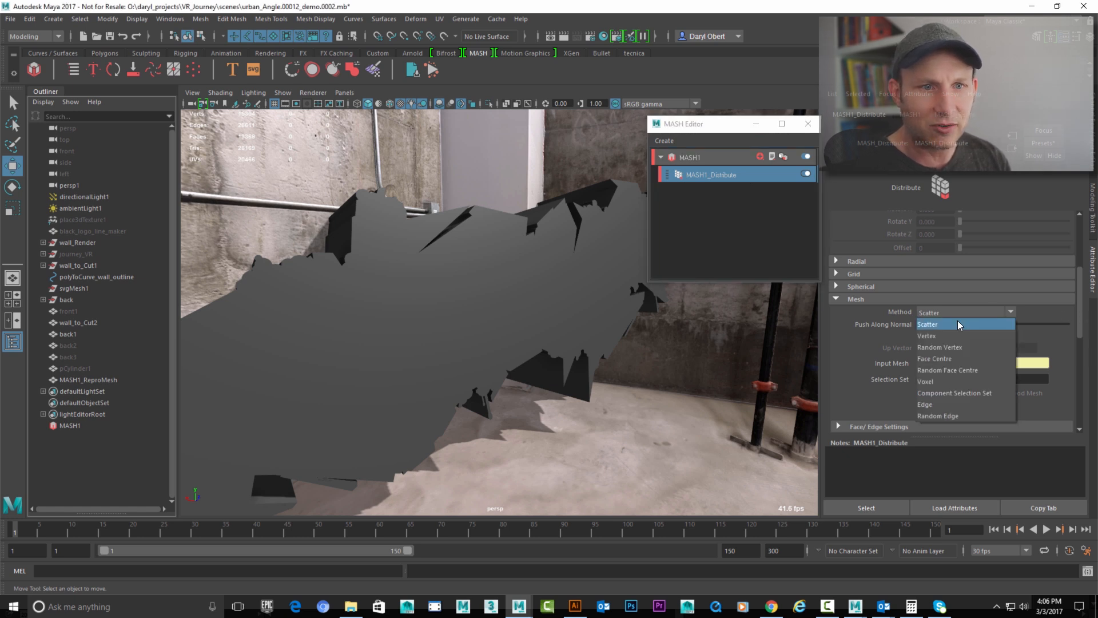
{"action": "left_click", "coordinate": [949, 405]}
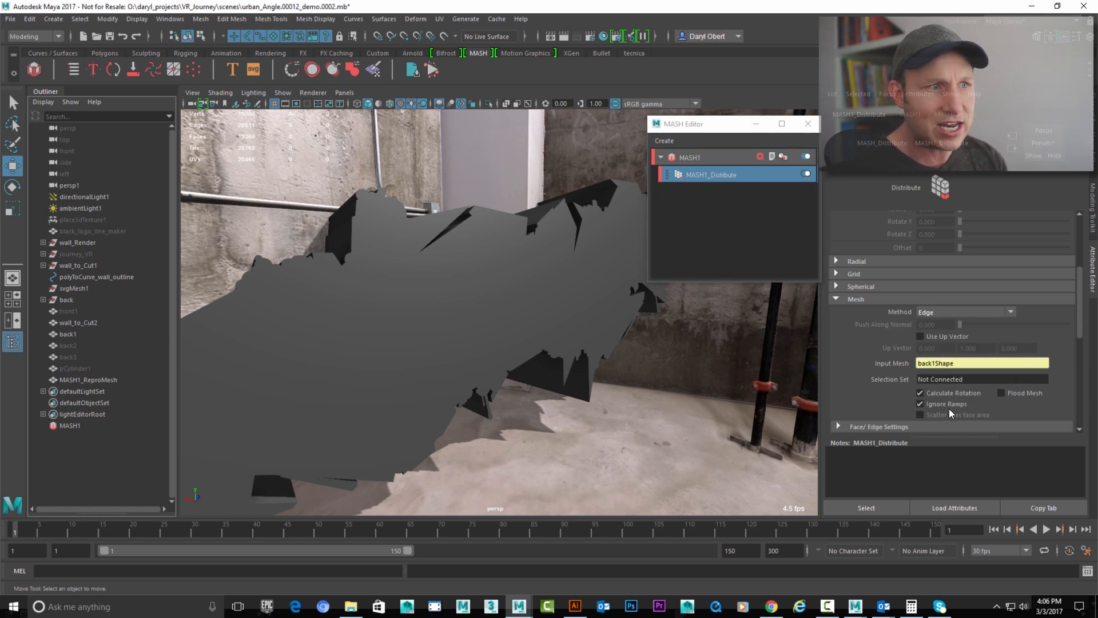
{"action": "left_click", "coordinate": [1001, 393]}
{"action": "mouse_move", "coordinate": [538, 312]}
{"action": "left_mouse_down", "text": "alt"}
{"action": "mouse_move", "coordinate": [570, 318]}
{"action": "mouse_move", "coordinate": [515, 302]}
{"action": "mouse_move", "coordinate": [537, 293]}
{"action": "left_mouse_up", "text": "alt"}
Step: Enable scaling in the Face/Edge Settings and inspect the cylinders along back1's cut sides
{"action": "scroll", "coordinate": [1023, 349], "scroll_direction": "down", "scroll_amount": 3}
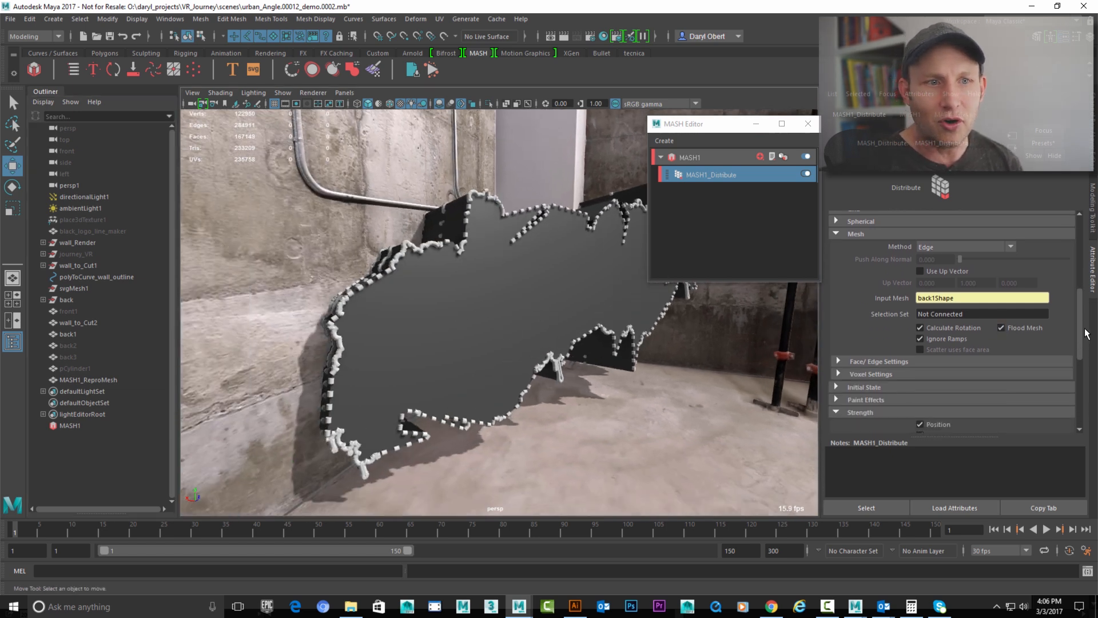
{"action": "left_click", "coordinate": [853, 338]}
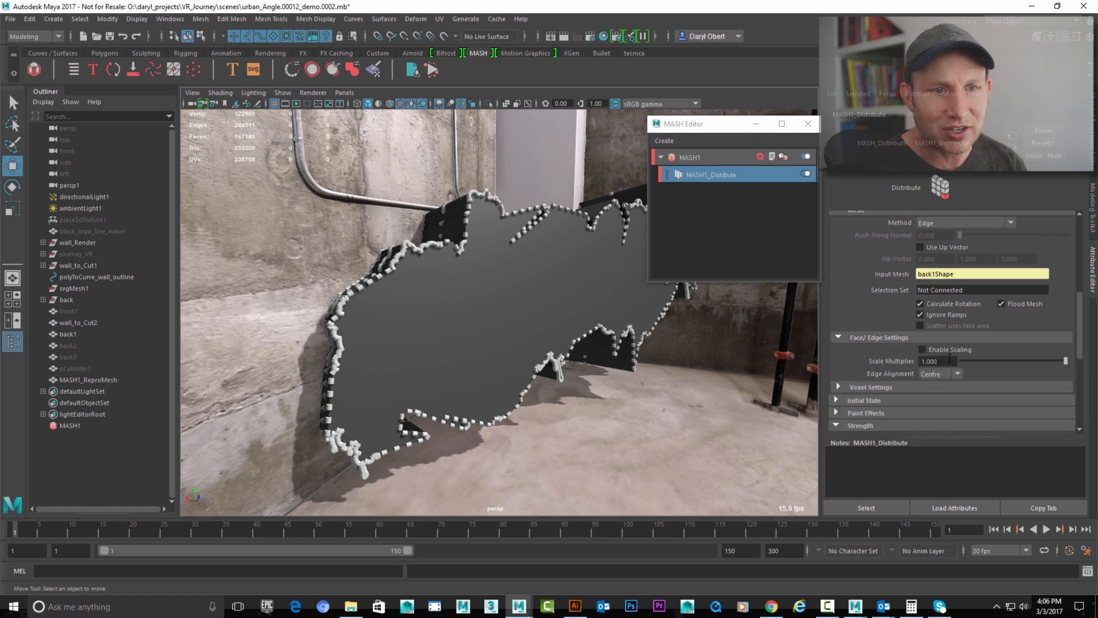
{"action": "left_click_drag", "start_coordinate": [483, 311], "coordinate": [589, 350], "text": "alt"}
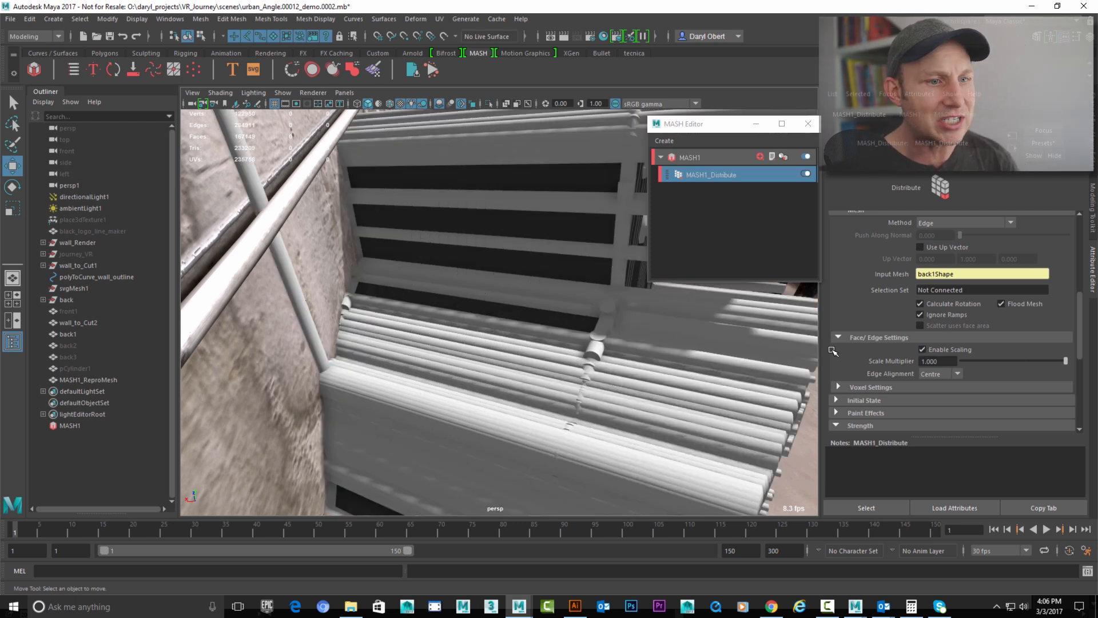
{"action": "left_click_drag", "start_coordinate": [609, 351], "coordinate": [544, 340], "text": "alt"}
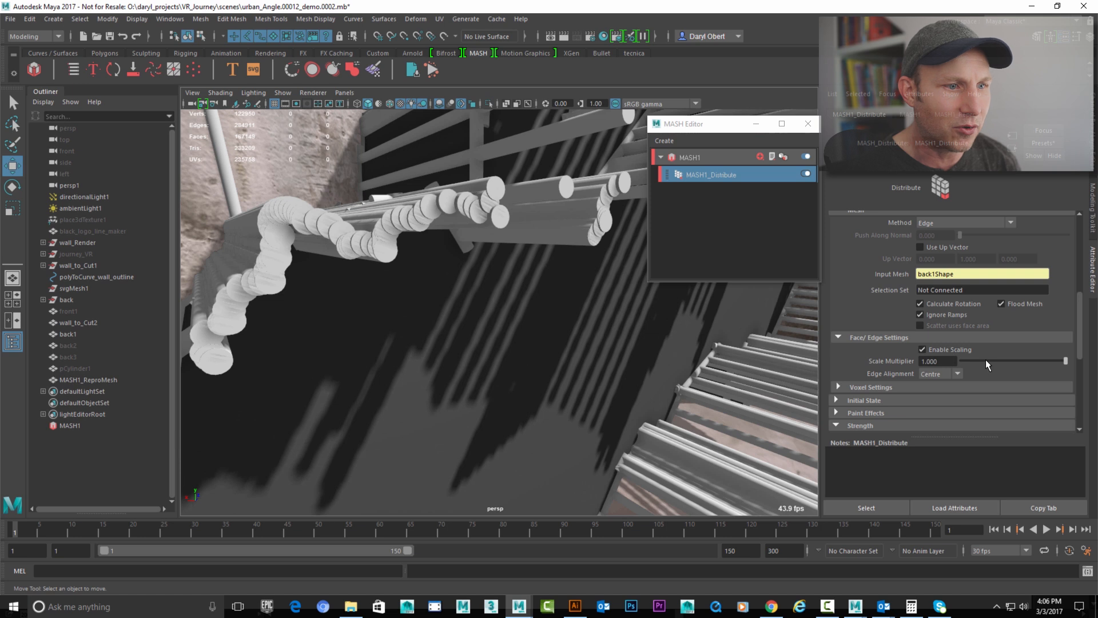
Step: Reduce the edge Scale Multiplier to about 0.508 and further to 0.207, checking the cylinders up close
{"action": "left_click_drag", "start_coordinate": [1055, 365], "coordinate": [1014, 367]}
{"action": "left_click_drag", "start_coordinate": [431, 368], "coordinate": [567, 341], "text": "alt"}
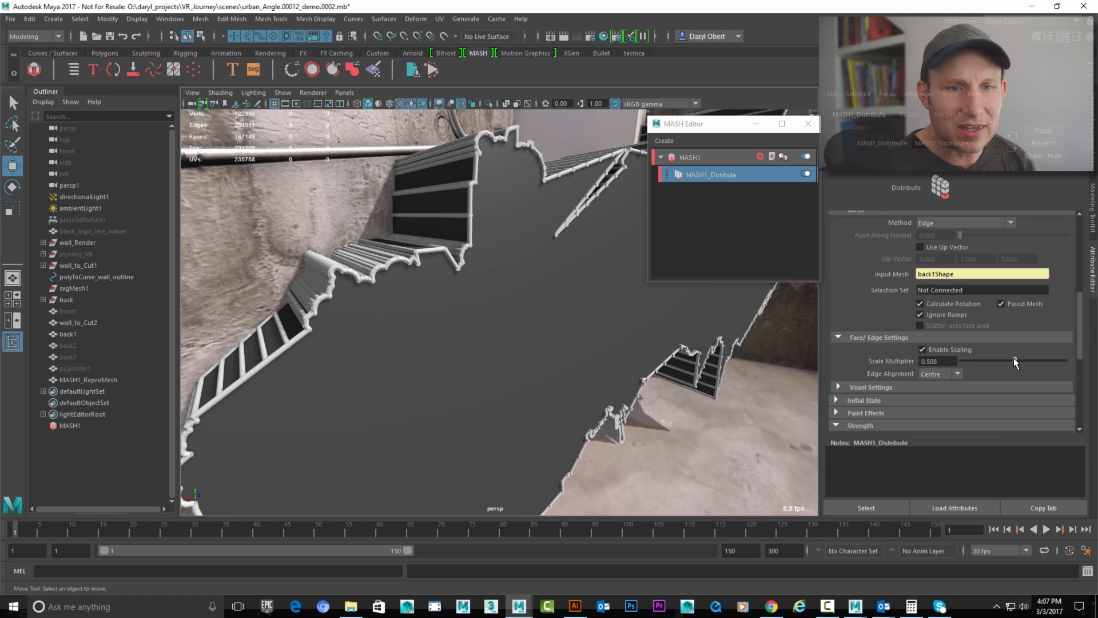
{"action": "left_click_drag", "start_coordinate": [1016, 365], "coordinate": [984, 369]}
{"action": "left_click_drag", "start_coordinate": [549, 372], "coordinate": [812, 357], "text": "alt"}
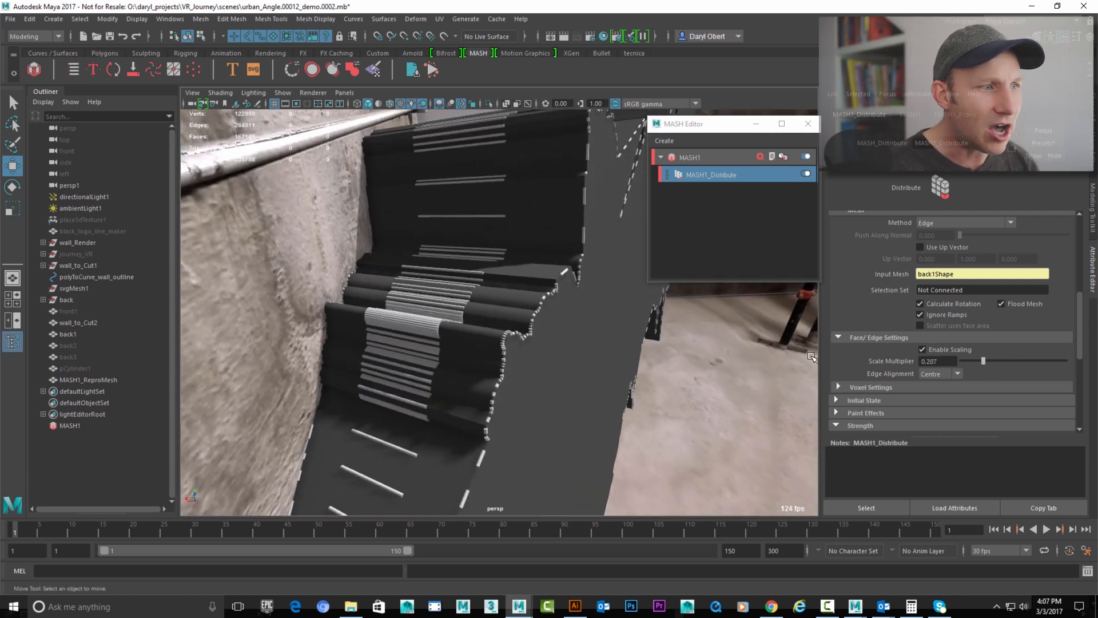
Step: Try the Start and End edge alignments, settle on Start and set the Scale Multiplier to about 0.447
{"action": "left_click", "coordinate": [929, 375]}
{"action": "left_click", "coordinate": [939, 399]}
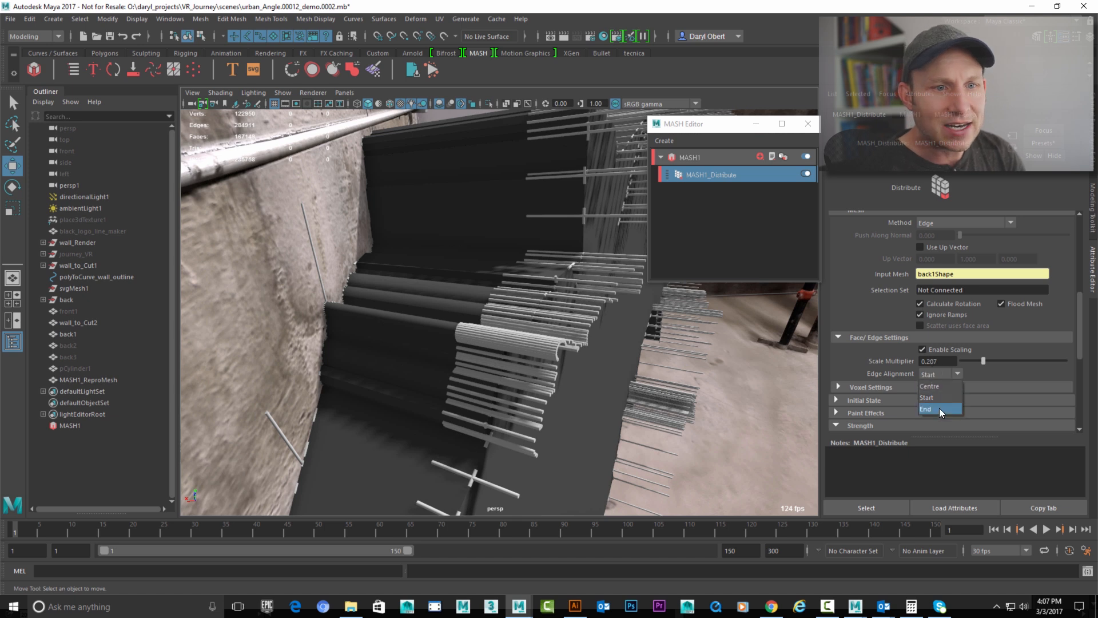
{"action": "left_click", "coordinate": [940, 409]}
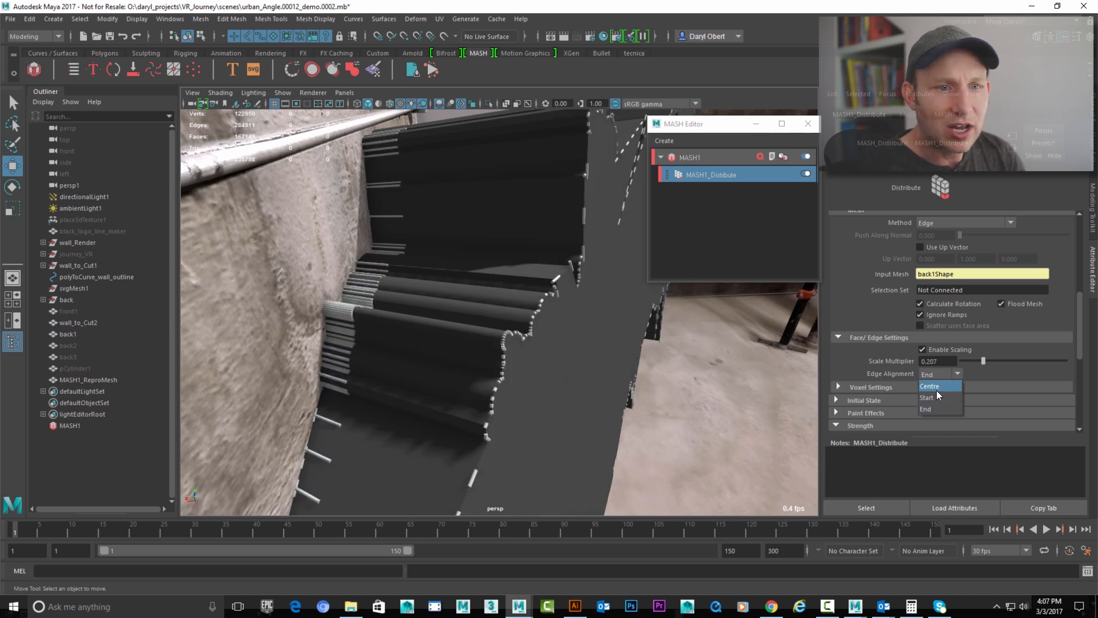
{"action": "left_click", "coordinate": [938, 398]}
{"action": "left_click_drag", "start_coordinate": [981, 360], "coordinate": [1007, 361]}
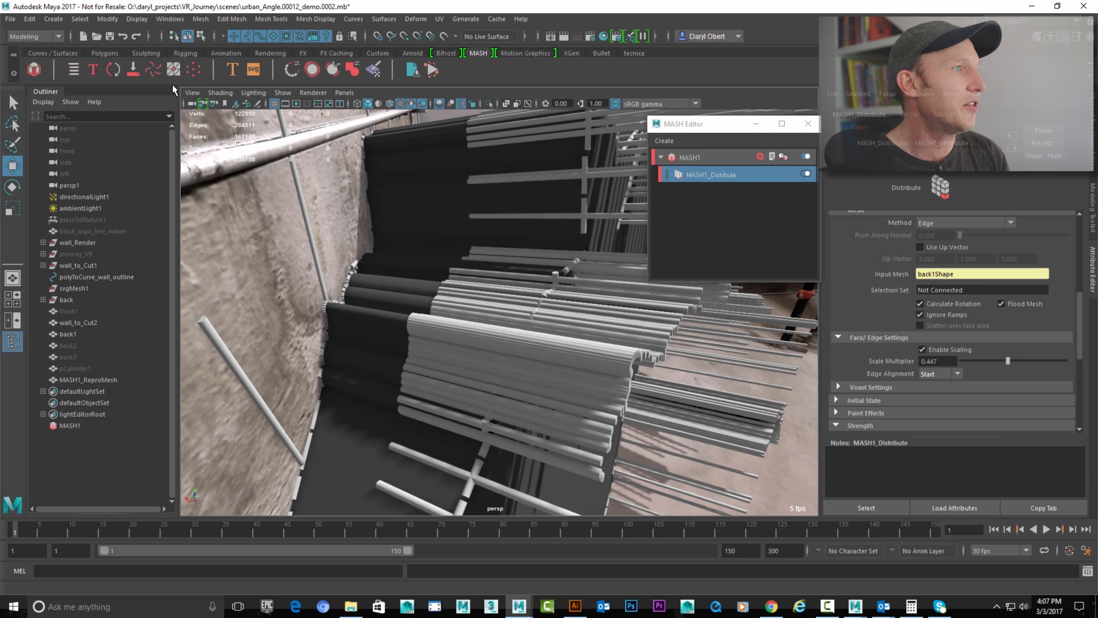
Step: Create a second polygon cylinder while keeping the MASH network in place
{"action": "left_click", "coordinate": [105, 53]}
{"action": "left_click", "coordinate": [74, 68]}
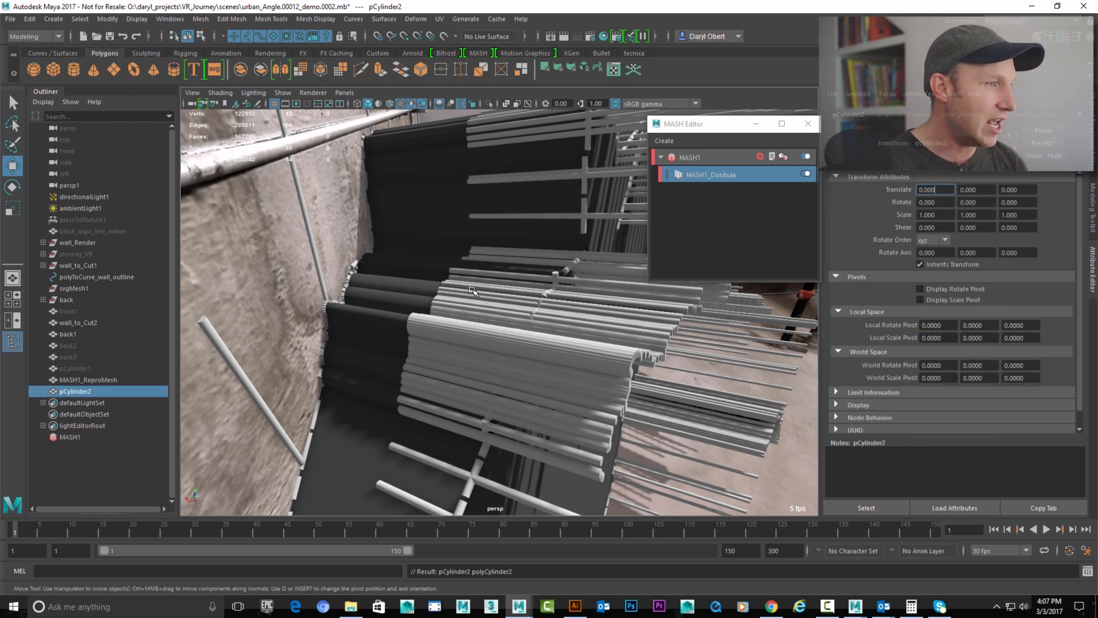
Step: Frame the new cylinder in the side view and raise it 1 unit in Y, snapped to the grid
{"action": "key", "text": "f"}
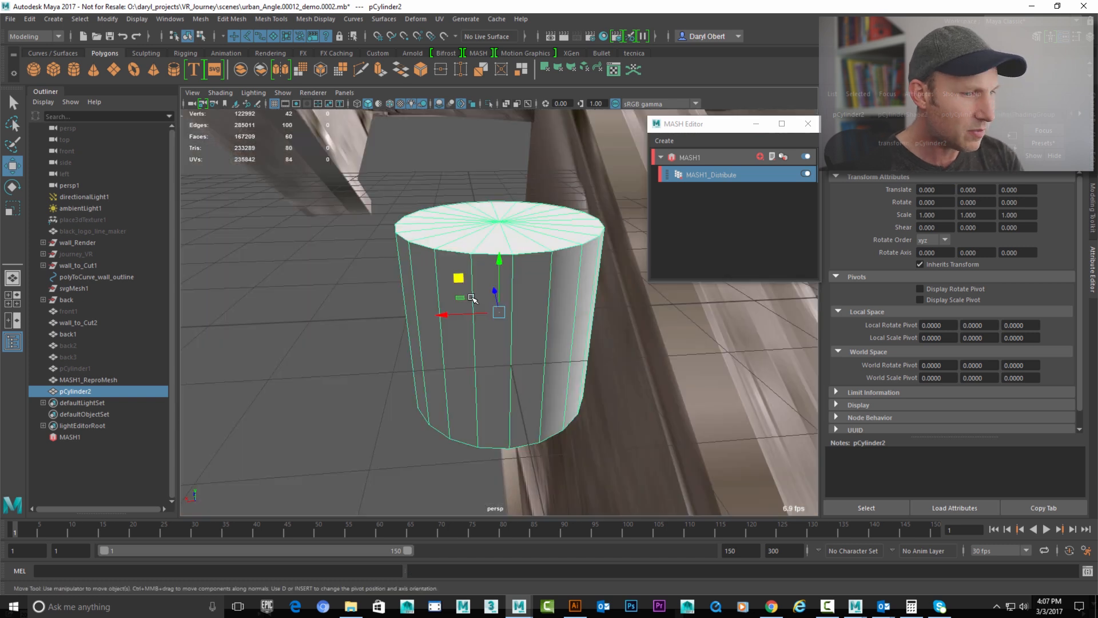
{"action": "left_click_drag", "start_coordinate": [472, 297], "coordinate": [563, 293], "text": "alt"}
{"action": "key", "text": "space"}
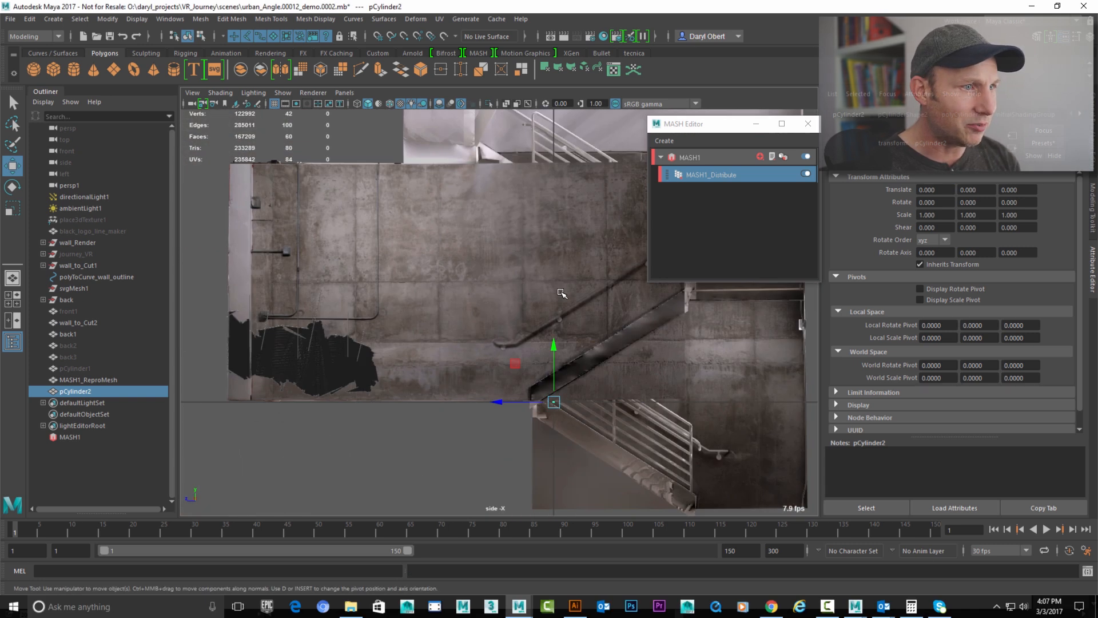
{"action": "key", "text": "f"}
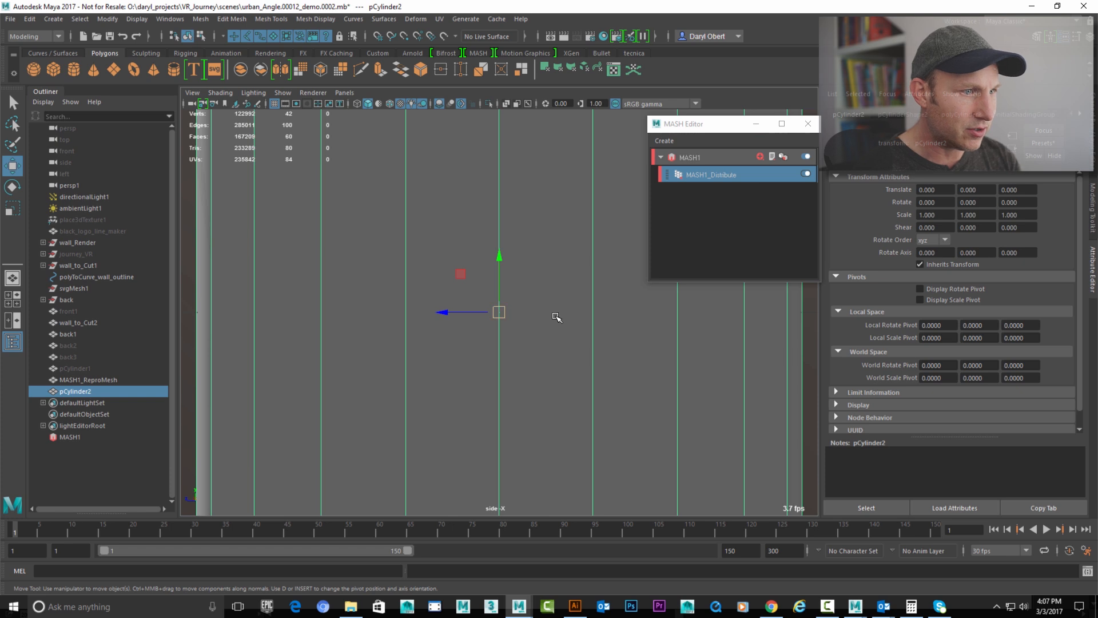
{"action": "scroll", "coordinate": [527, 319], "scroll_direction": "down", "scroll_amount": 5}
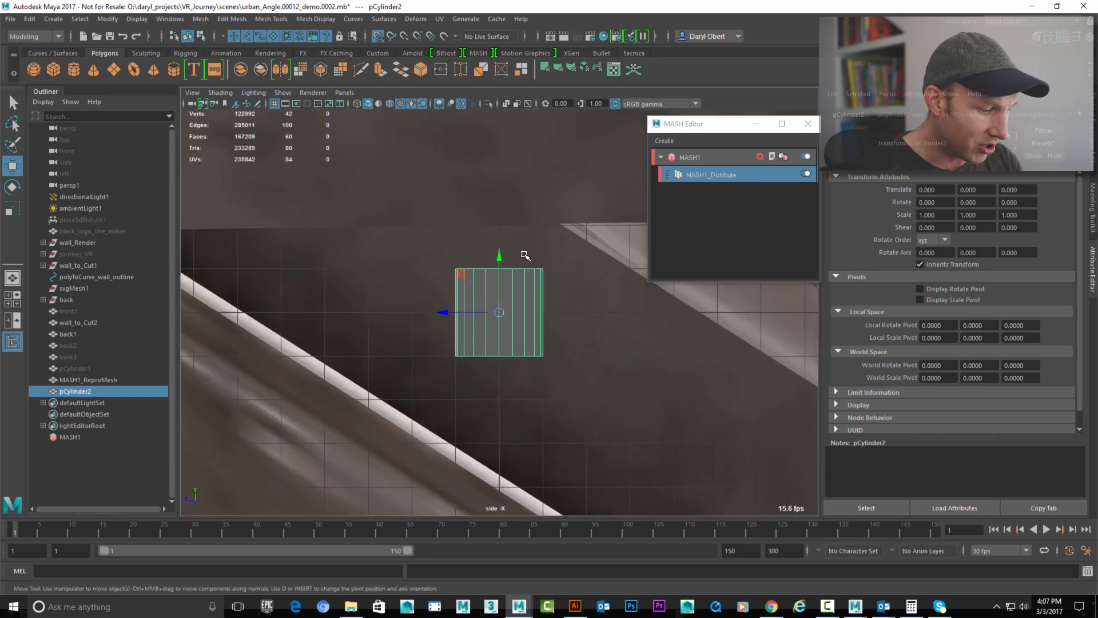
{"action": "mouse_move", "coordinate": [501, 259]}
{"action": "left_mouse_down"}
{"action": "mouse_move", "coordinate": [498, 238]}
{"action": "mouse_move", "coordinate": [499, 262]}
{"action": "left_mouse_up"}
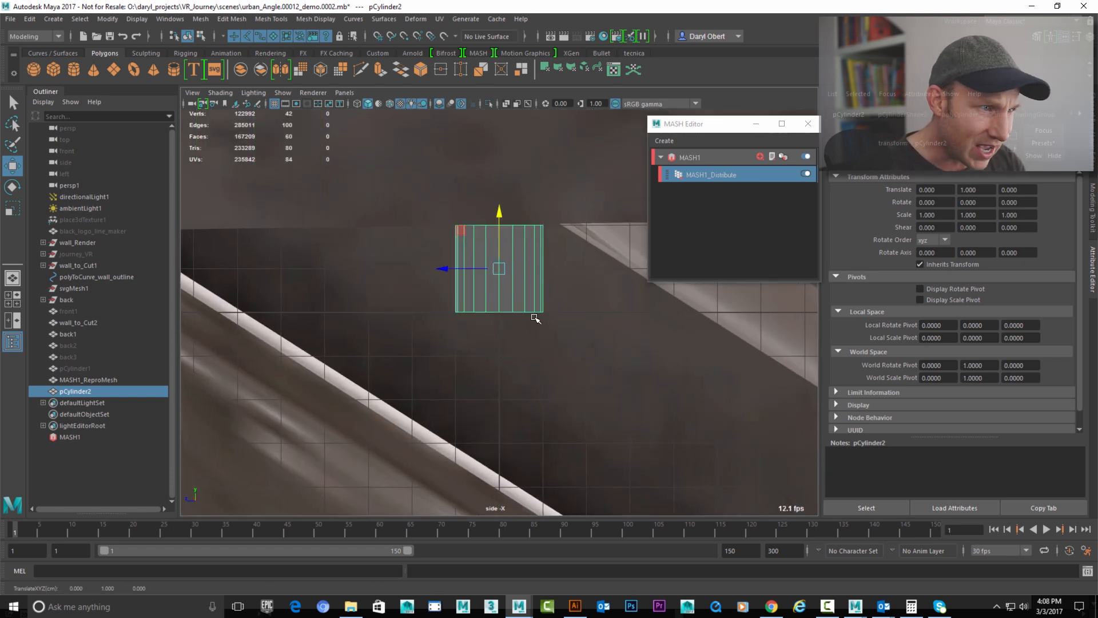
Step: Snap the new cylinder's pivot down to the grid at the centre of its base
{"action": "key", "text": "d"}
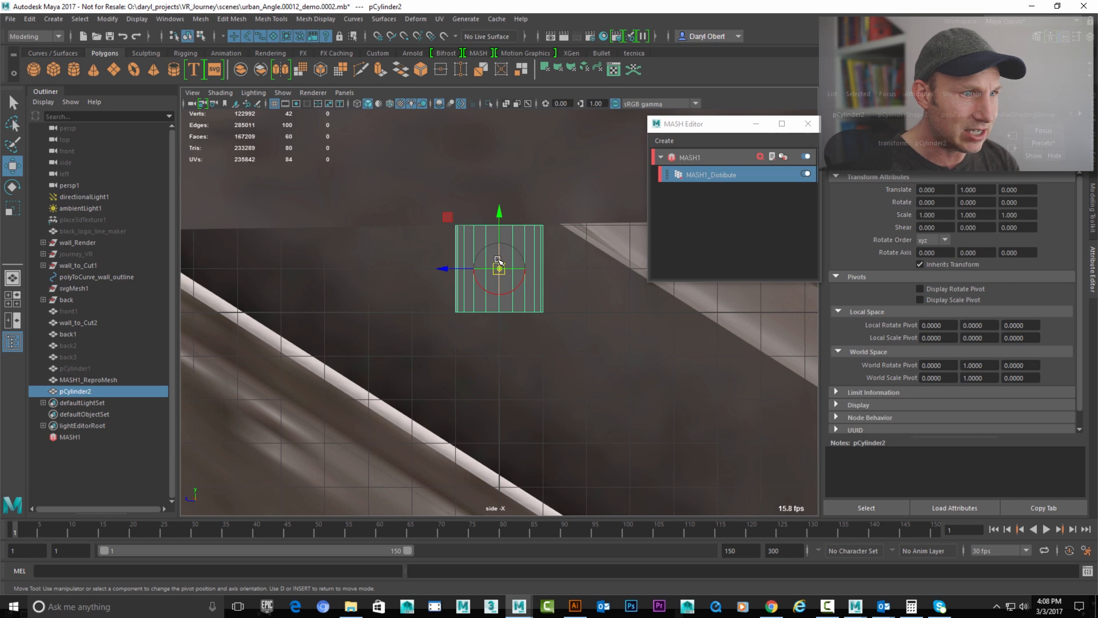
{"action": "key", "text": "x"}
{"action": "left_click_drag", "start_coordinate": [499, 213], "coordinate": [499, 213]}
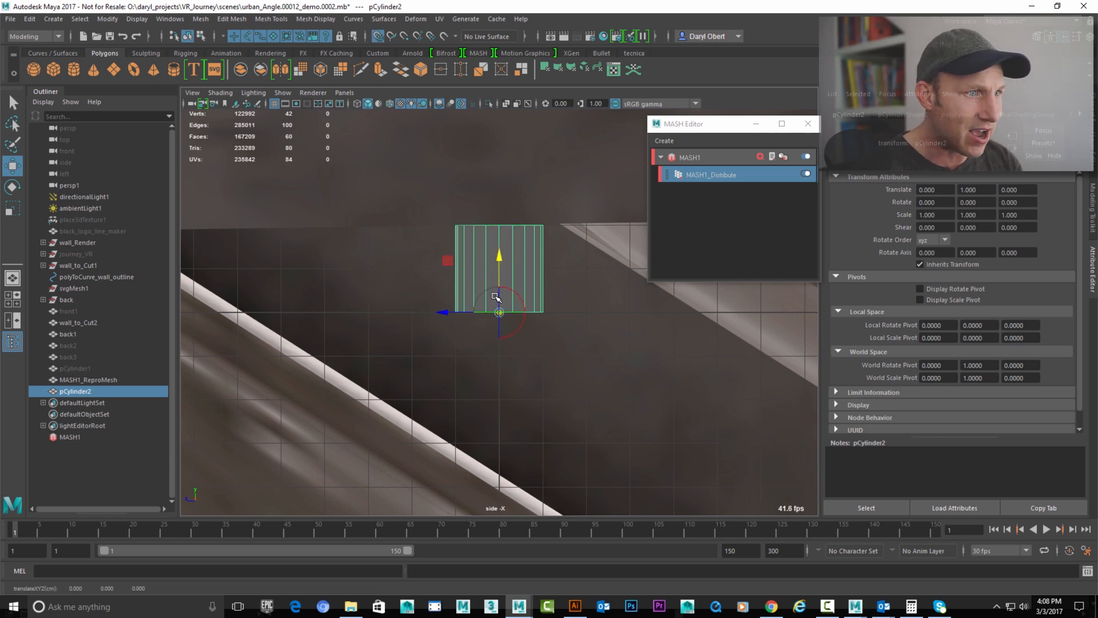
{"action": "right_click", "coordinate": [510, 264]}
{"action": "right_click_drag", "start_coordinate": [533, 255], "coordinate": [504, 271]}
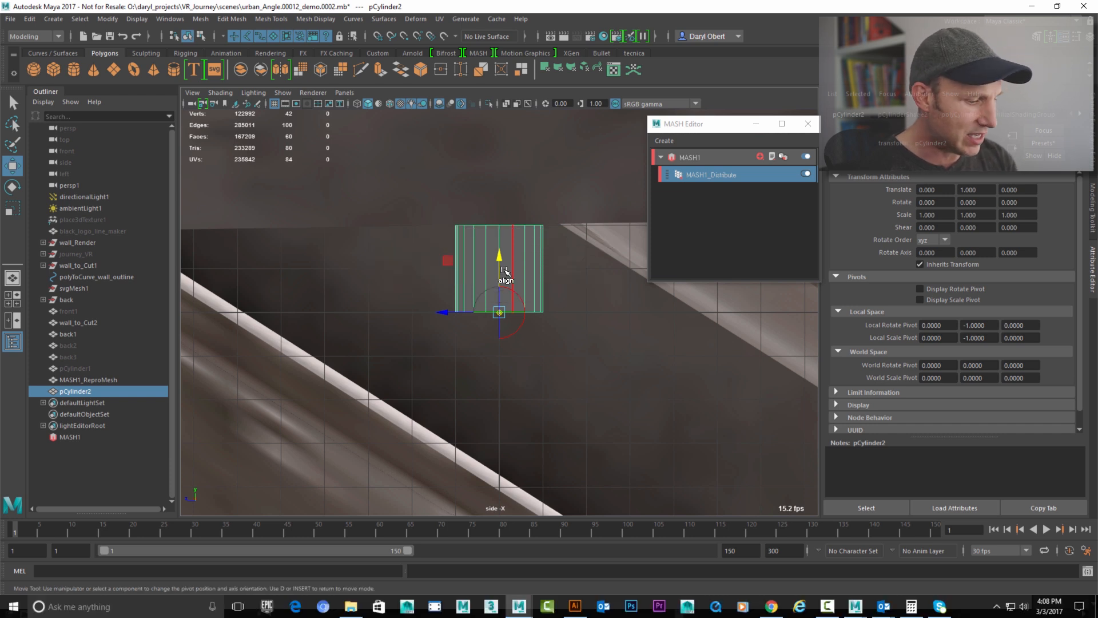
{"action": "key", "text": "d"}
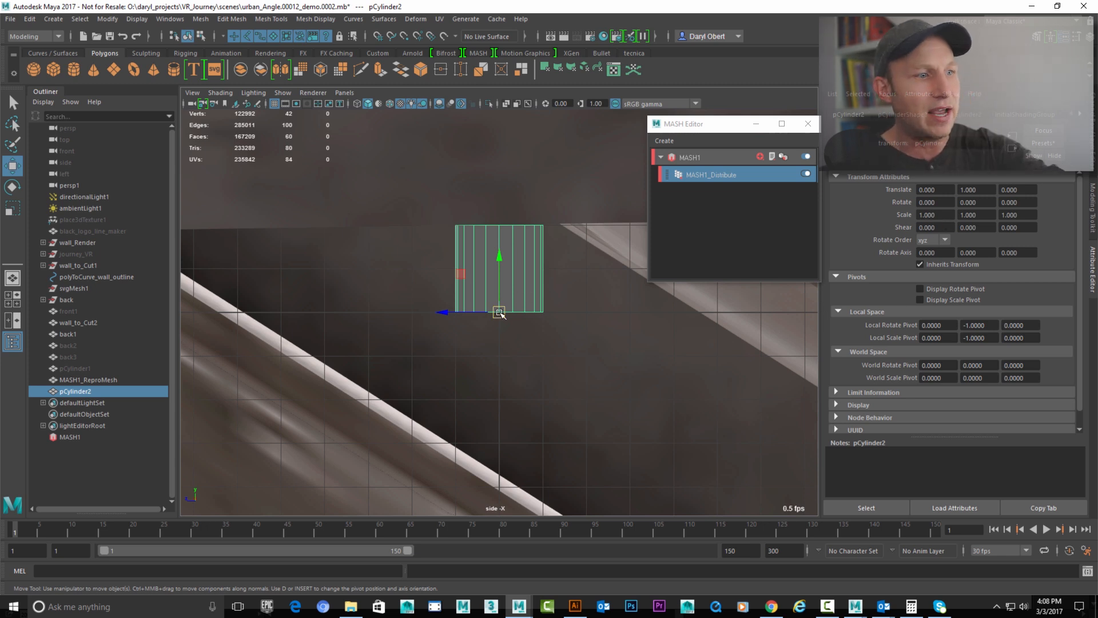
Step: Try moving the cylinder upward from its base pivot, and undo the move
{"action": "left_click", "coordinate": [500, 257]}
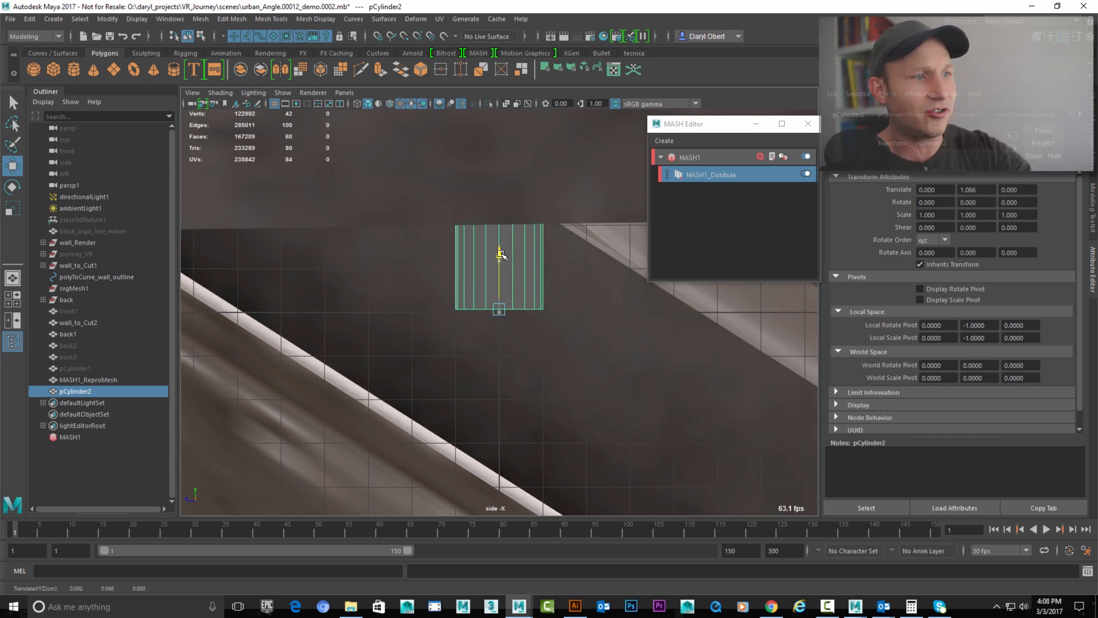
{"action": "left_click_drag", "start_coordinate": [500, 254], "coordinate": [501, 252]}
{"action": "key", "text": "ctrl+z"}
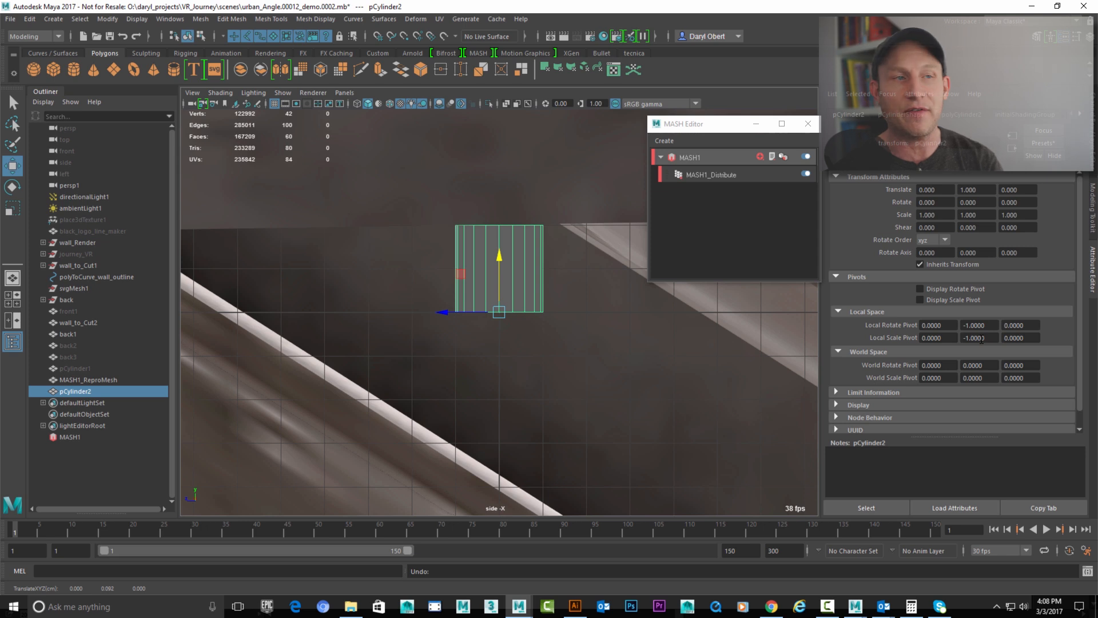
Step: Bake the cylinder's pivot into its transforms and return to the perspective view of the graffiti
{"action": "left_click", "coordinate": [109, 19]}
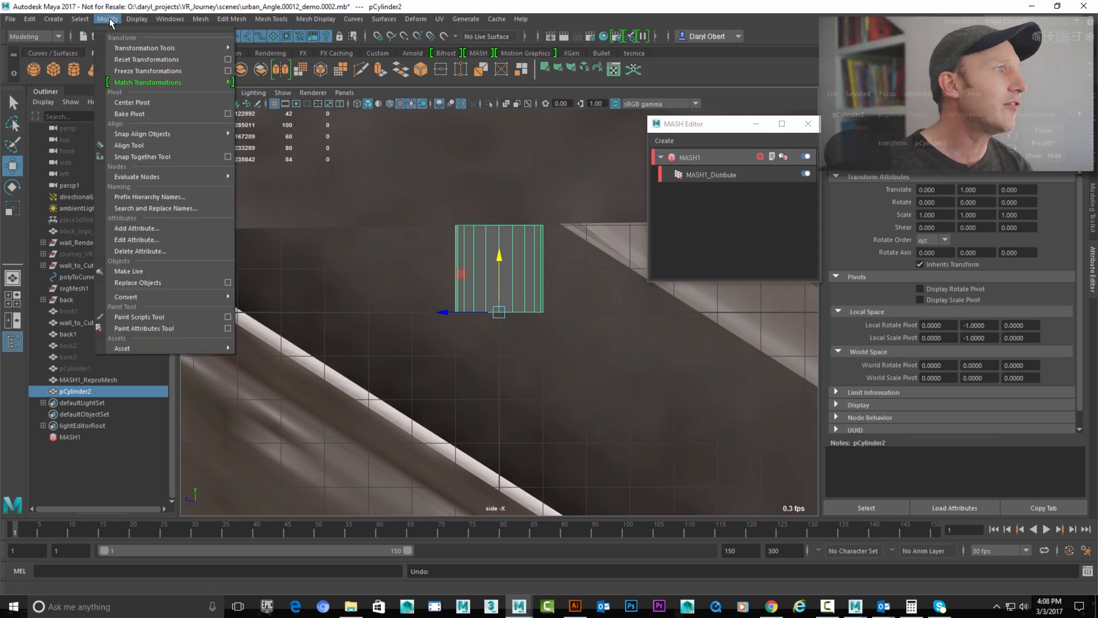
{"action": "left_click", "coordinate": [129, 114]}
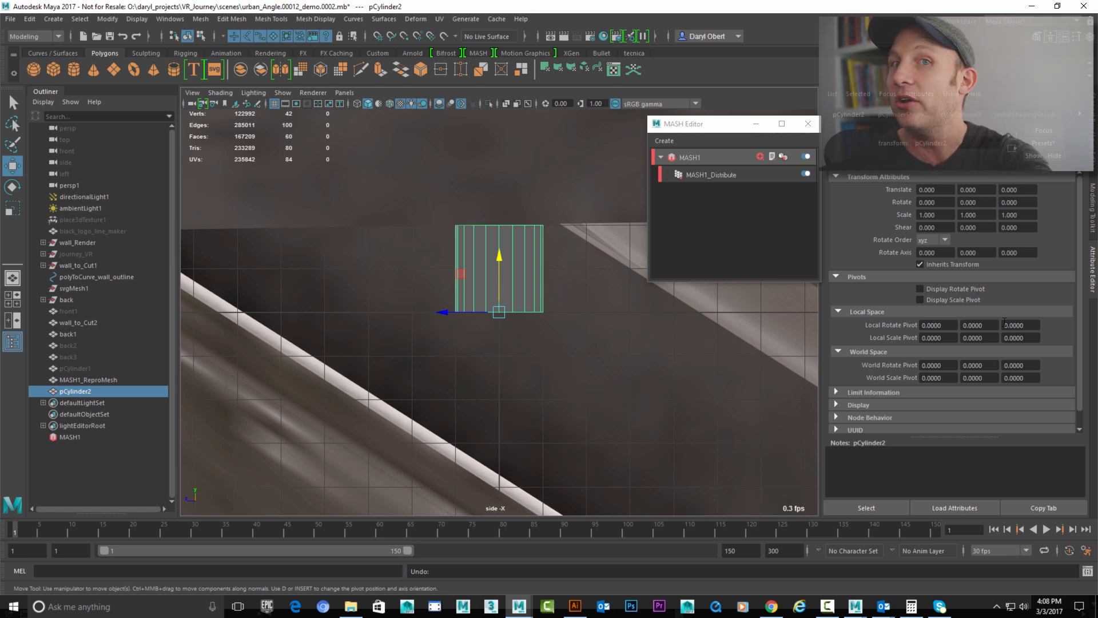
{"action": "key", "text": "space"}
{"action": "left_click_drag", "start_coordinate": [539, 298], "coordinate": [520, 263]}
{"action": "right_click_drag", "start_coordinate": [520, 263], "coordinate": [498, 189], "text": "alt"}
{"action": "middle_click_drag", "start_coordinate": [497, 189], "coordinate": [468, 309], "text": "alt"}
{"action": "left_click_drag", "start_coordinate": [469, 309], "coordinate": [510, 294], "text": "alt"}
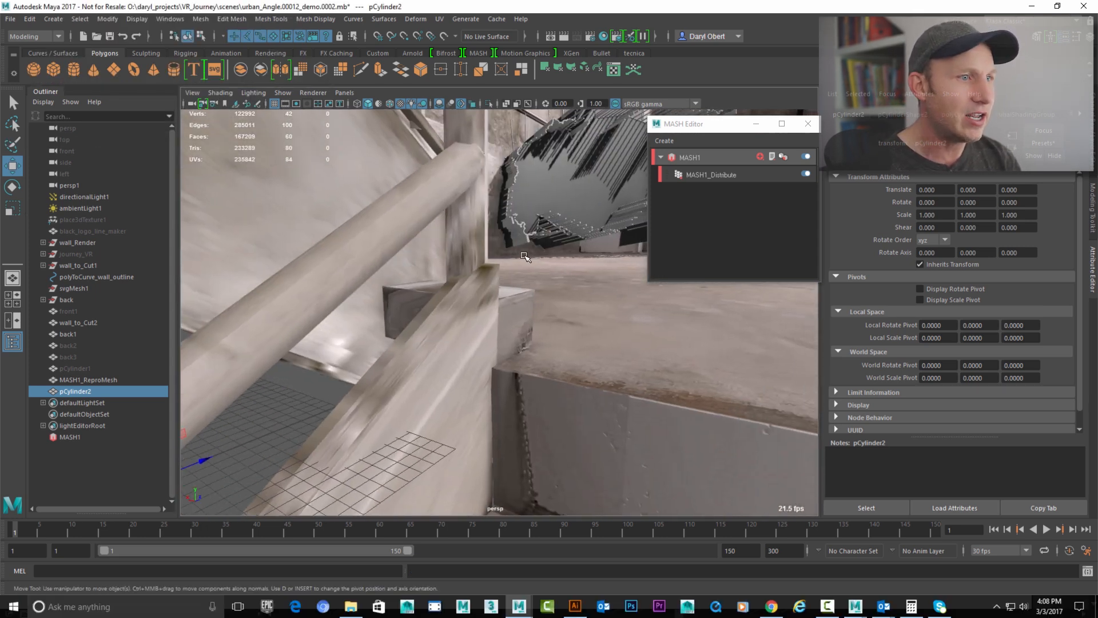
Step: Look up the Repro settings of the MASH mesh and rename the second cylinder as line
{"action": "left_click", "coordinate": [88, 380]}
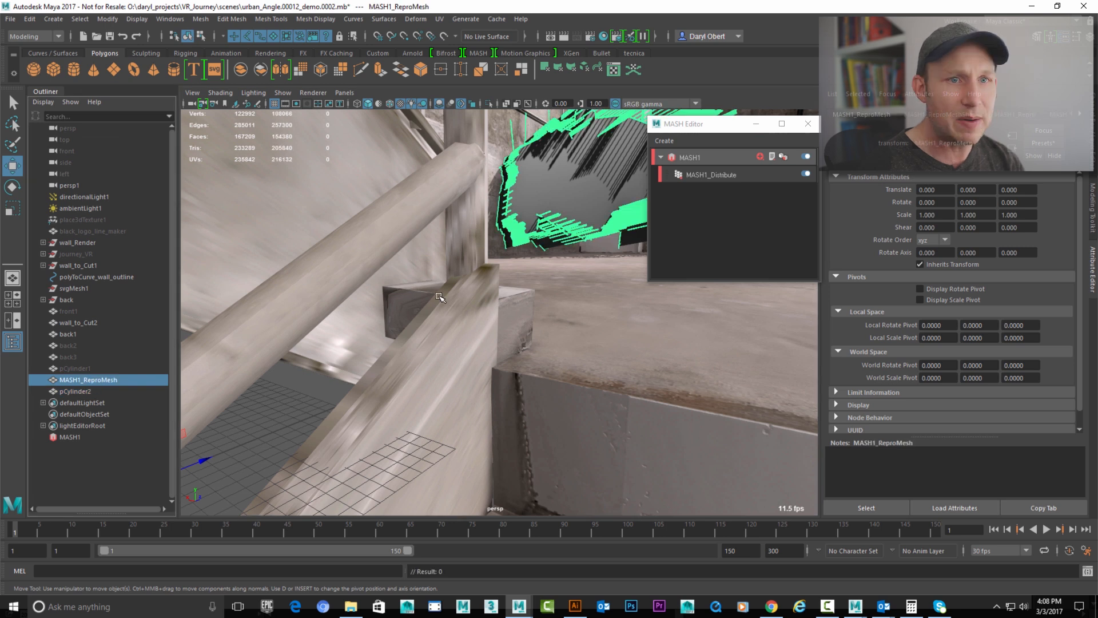
{"action": "left_click", "coordinate": [708, 175]}
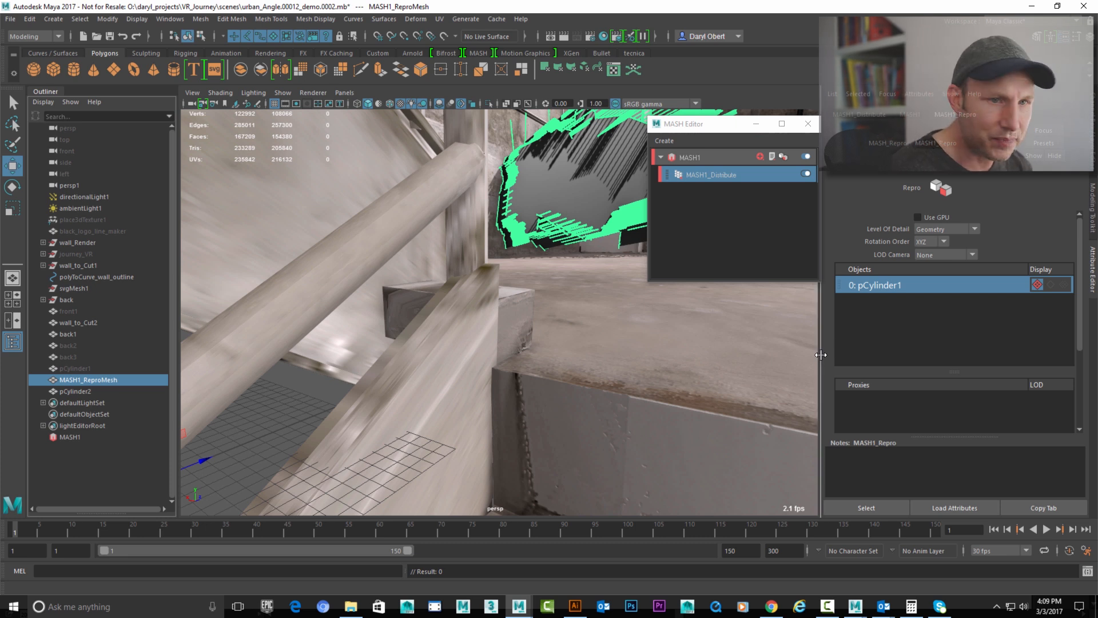
{"action": "left_click", "coordinate": [80, 391]}
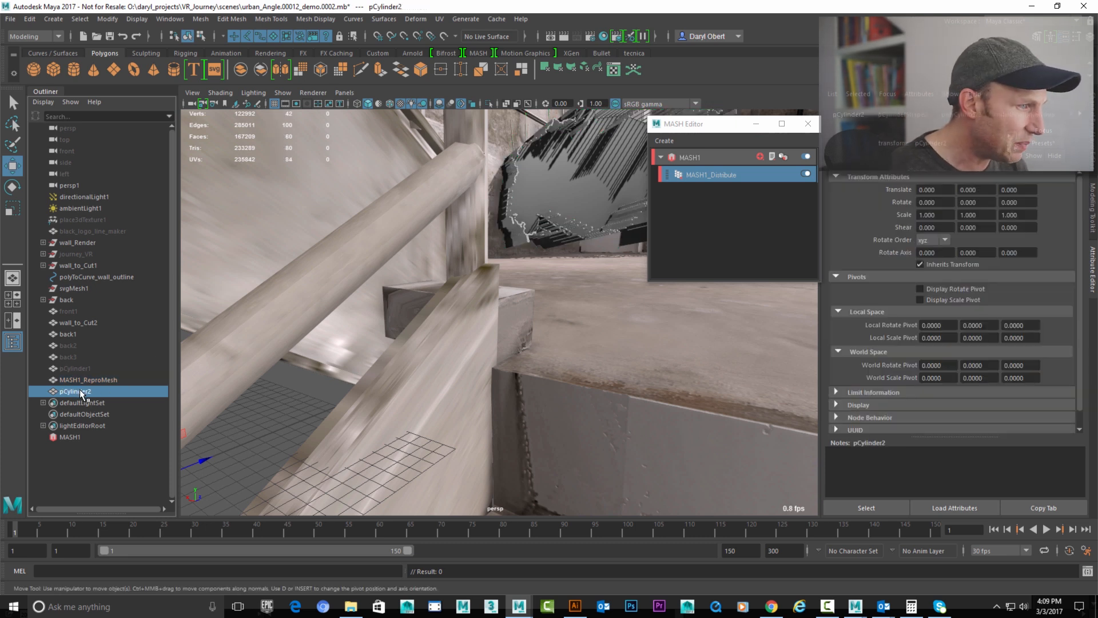
{"action": "double_click", "coordinate": [97, 392]}
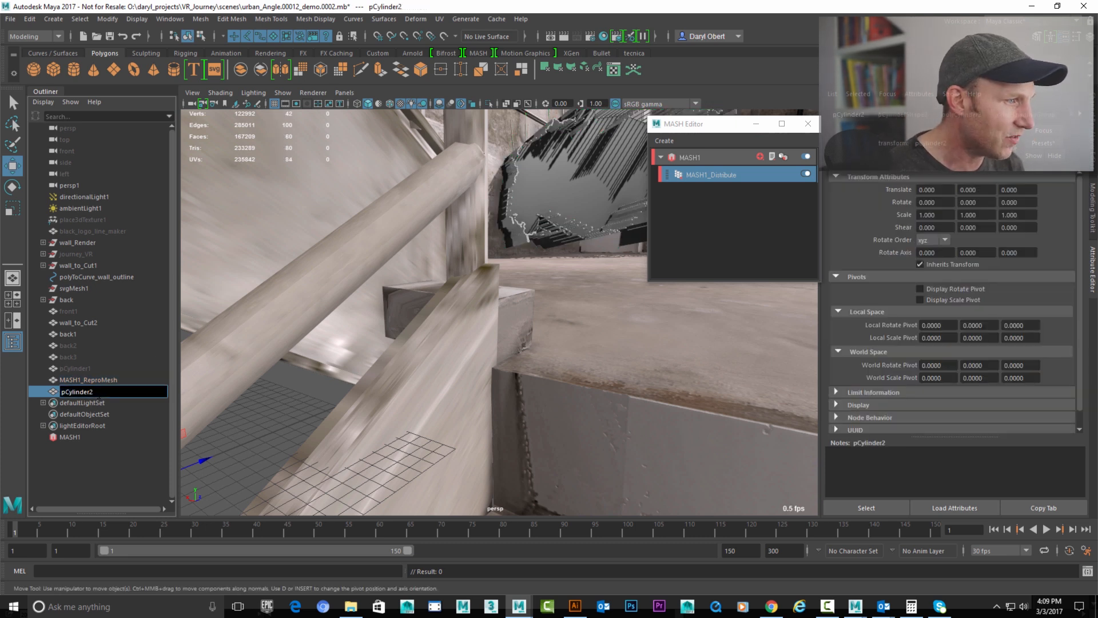
{"action": "key", "text": "BackSpace"}
{"action": "key", "text": "BackSpace"}
{"action": "key", "text": "BackSpace"}
{"action": "key", "text": "BackSpace"}
{"action": "type", "text": "lin"}
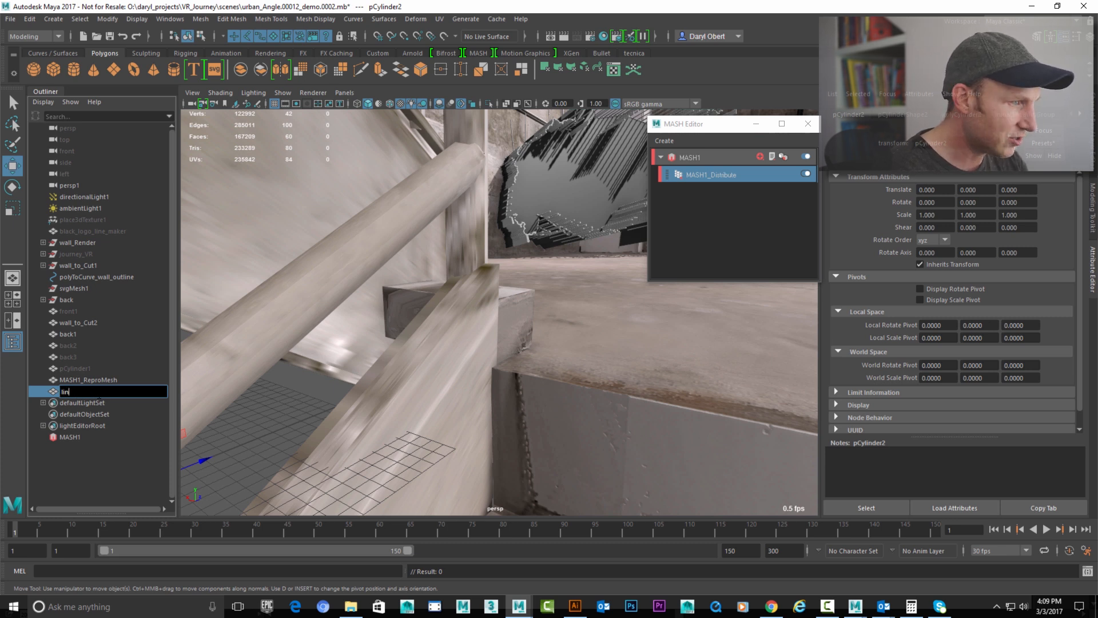
{"action": "type", "text": "e"}
{"action": "key", "text": "Return"}
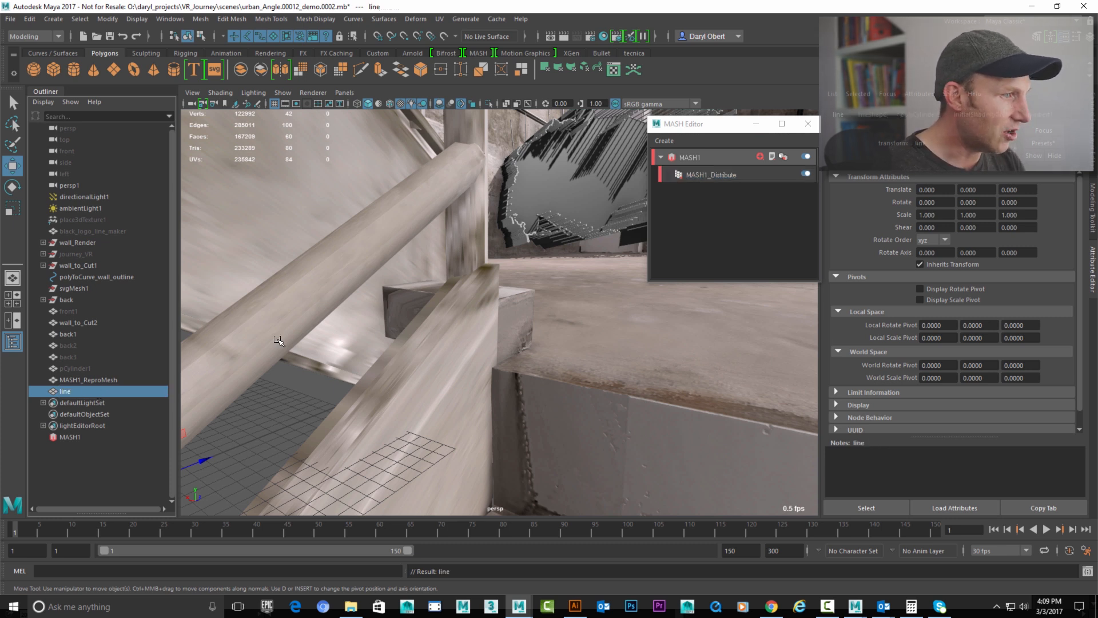
Step: Replace pCylinder1 with line in the MASH1_Repro object list
{"action": "left_click", "coordinate": [732, 175]}
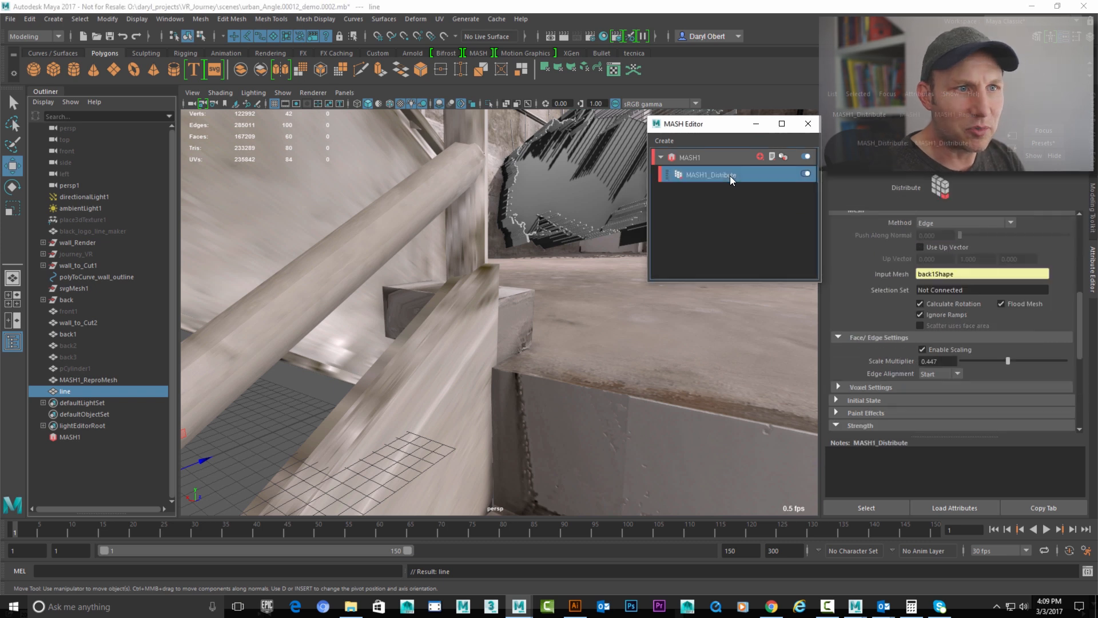
{"action": "left_click", "coordinate": [959, 115]}
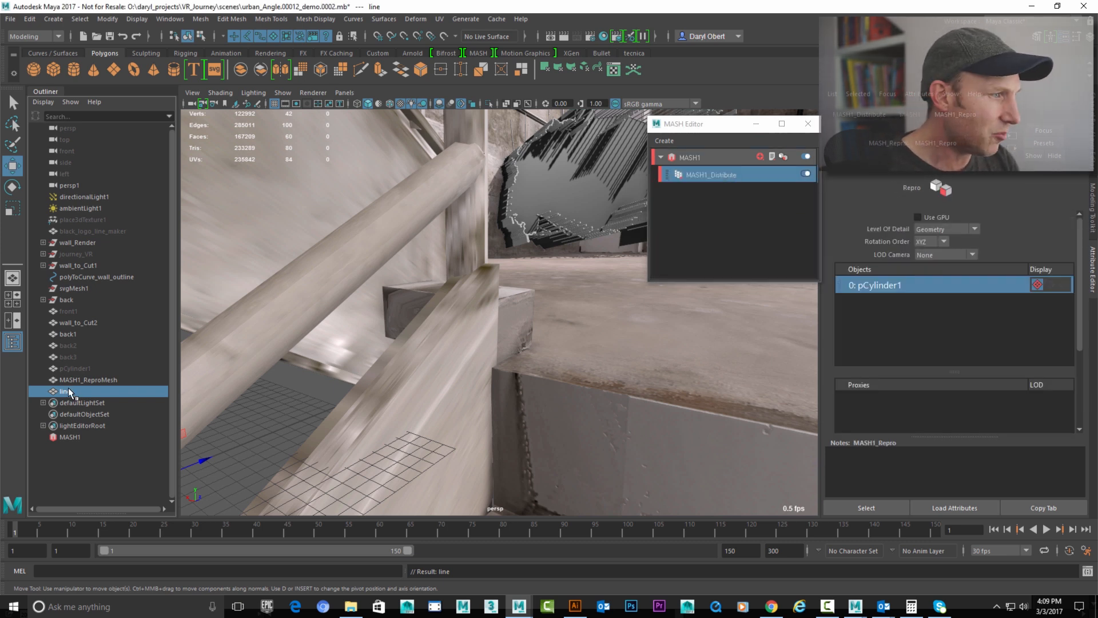
{"action": "left_click_drag", "start_coordinate": [914, 328], "coordinate": [914, 327]}
{"action": "left_click", "coordinate": [891, 286]}
{"action": "right_click", "coordinate": [892, 286]}
{"action": "left_click", "coordinate": [927, 281]}
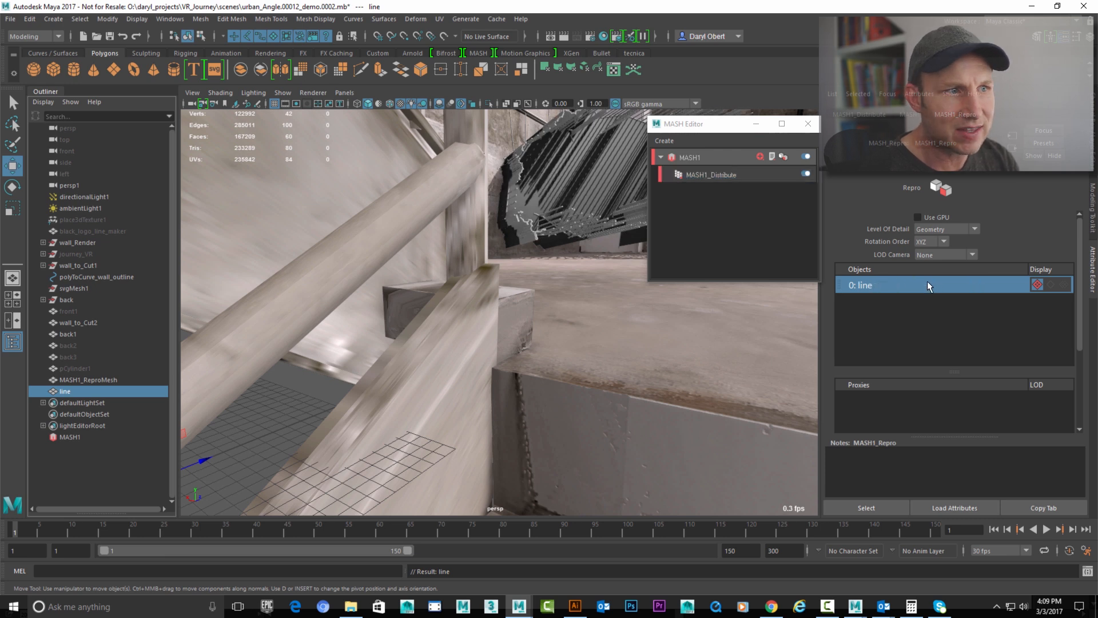
Step: Frame the MASH mesh and reduce the Distribute node's Scale Multiplier to about 0.307
{"action": "left_click_drag", "start_coordinate": [589, 240], "coordinate": [555, 180], "text": "alt"}
{"action": "mouse_move", "coordinate": [500, 135]}
{"action": "left_mouse_down", "text": "alt"}
{"action": "mouse_move", "coordinate": [523, 150]}
{"action": "mouse_move", "coordinate": [514, 143]}
{"action": "left_mouse_up", "text": "alt"}
{"action": "left_click", "coordinate": [515, 143]}
{"action": "key", "text": "f"}
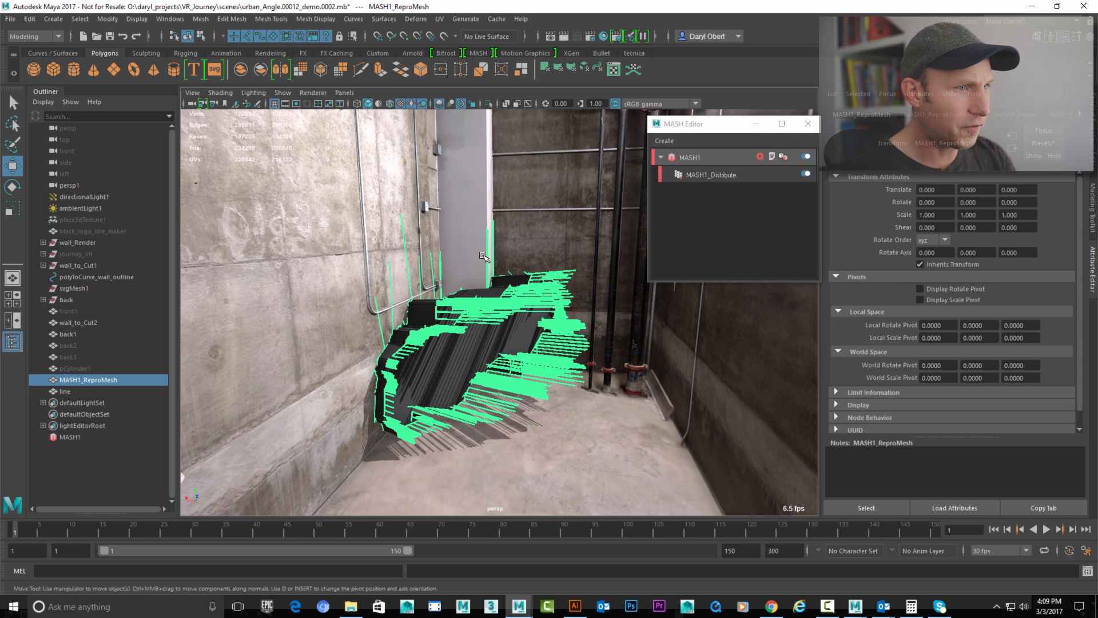
{"action": "scroll", "coordinate": [491, 252], "scroll_direction": "up", "scroll_amount": 3}
{"action": "left_click", "coordinate": [725, 175]}
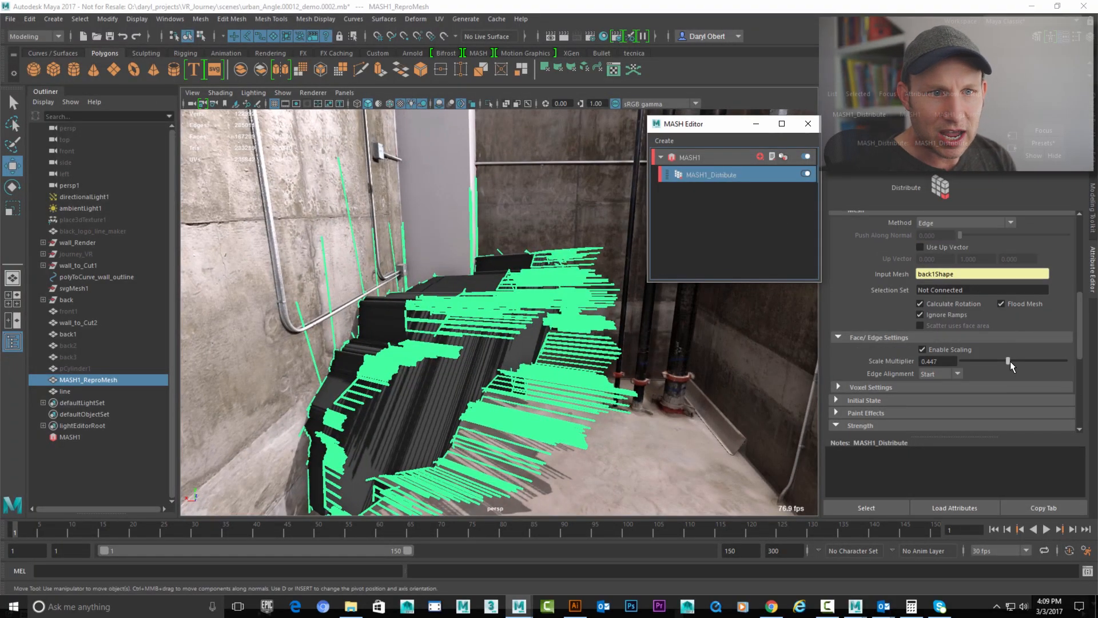
{"action": "mouse_move", "coordinate": [1010, 361]}
{"action": "left_mouse_down"}
{"action": "mouse_move", "coordinate": [957, 359]}
{"action": "mouse_move", "coordinate": [993, 354]}
{"action": "left_mouse_up"}
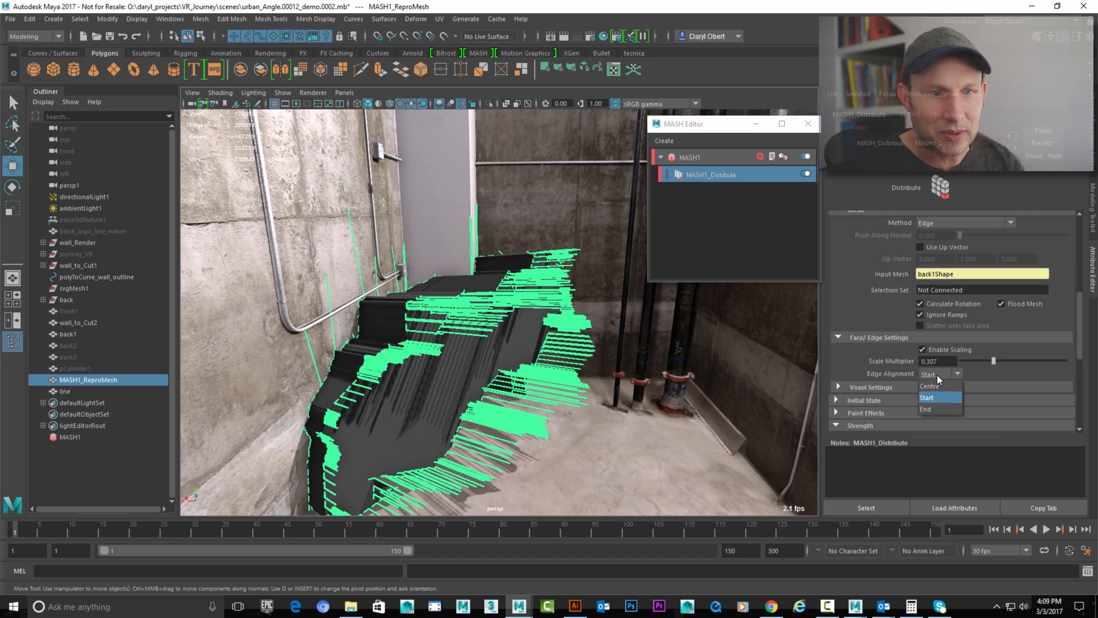
Step: Set the Edge Alignment to End and the Scale Multiplier to about 0.503, checking the cylinders' reach up close
{"action": "left_click", "coordinate": [934, 408]}
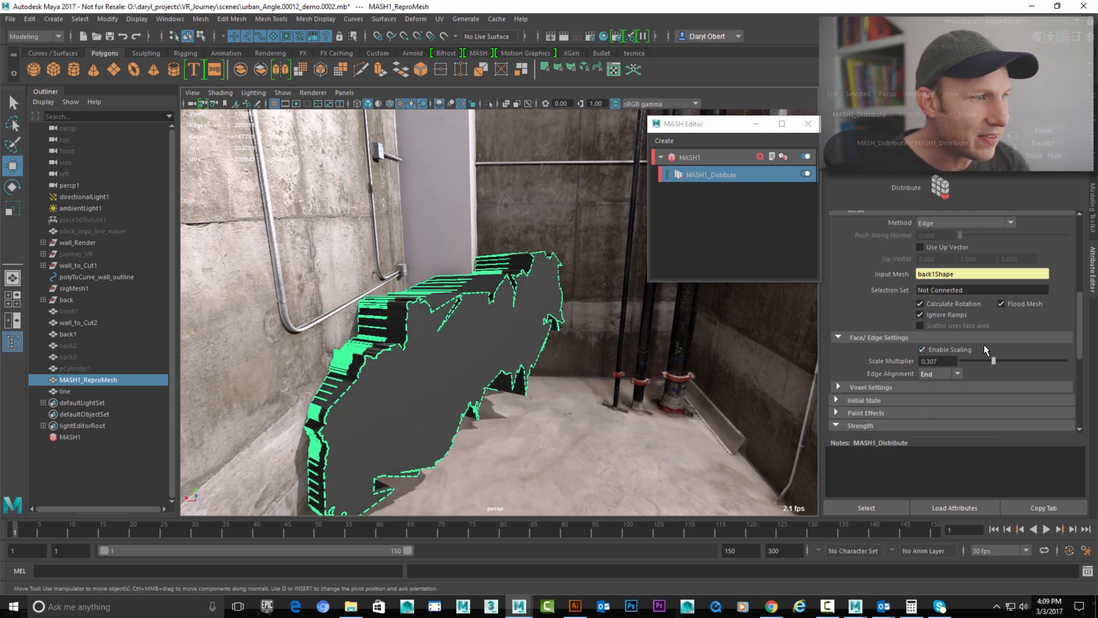
{"action": "left_click_drag", "start_coordinate": [997, 360], "coordinate": [1011, 361]}
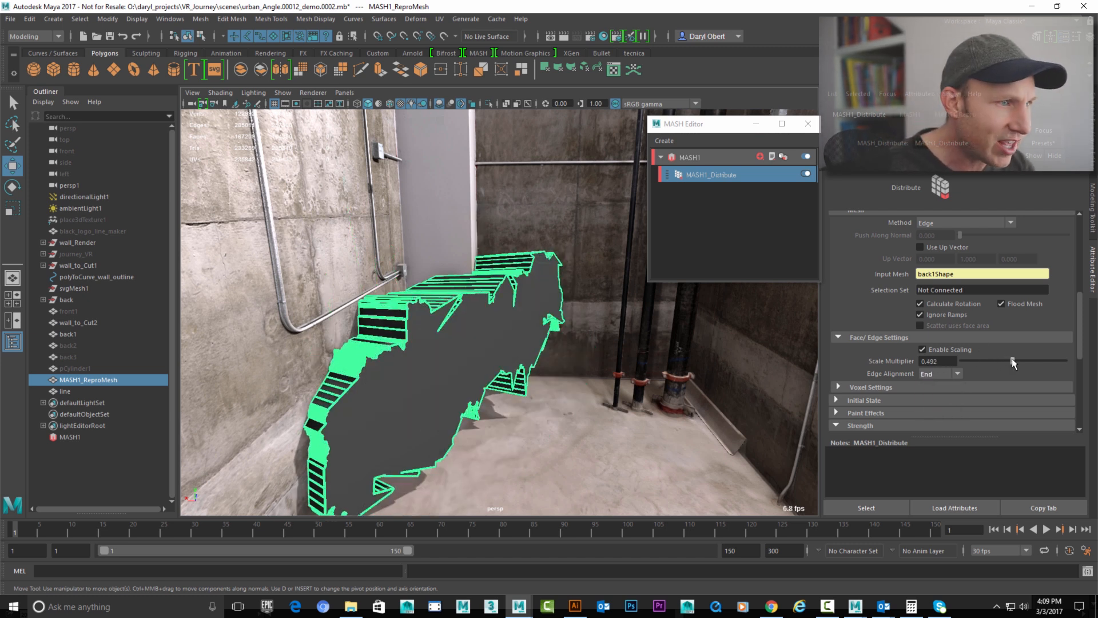
{"action": "left_click_drag", "start_coordinate": [490, 353], "coordinate": [589, 344], "text": "alt"}
{"action": "left_click_drag", "start_coordinate": [1012, 361], "coordinate": [1013, 358]}
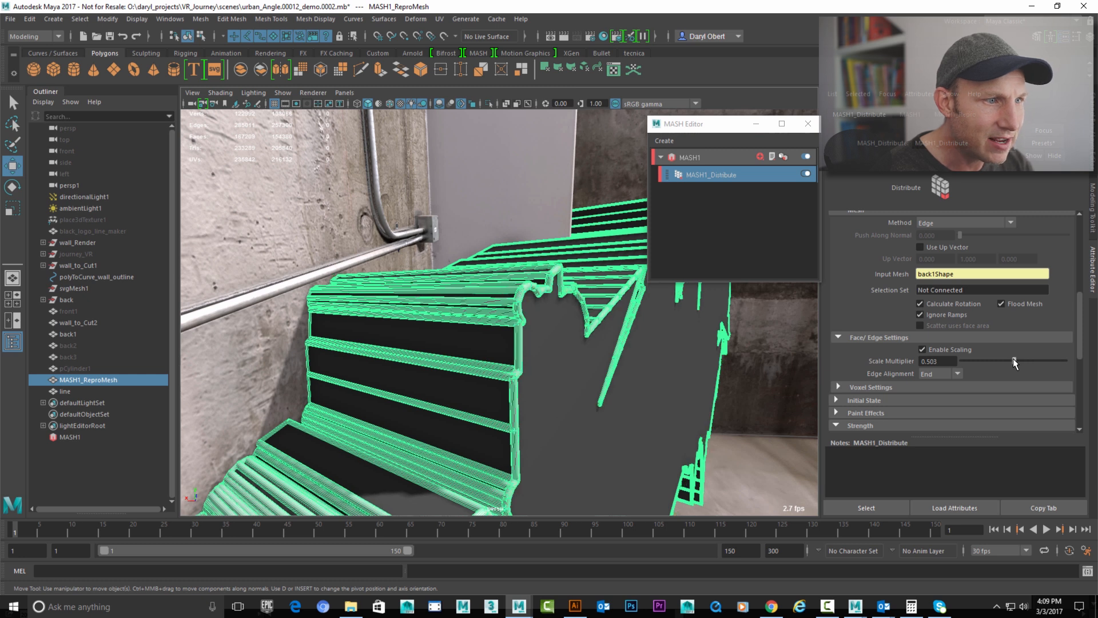
{"action": "left_click_drag", "start_coordinate": [569, 398], "coordinate": [490, 429], "text": "alt"}
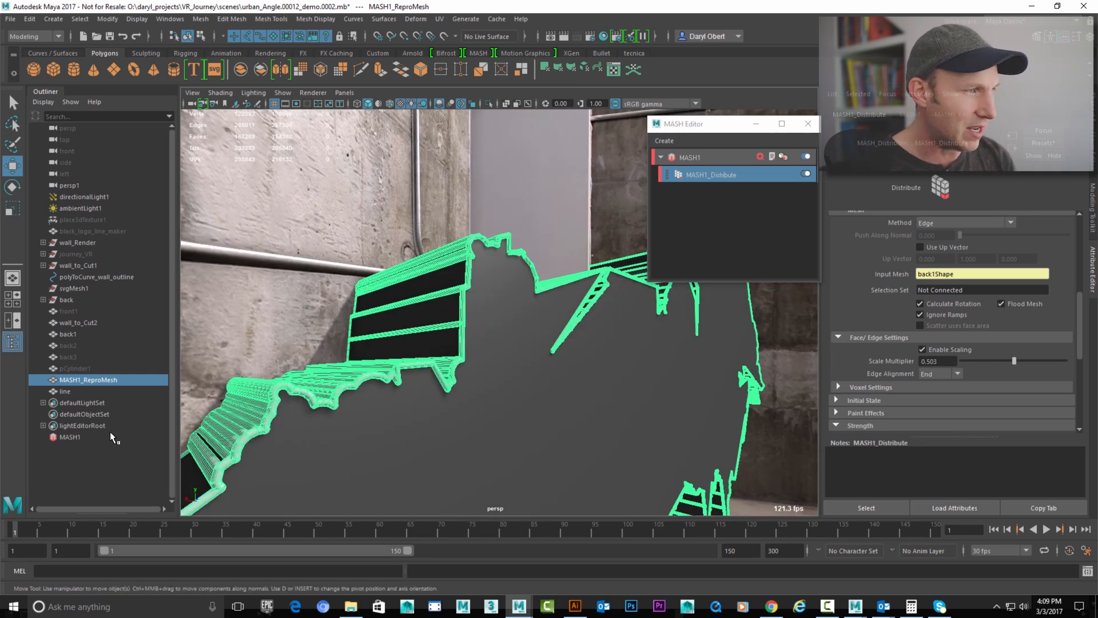
Step: Thin the line cylinder by setting its Scale X and Scale Z to 0.5, and adjust both to 0.65
{"action": "left_click", "coordinate": [64, 391]}
{"action": "left_click", "coordinate": [1093, 132]}
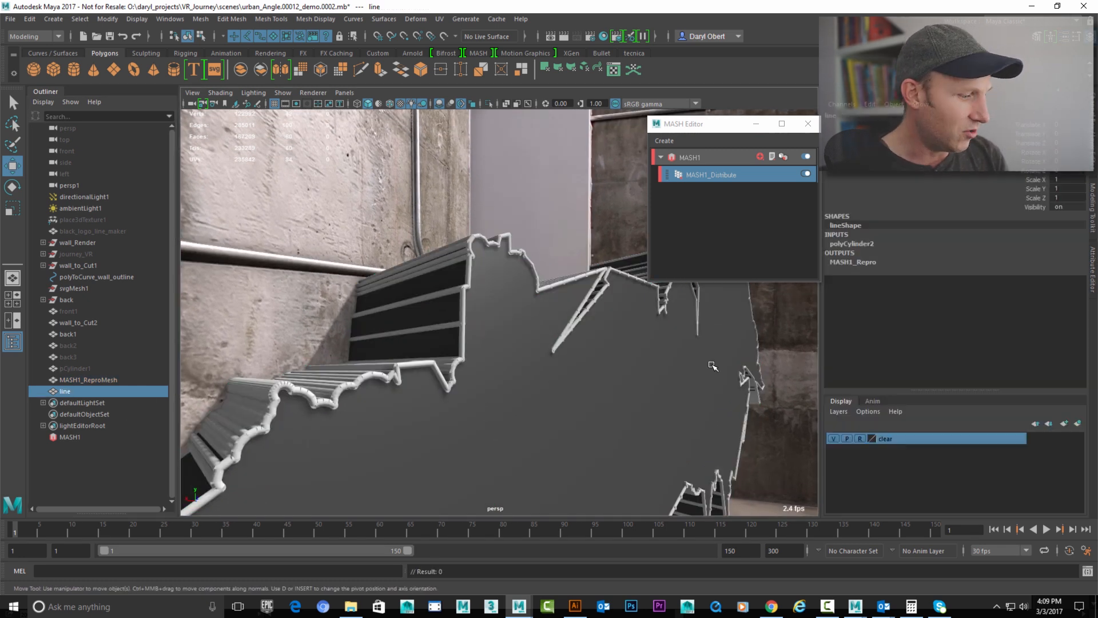
{"action": "double_click", "coordinate": [1071, 180]}
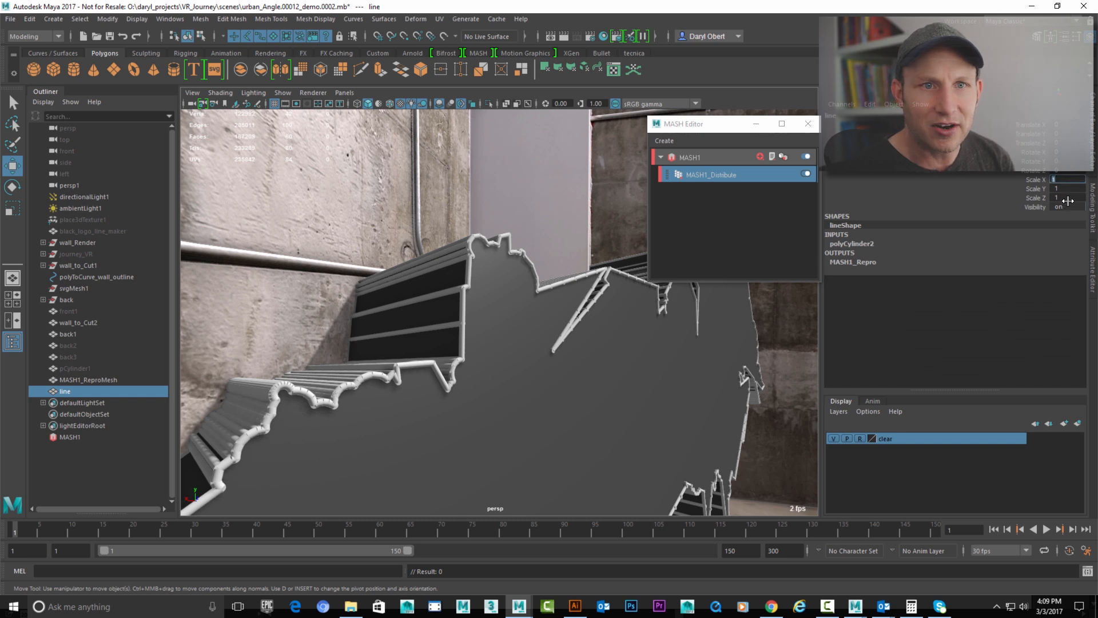
{"action": "type", "text": "0.5"}
{"action": "key", "text": "Return"}
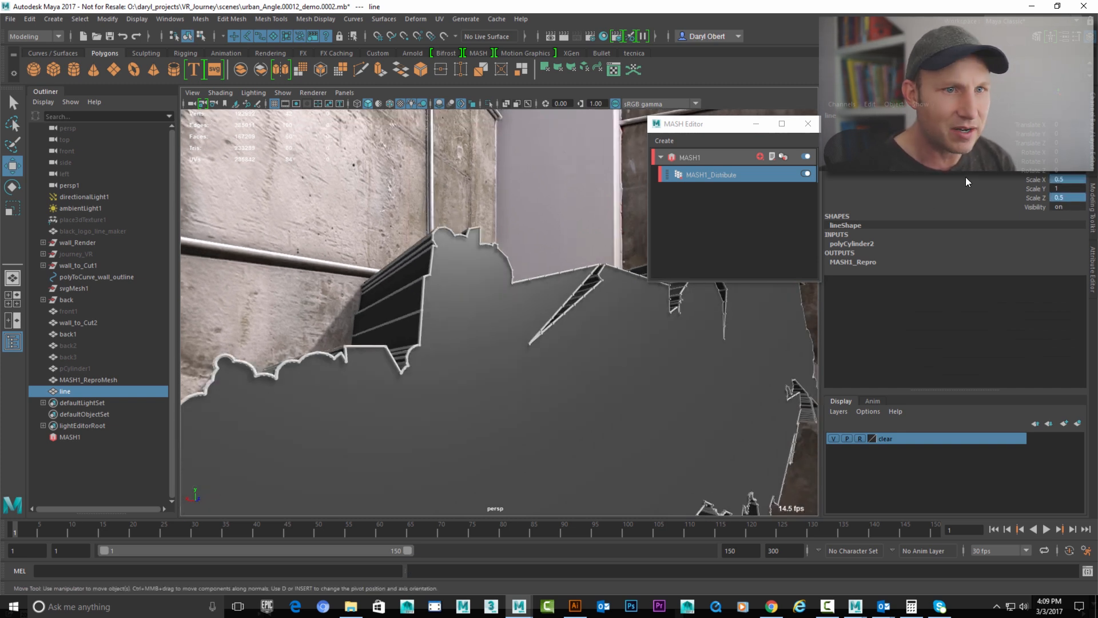
{"action": "type", "text": ".6"}
{"action": "key", "text": "Return"}
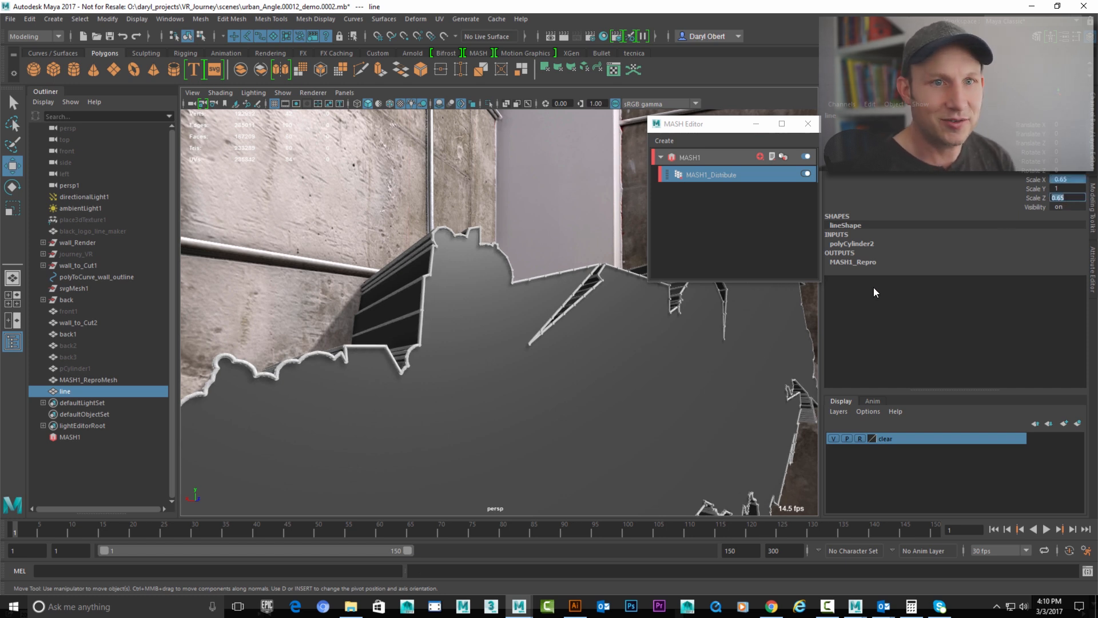
Step: Inspect the thinner cylinders around the graffiti back's outline and select the back1 mesh
{"action": "left_click_drag", "start_coordinate": [515, 277], "coordinate": [458, 260], "text": "alt"}
{"action": "right_click_drag", "start_coordinate": [458, 260], "coordinate": [441, 366], "text": "alt"}
{"action": "left_click", "coordinate": [441, 374]}
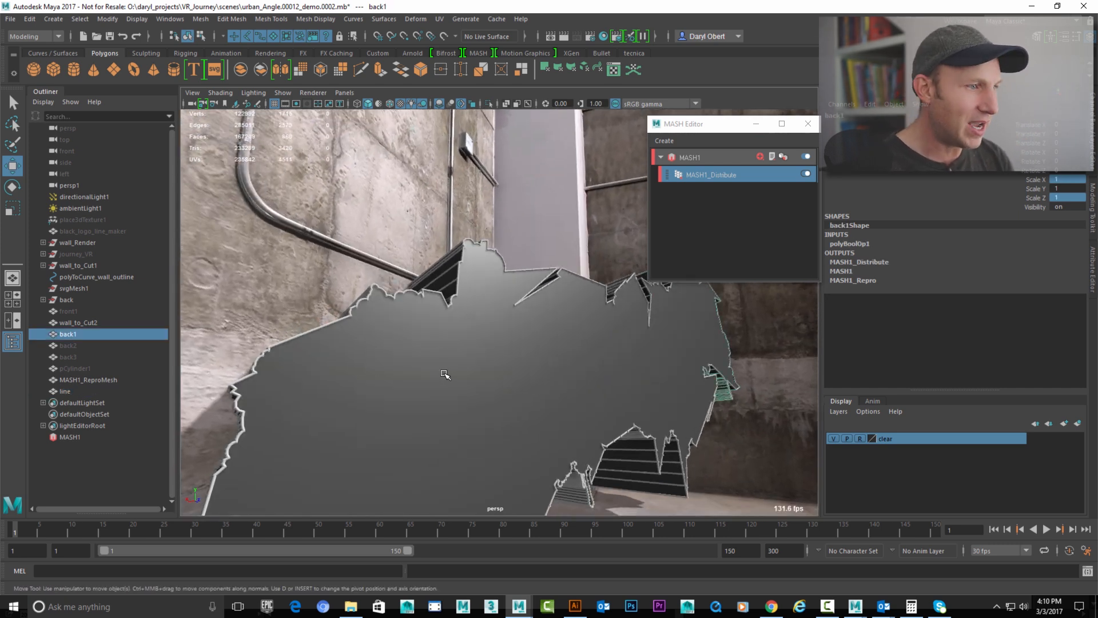
Step: Hide the back1 mesh and assign the existing lambert1 material to the MASH1_ReproMesh cylinders
{"action": "key", "text": "ctrl+h"}
{"action": "left_click_drag", "start_coordinate": [437, 372], "coordinate": [497, 286], "text": "alt"}
{"action": "left_click", "coordinate": [515, 278]}
{"action": "right_click_drag", "start_coordinate": [517, 276], "coordinate": [519, 407]}
{"action": "right_click_drag", "start_coordinate": [530, 613], "coordinate": [617, 475]}
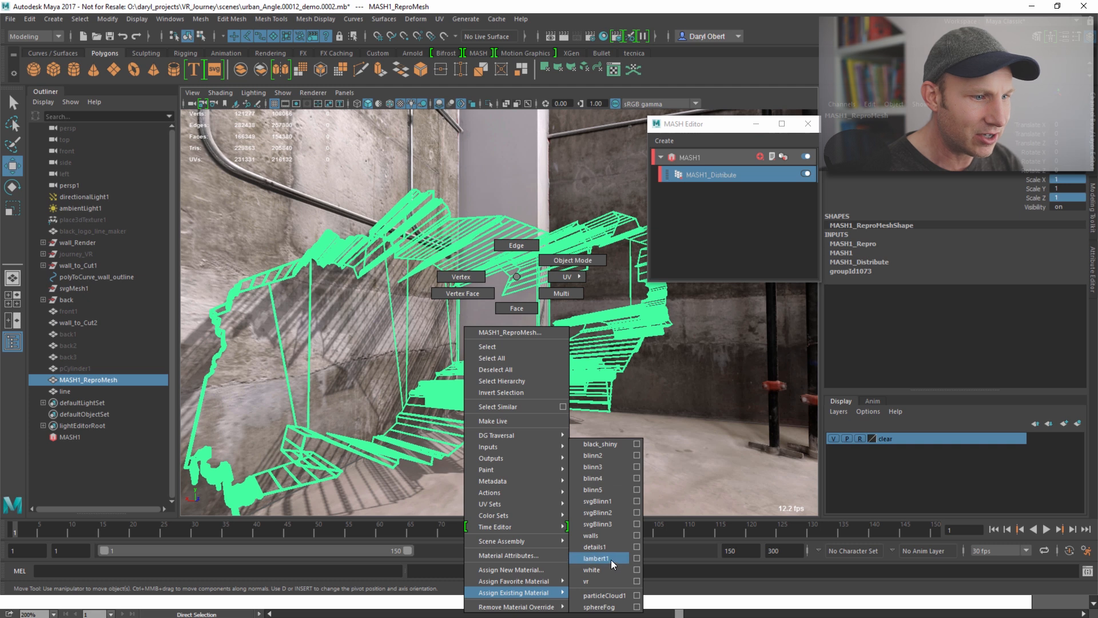
{"action": "right_click_drag", "start_coordinate": [610, 560], "coordinate": [611, 560]}
{"action": "left_click", "coordinate": [558, 403]}
{"action": "left_click_drag", "start_coordinate": [557, 403], "coordinate": [589, 422], "text": "alt"}
{"action": "left_click", "coordinate": [610, 473]}
{"action": "left_click_drag", "start_coordinate": [609, 474], "coordinate": [614, 438], "text": "alt"}
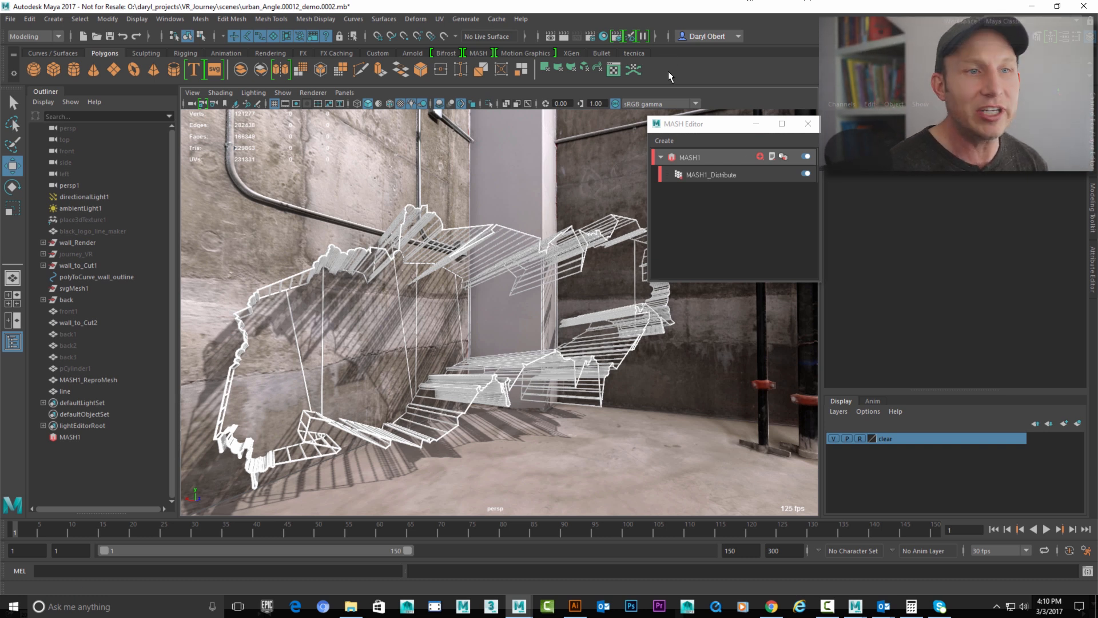
Step: Add an Offset node to the MASH1 network and set its Mode to Multiply
{"action": "left_click", "coordinate": [701, 155]}
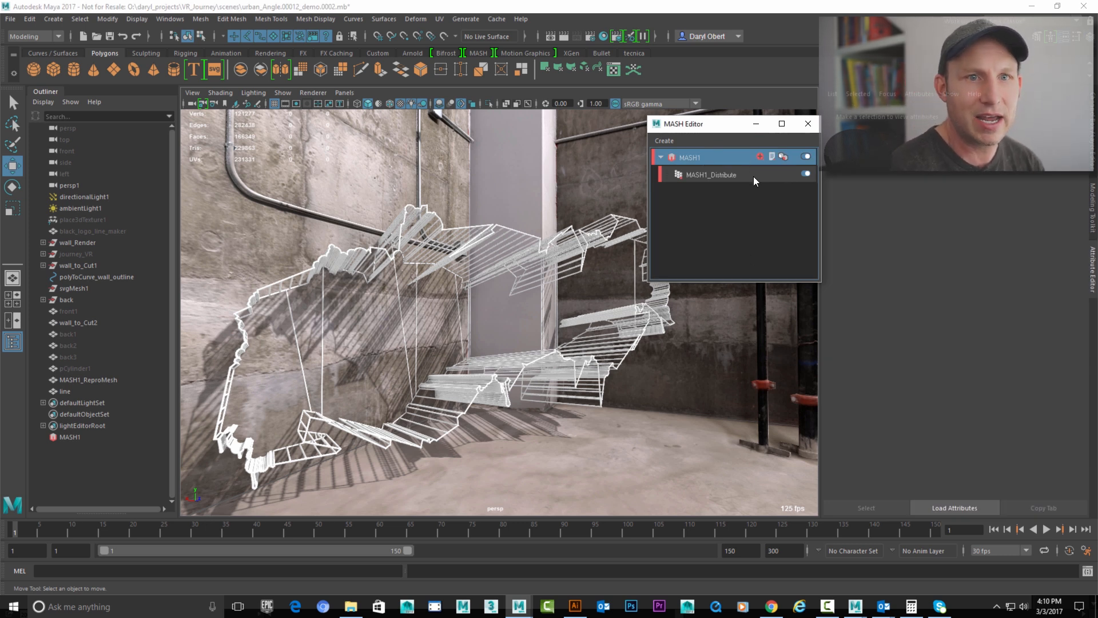
{"action": "left_click", "coordinate": [707, 172]}
{"action": "left_click", "coordinate": [699, 159]}
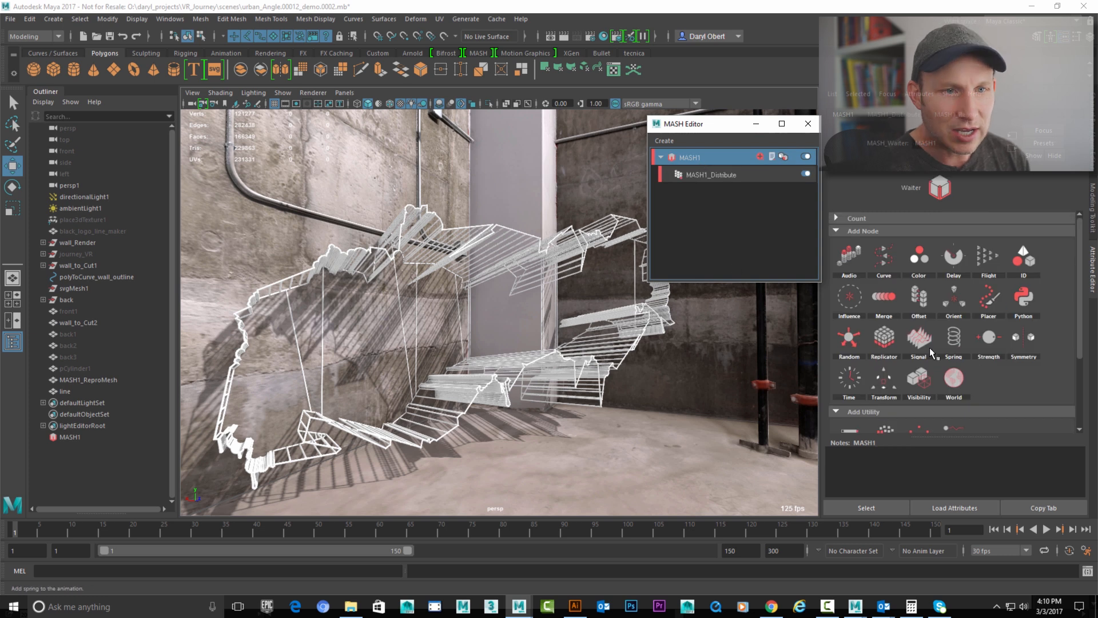
{"action": "left_click", "coordinate": [920, 293]}
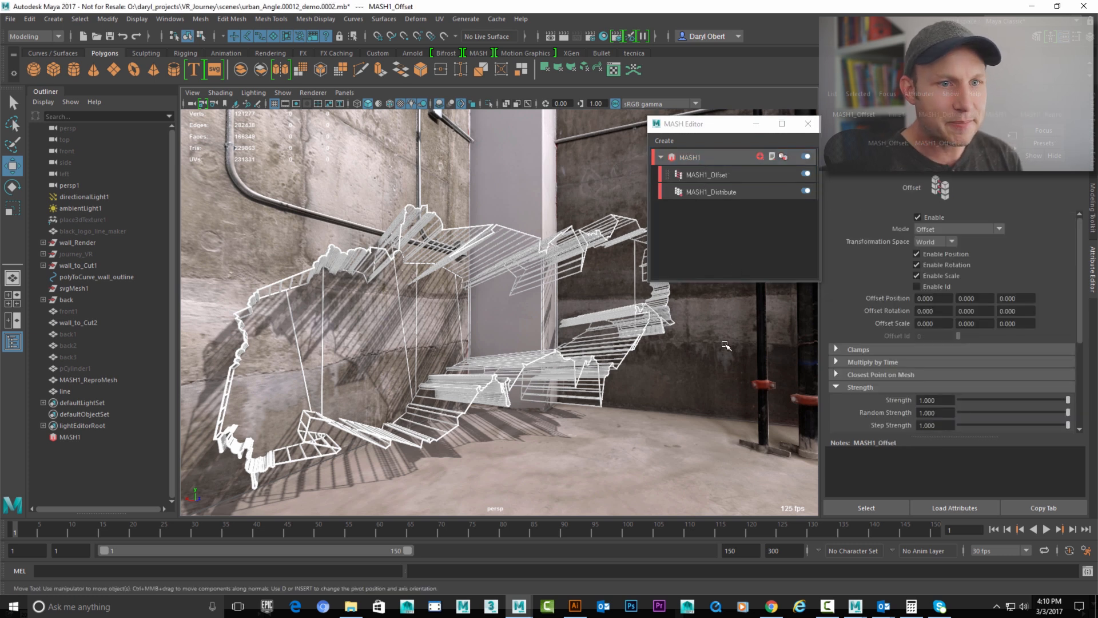
{"action": "right_click_drag", "start_coordinate": [450, 325], "coordinate": [529, 325], "text": "alt"}
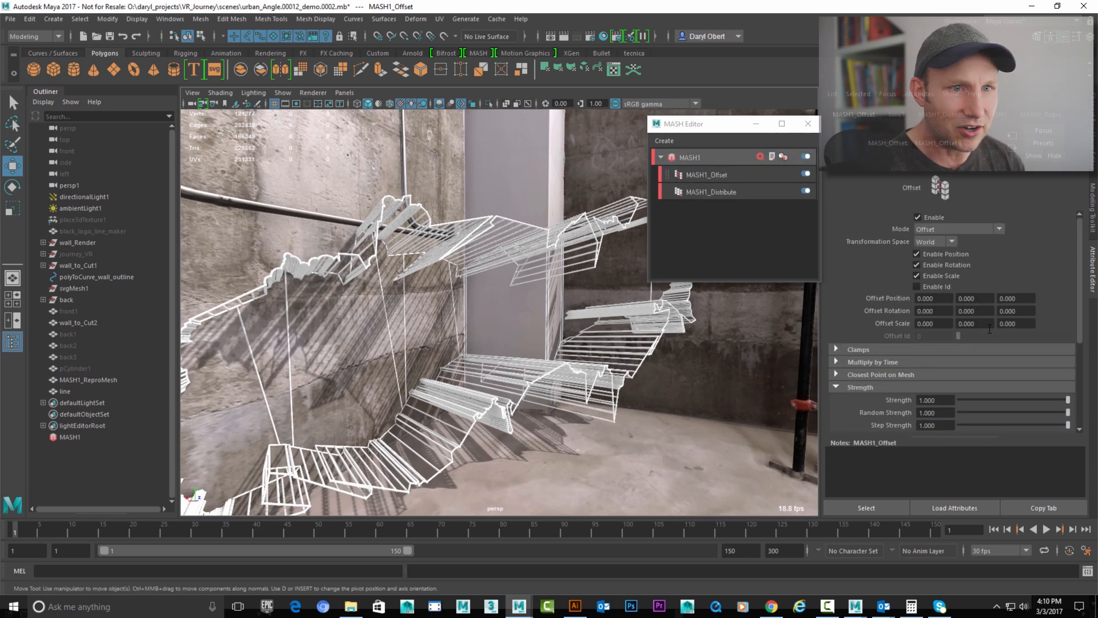
{"action": "left_click", "coordinate": [941, 230]}
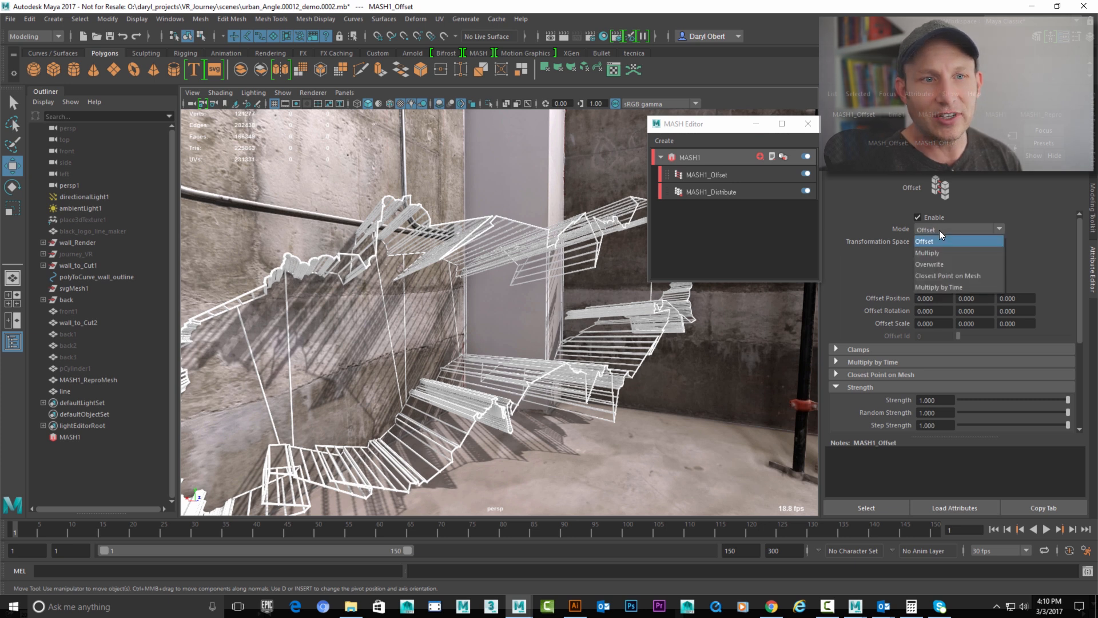
{"action": "left_click", "coordinate": [945, 251]}
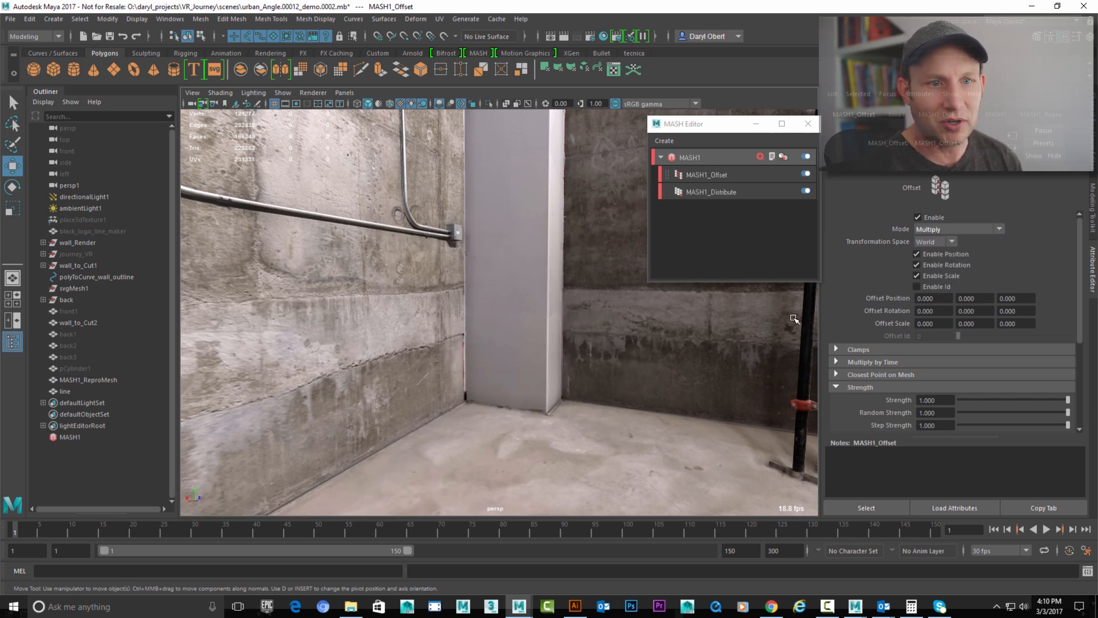
Step: Try toggling the Offset node's position and rotation effects and reduce its Strength to 0.251
{"action": "left_click", "coordinate": [917, 254]}
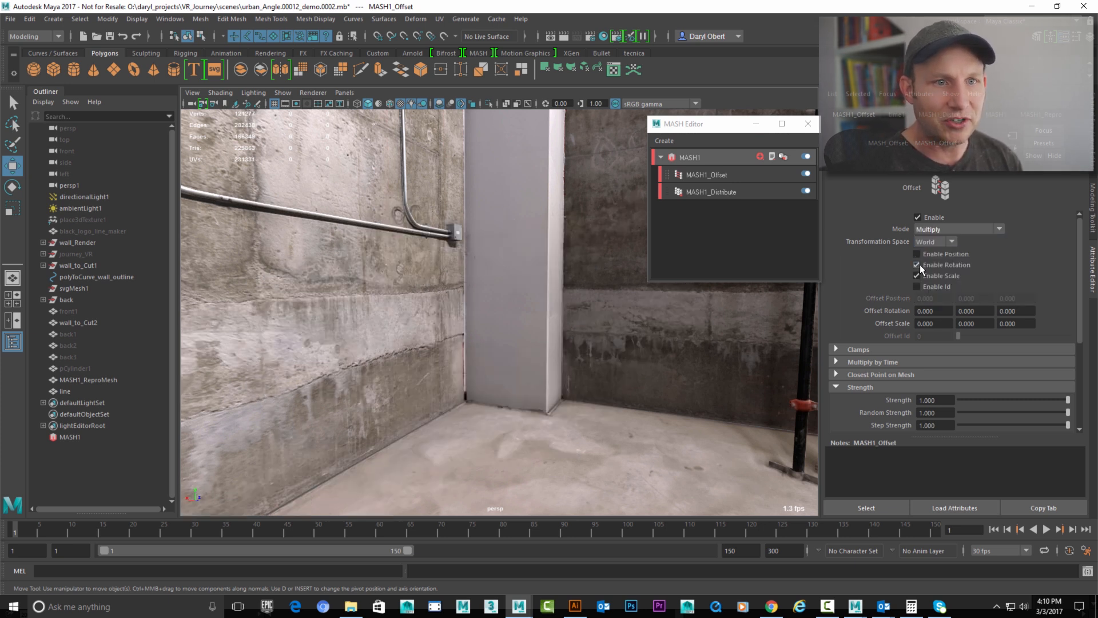
{"action": "left_click", "coordinate": [918, 265]}
{"action": "left_click", "coordinate": [917, 264]}
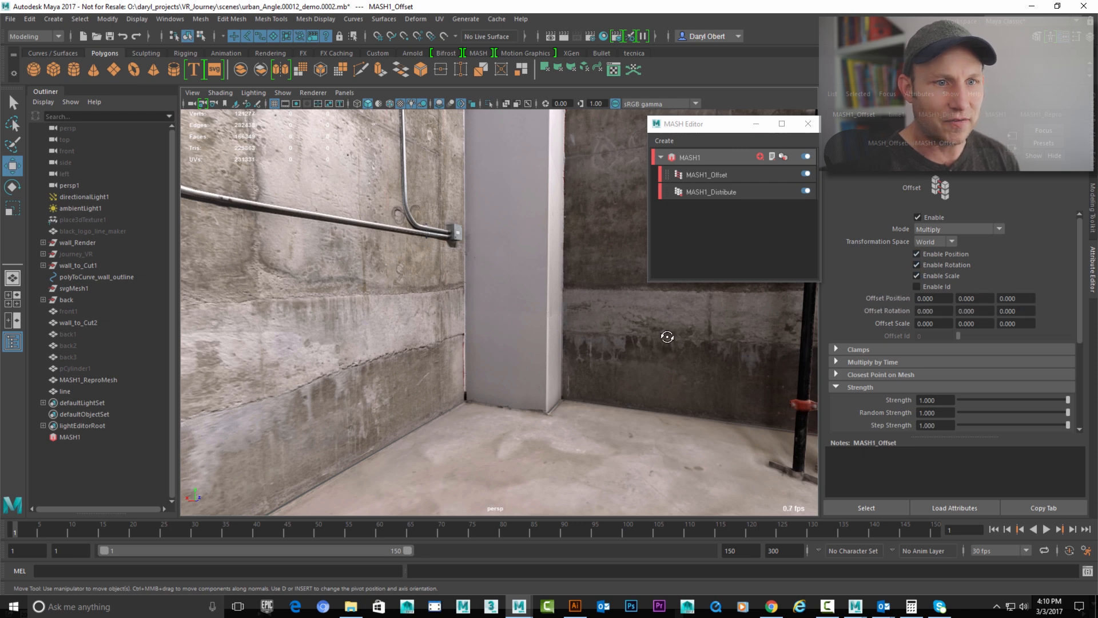
{"action": "left_click_drag", "start_coordinate": [1067, 400], "coordinate": [996, 404]}
{"action": "left_click_drag", "start_coordinate": [489, 337], "coordinate": [558, 375], "text": "alt"}
{"action": "mouse_move", "coordinate": [998, 400]}
{"action": "left_mouse_down"}
{"action": "mouse_move", "coordinate": [971, 399]}
{"action": "mouse_move", "coordinate": [1027, 397]}
{"action": "mouse_move", "coordinate": [938, 396]}
{"action": "mouse_move", "coordinate": [1002, 397]}
{"action": "mouse_move", "coordinate": [981, 396]}
{"action": "left_mouse_up"}
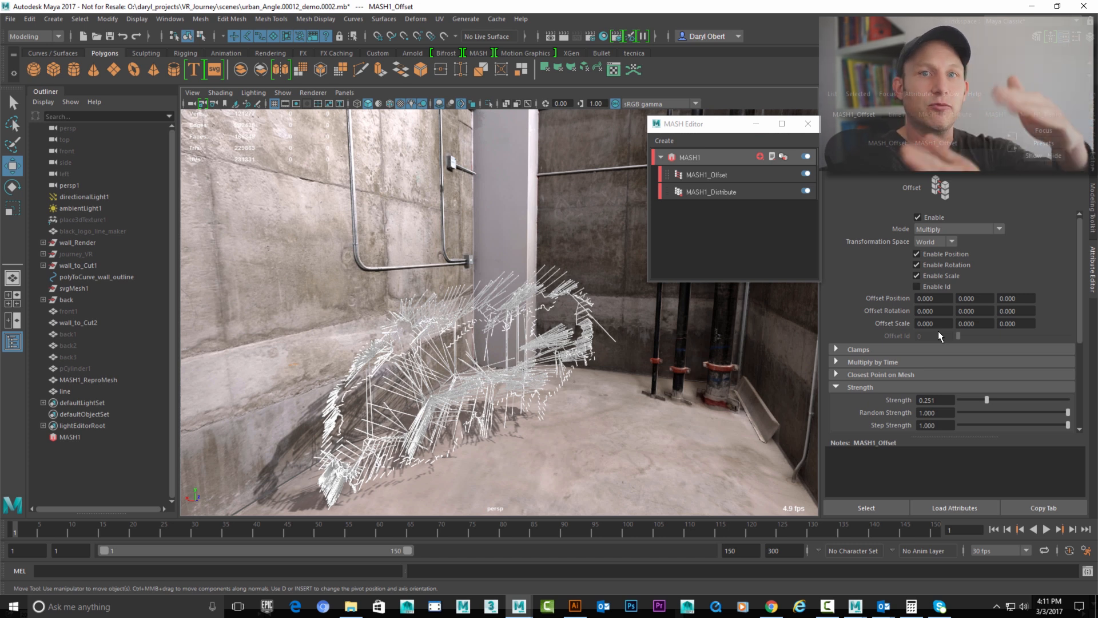
Step: Limit the Offset node to scale by disabling position and rotation, and test its Strength at 0 before setting it to 1
{"action": "left_click", "coordinate": [917, 254]}
{"action": "left_click", "coordinate": [928, 266]}
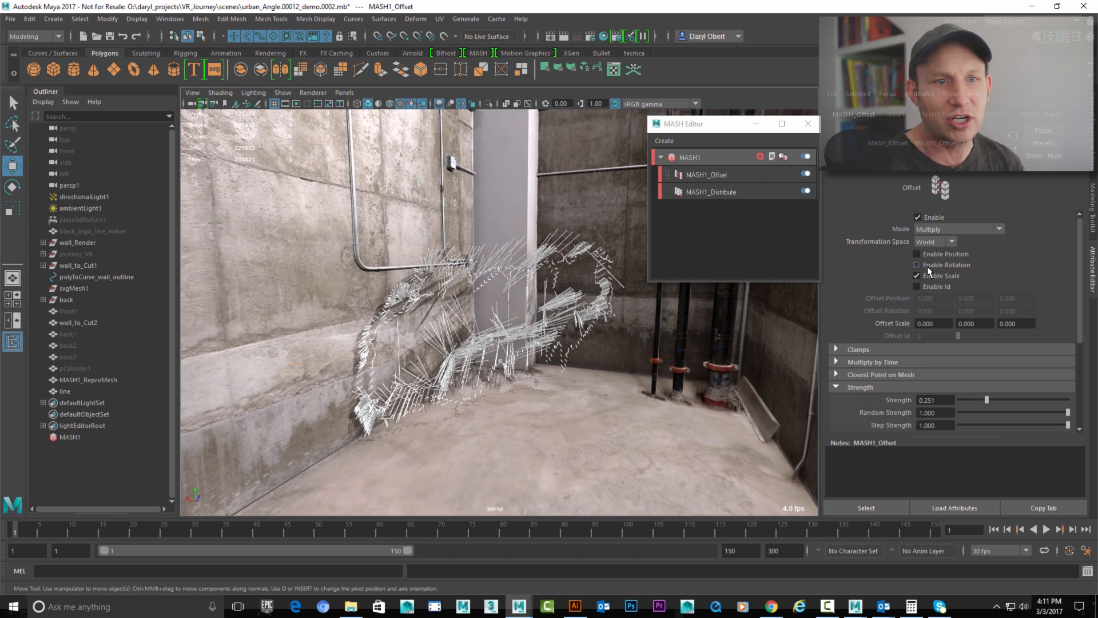
{"action": "left_click_drag", "start_coordinate": [969, 400], "coordinate": [896, 407]}
{"action": "left_click_drag", "start_coordinate": [407, 369], "coordinate": [504, 363], "text": "alt"}
{"action": "middle_click_drag", "start_coordinate": [503, 363], "coordinate": [555, 360], "text": "alt"}
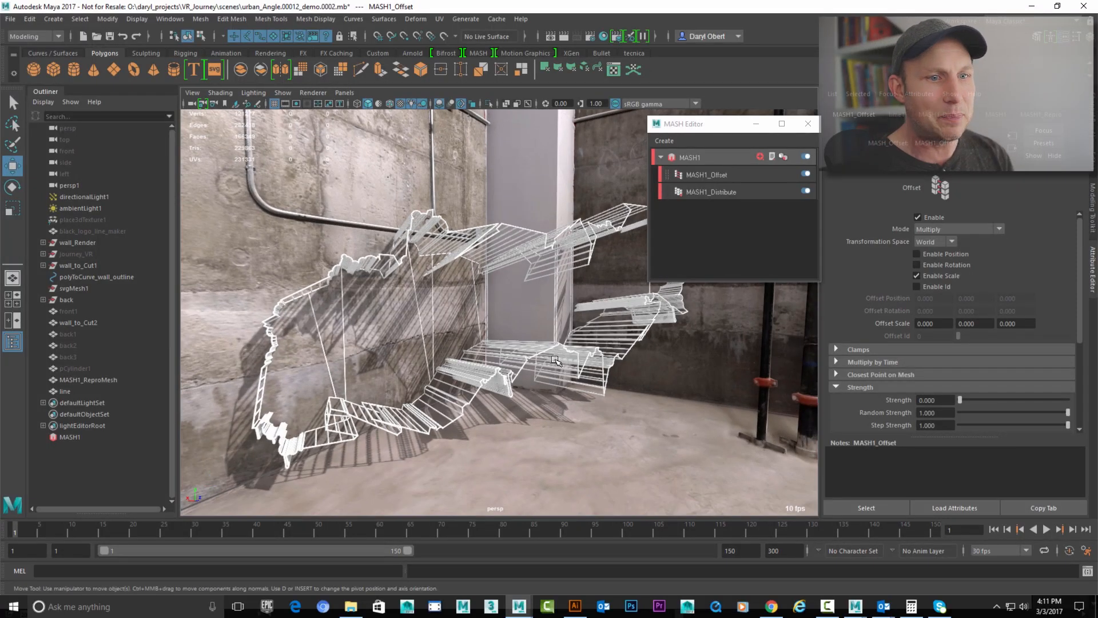
{"action": "left_click_drag", "start_coordinate": [969, 403], "coordinate": [1070, 403]}
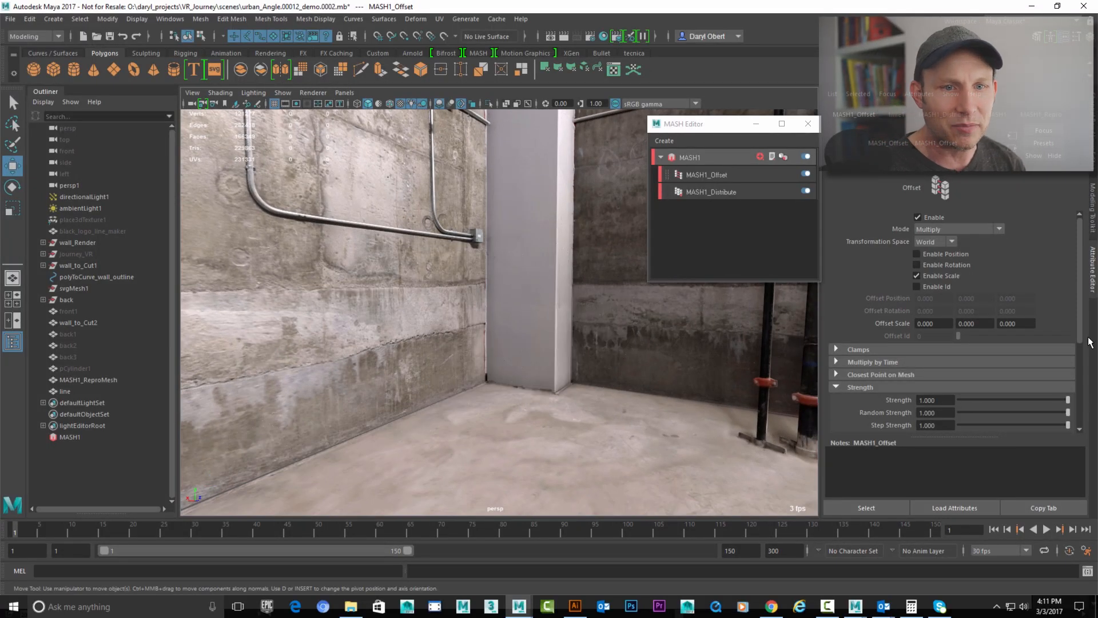
Step: Create a falloff object for the MASH1_Offset node
{"action": "scroll", "coordinate": [1036, 395], "scroll_direction": "down", "scroll_amount": 5}
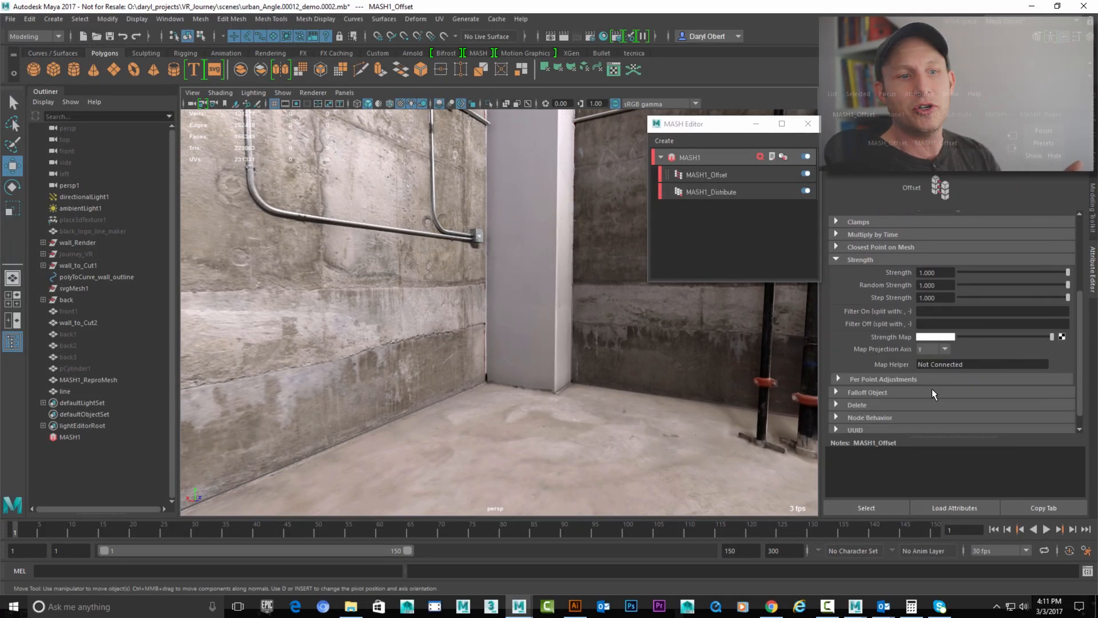
{"action": "left_click", "coordinate": [852, 394]}
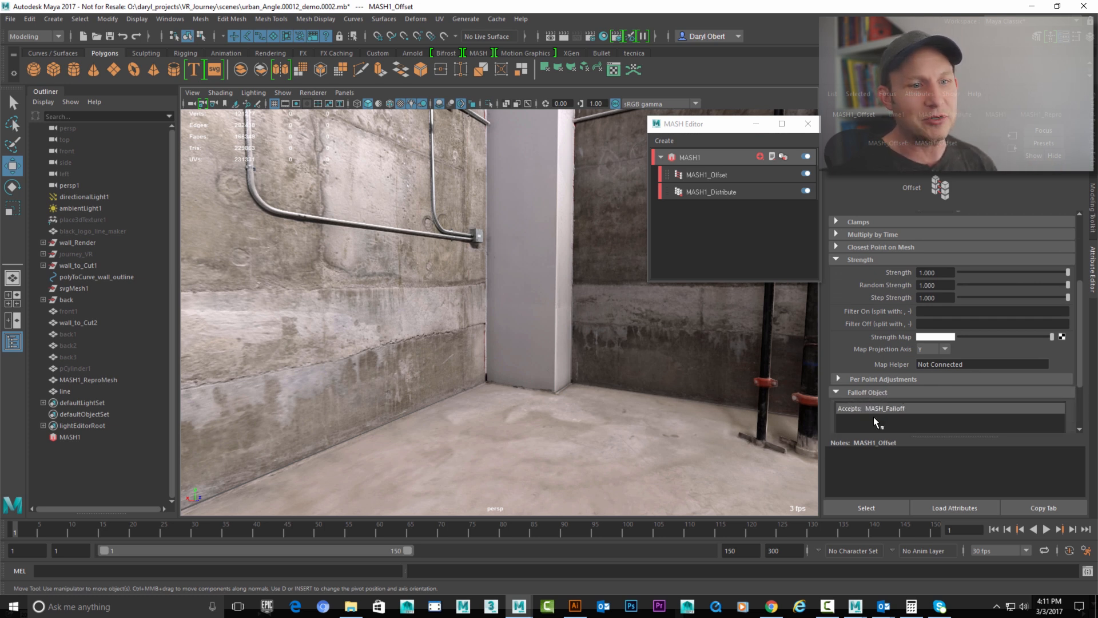
{"action": "scroll", "coordinate": [1081, 342], "scroll_direction": "up", "scroll_amount": 2}
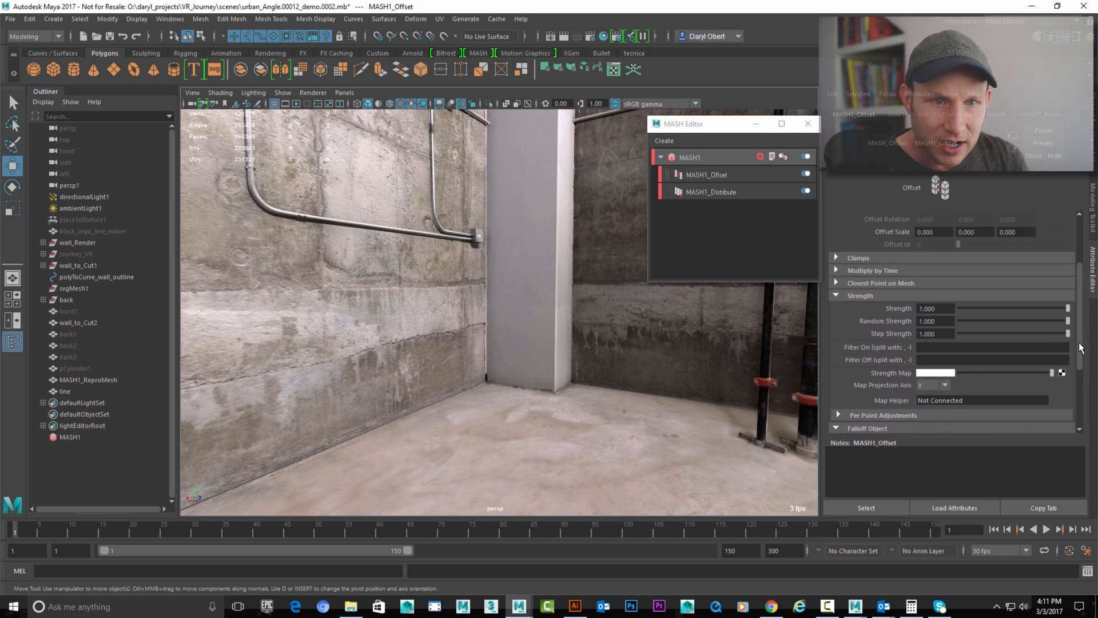
{"action": "scroll", "coordinate": [1082, 348], "scroll_direction": "down", "scroll_amount": 5}
{"action": "right_click", "coordinate": [873, 382]}
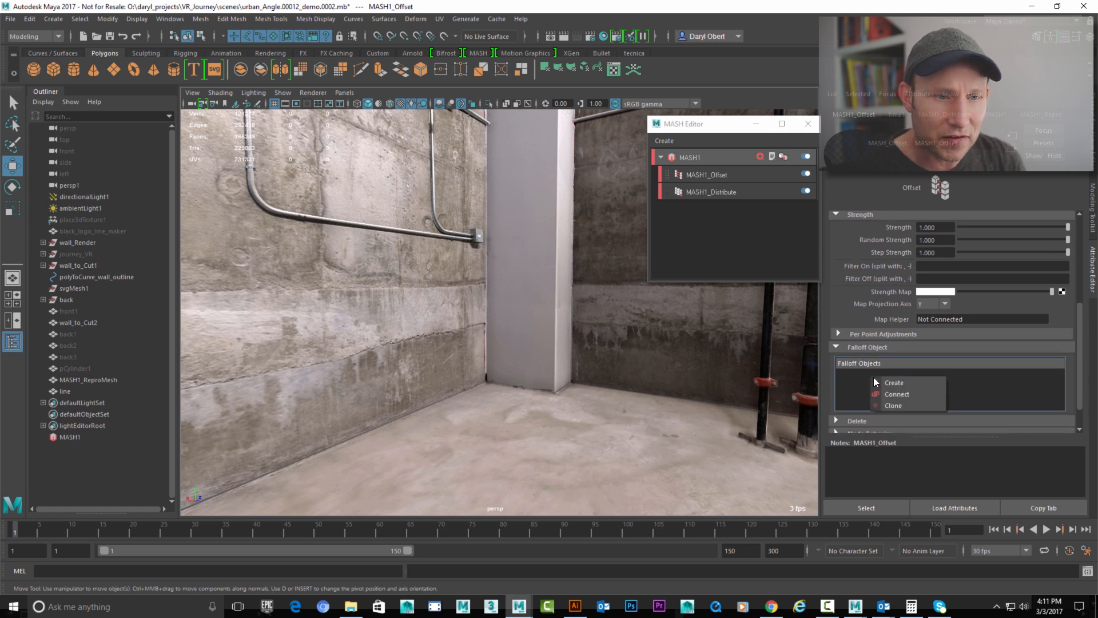
{"action": "left_click", "coordinate": [904, 383]}
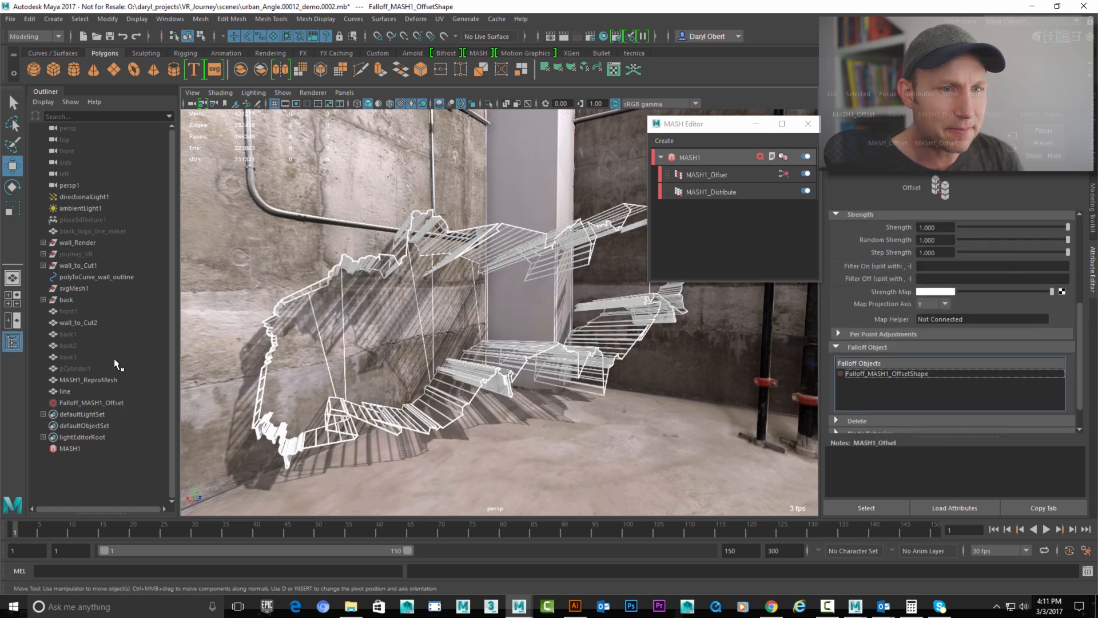
Step: Select the Falloff_MASH1_Offset object and scale it uniformly to 52.5
{"action": "right_click_drag", "start_coordinate": [393, 349], "coordinate": [383, 349], "text": "alt"}
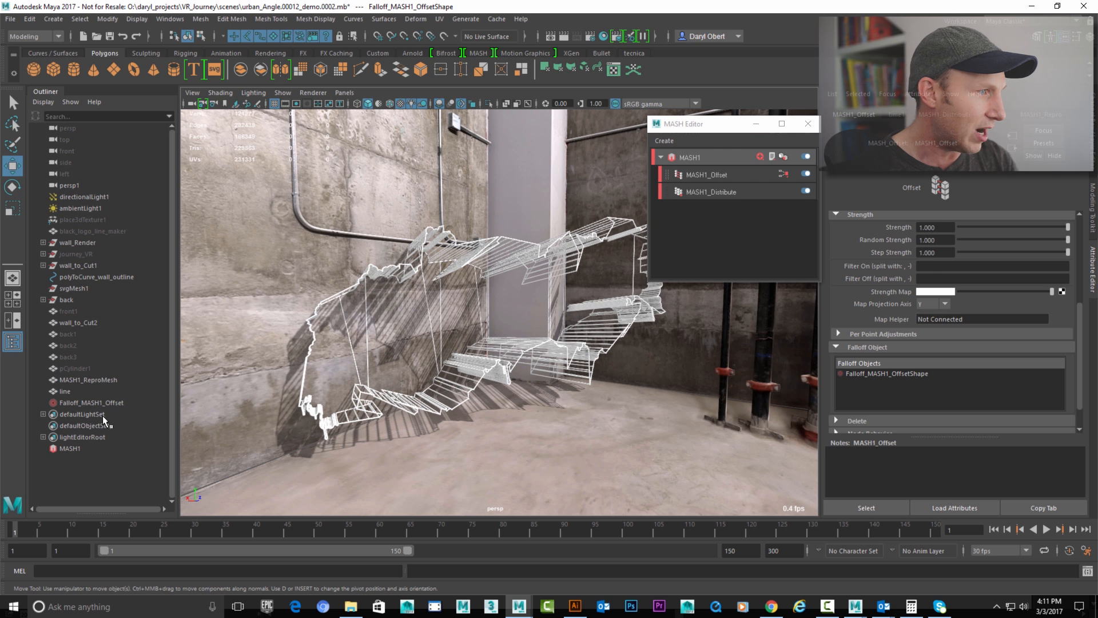
{"action": "left_click", "coordinate": [92, 402]}
{"action": "middle_click_drag", "start_coordinate": [367, 394], "coordinate": [372, 395]}
{"action": "key", "text": "e"}
{"action": "key", "text": "r"}
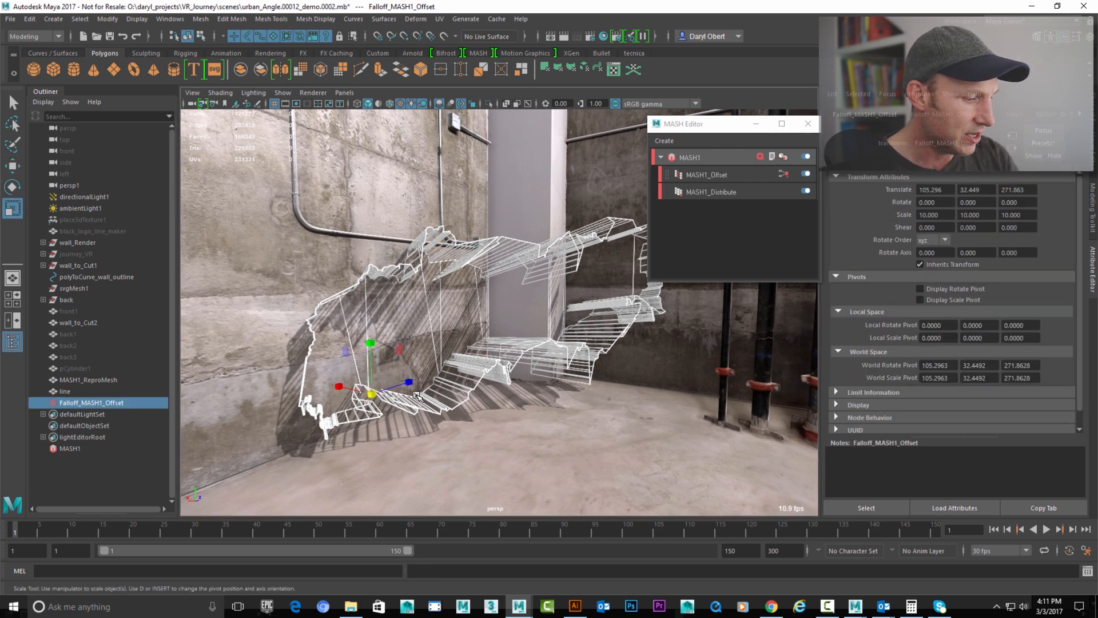
{"action": "left_click_drag", "start_coordinate": [369, 394], "coordinate": [516, 234]}
Step: Show all object types in the perspective viewport
{"action": "key", "text": "space"}
{"action": "left_click", "coordinate": [527, 204]}
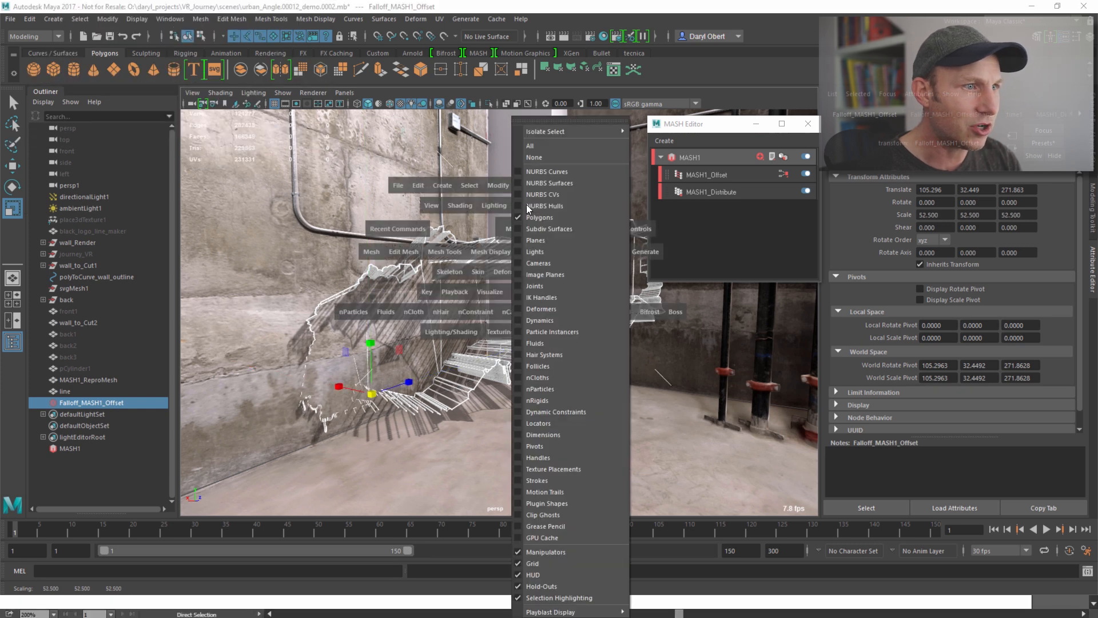
{"action": "left_click", "coordinate": [524, 143]}
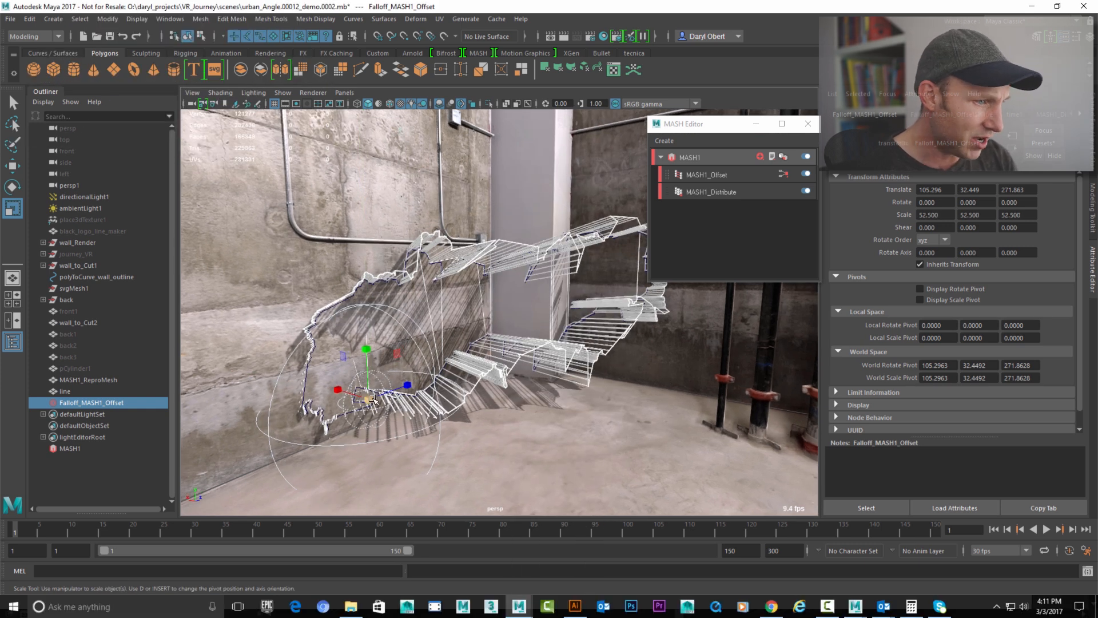
Step: Reposition the falloff sphere to about X 126.4 and Z 314.7, and enlarge it to a uniform scale of about 142.6
{"action": "key", "text": "w"}
{"action": "left_click_drag", "start_coordinate": [415, 385], "coordinate": [447, 376]}
{"action": "key", "text": "r"}
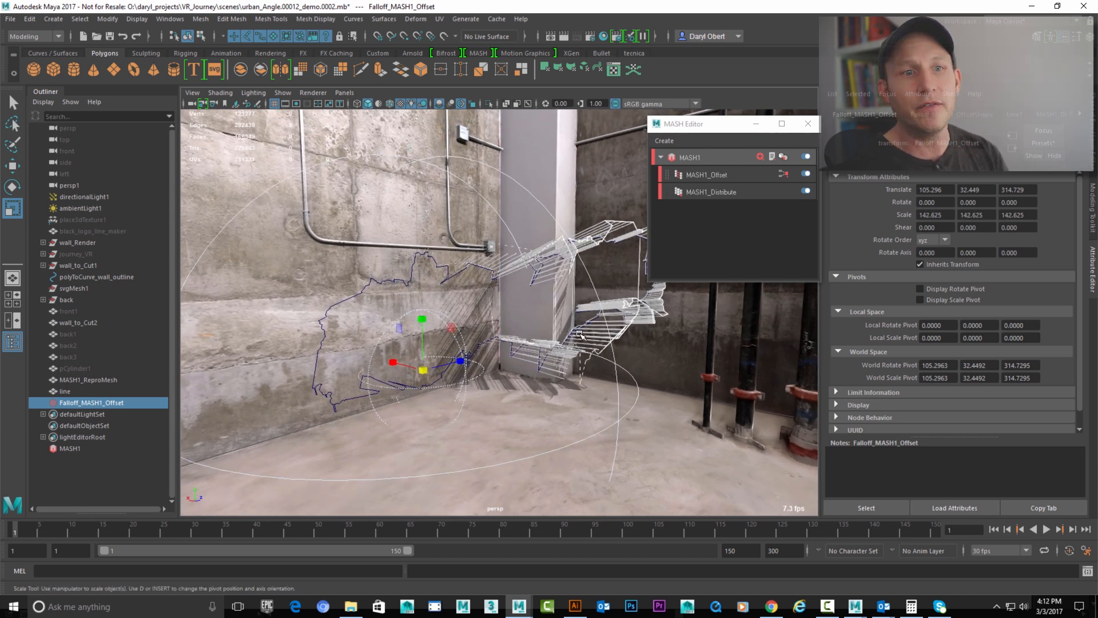
{"action": "left_click_drag", "start_coordinate": [698, 335], "coordinate": [457, 389], "text": "alt"}
{"action": "key", "text": "w"}
{"action": "mouse_move", "coordinate": [395, 371]}
{"action": "left_mouse_down"}
{"action": "mouse_move", "coordinate": [366, 361]}
{"action": "mouse_move", "coordinate": [378, 366]}
{"action": "left_mouse_up"}
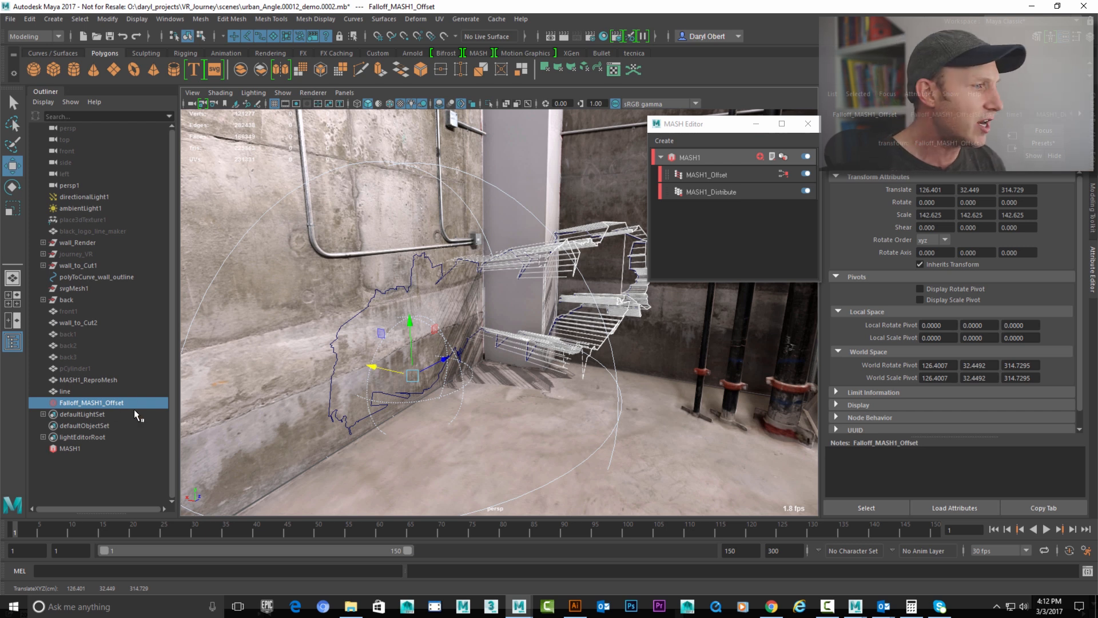
Step: Invert the falloff and move its sphere back toward the near end of the graffiti outline beside the left wall
{"action": "left_click", "coordinate": [947, 115]}
{"action": "left_click", "coordinate": [1002, 231]}
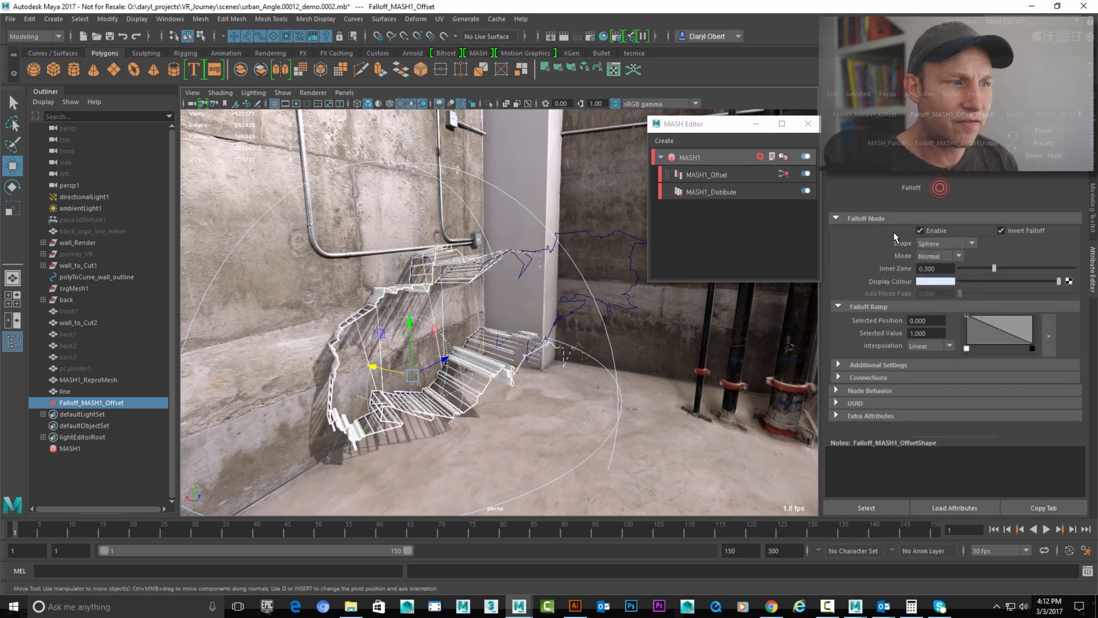
{"action": "left_click_drag", "start_coordinate": [427, 366], "coordinate": [345, 341]}
{"action": "left_click_drag", "start_coordinate": [215, 389], "coordinate": [218, 402], "text": "alt"}
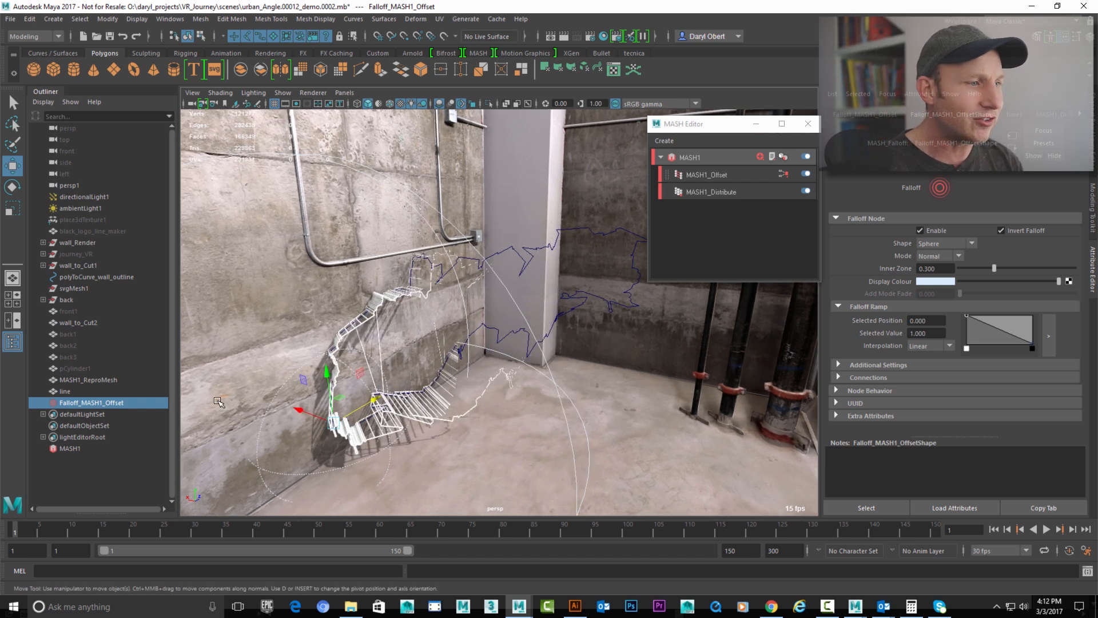
{"action": "left_click_drag", "start_coordinate": [297, 410], "coordinate": [315, 415]}
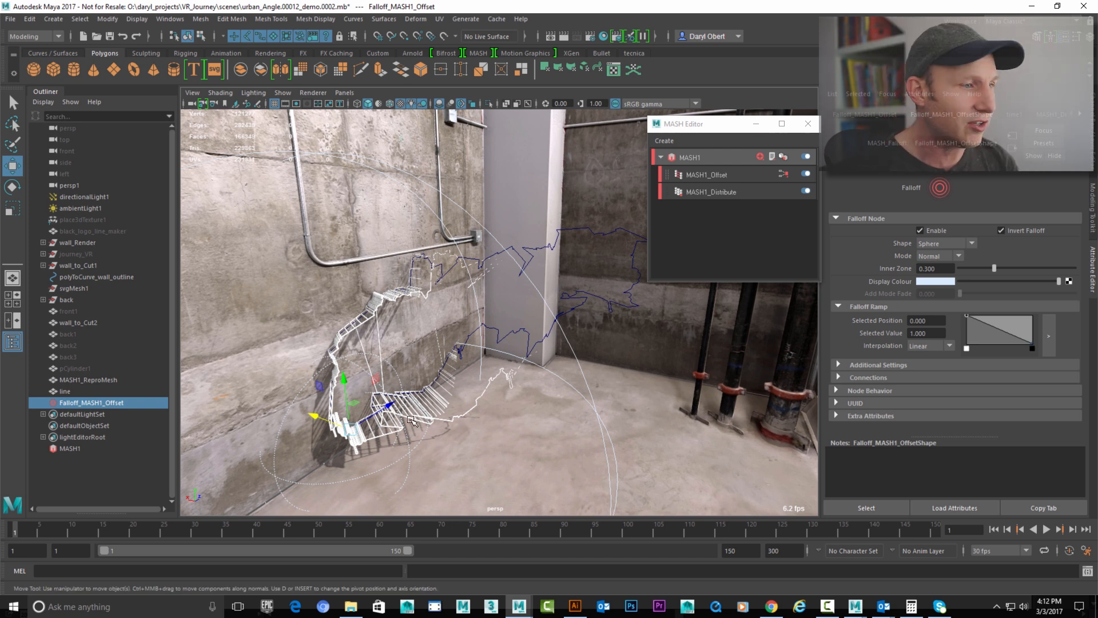
{"action": "right_click_drag", "start_coordinate": [392, 404], "coordinate": [502, 385], "text": "alt"}
{"action": "left_click_drag", "start_coordinate": [502, 385], "coordinate": [353, 400], "text": "alt"}
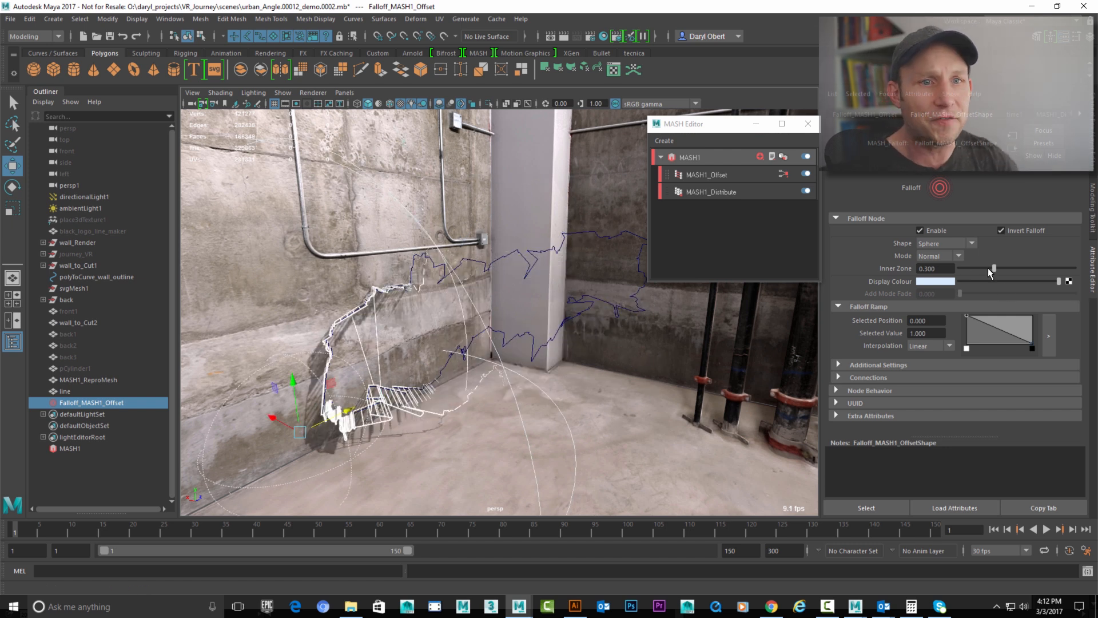
Step: Try the falloff's Add mode by sweeping the sphere along the outline past the corner, with the timeline returned to its start
{"action": "left_click", "coordinate": [936, 278]}
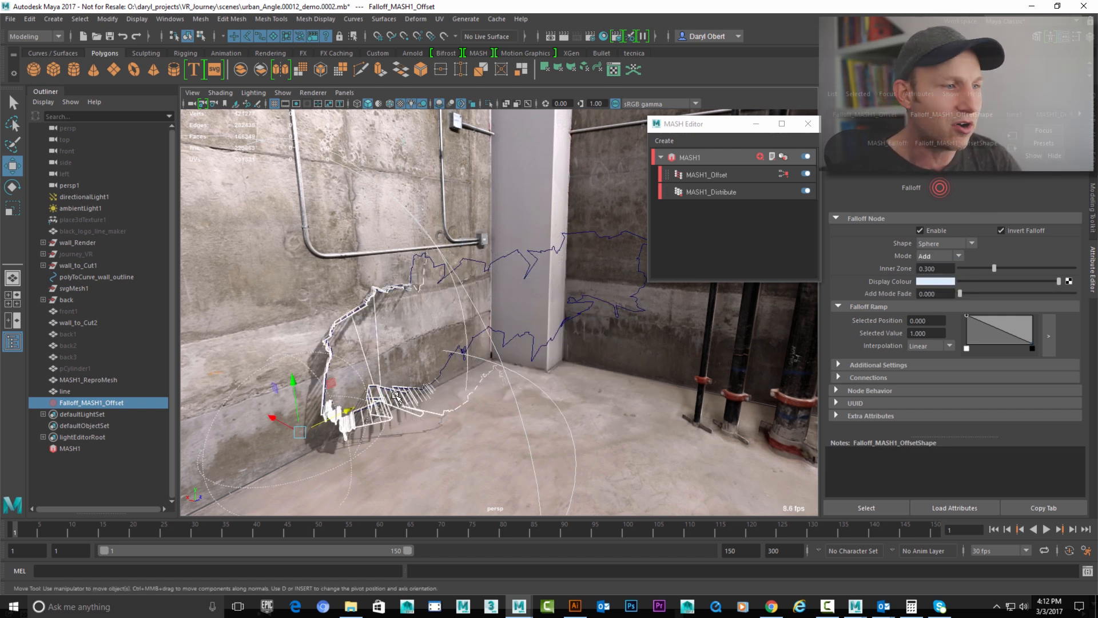
{"action": "left_click_drag", "start_coordinate": [352, 413], "coordinate": [658, 367]}
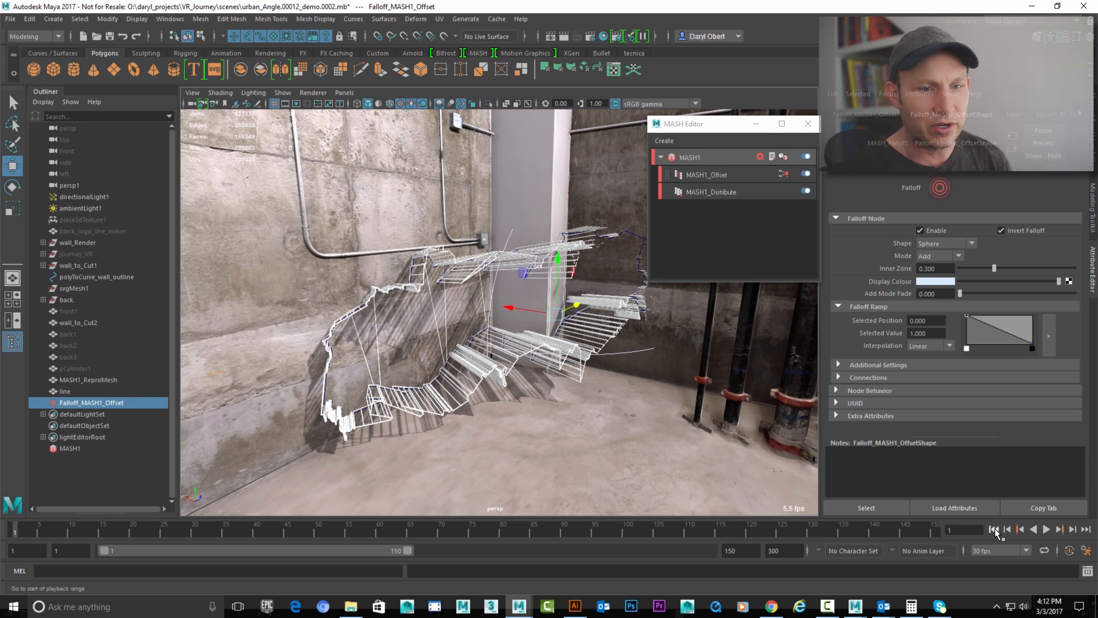
{"action": "left_click", "coordinate": [994, 530]}
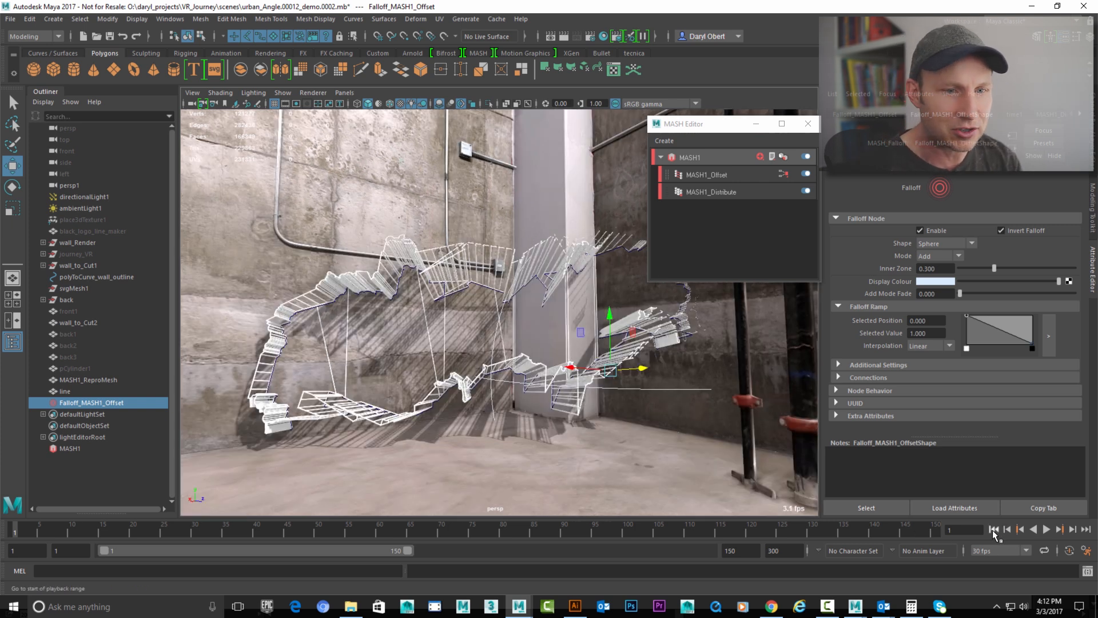
{"action": "mouse_move", "coordinate": [643, 369]}
{"action": "left_mouse_down"}
{"action": "mouse_move", "coordinate": [560, 372]}
{"action": "mouse_move", "coordinate": [626, 362]}
{"action": "left_mouse_up"}
{"action": "left_click_drag", "start_coordinate": [577, 298], "coordinate": [540, 295], "text": "alt"}
{"action": "left_click_drag", "start_coordinate": [445, 287], "coordinate": [701, 315], "text": "alt"}
Step: Set the falloff Mode to Normal and move the sphere away along the outline, beyond the corner column
{"action": "left_click", "coordinate": [946, 258]}
{"action": "left_click", "coordinate": [938, 257]}
{"action": "left_click_drag", "start_coordinate": [476, 318], "coordinate": [525, 274]}
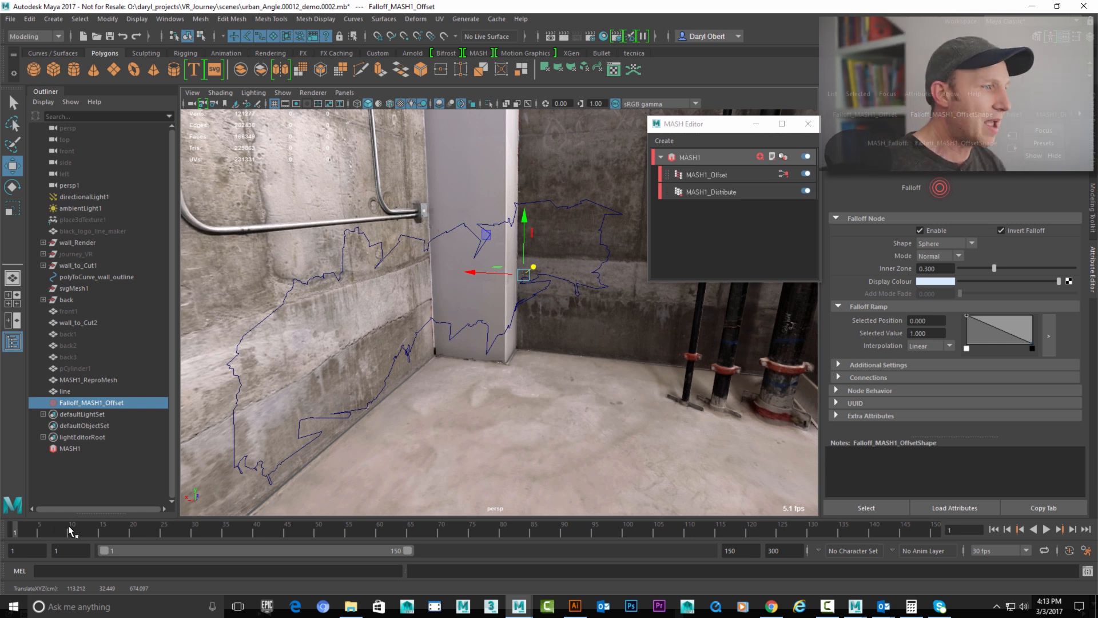
{"action": "left_click", "coordinate": [318, 278]}
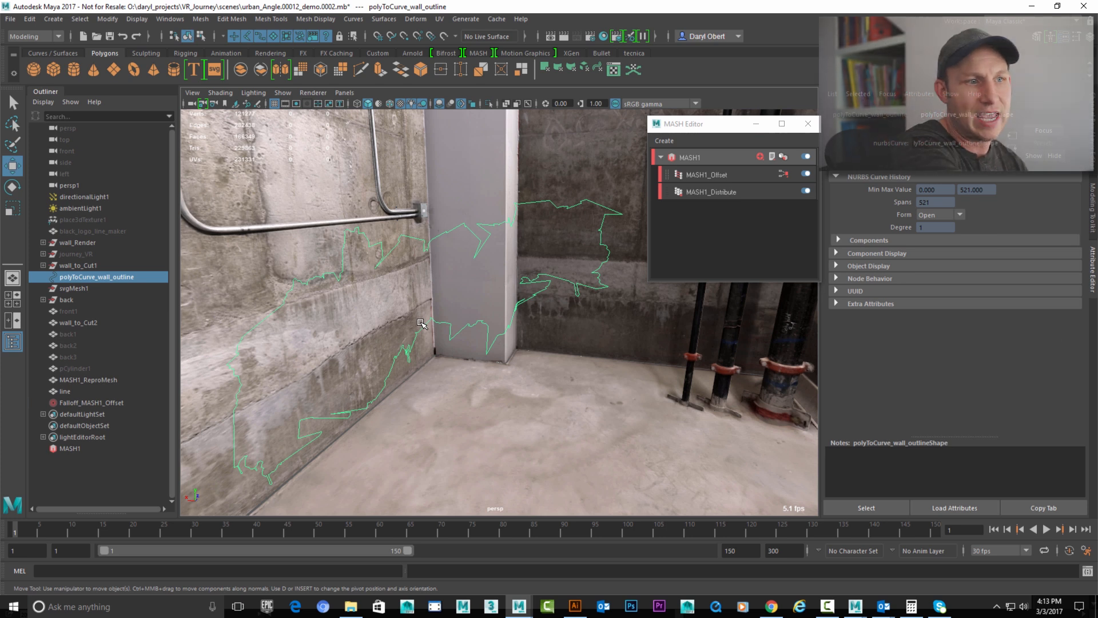
{"action": "left_click", "coordinate": [108, 19]}
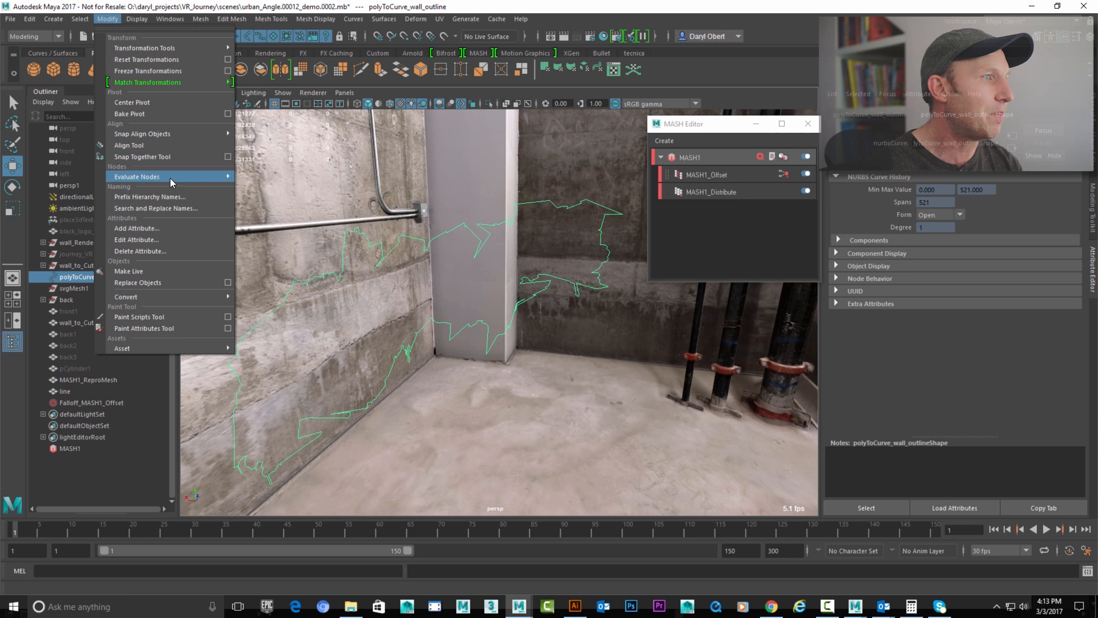
{"action": "mouse_move", "coordinate": [172, 183]}
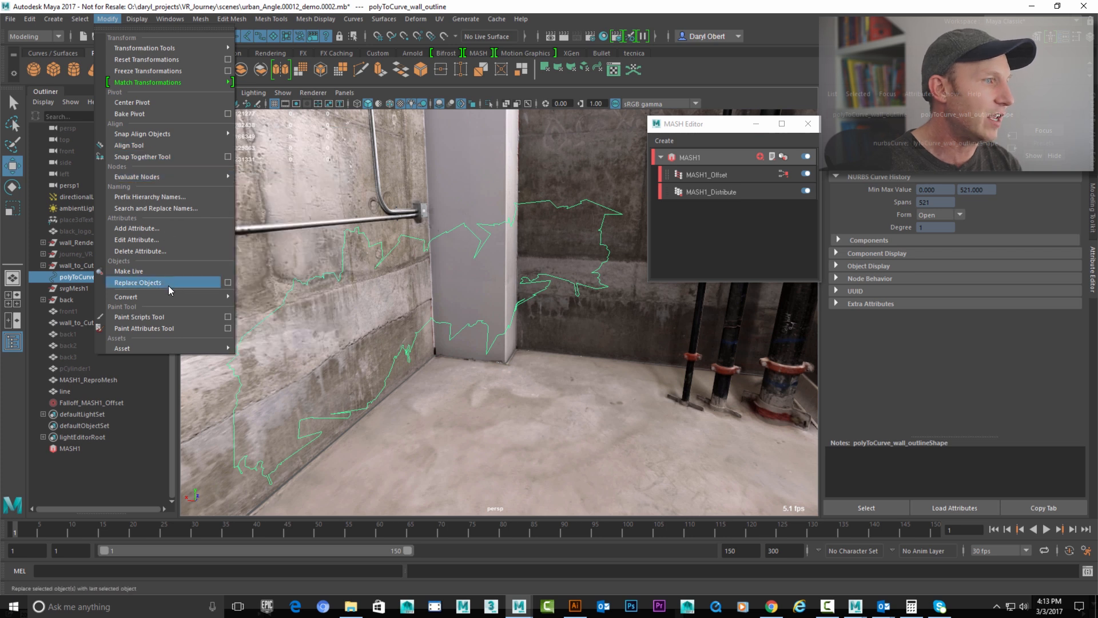
{"action": "mouse_move", "coordinate": [170, 296]}
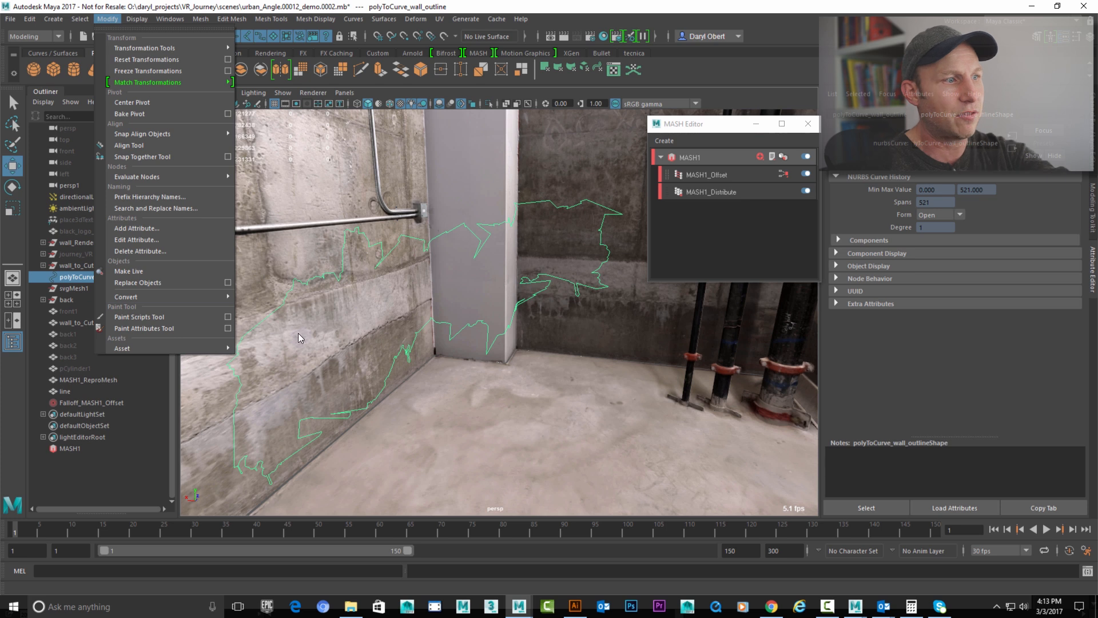
{"action": "left_click", "coordinate": [342, 277]}
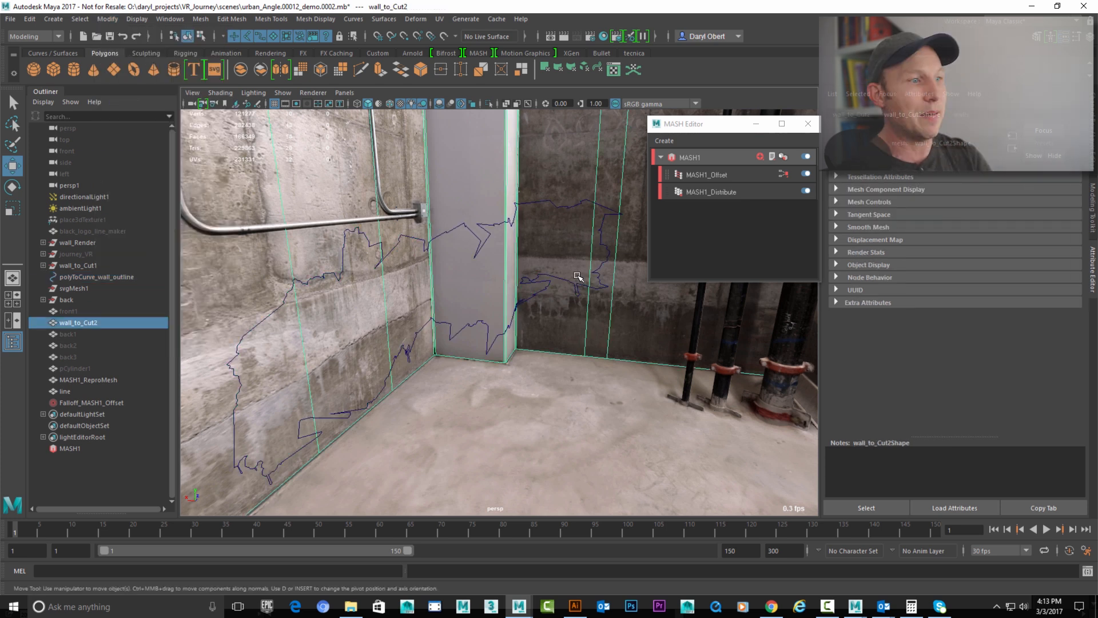
{"action": "left_click", "coordinate": [483, 225]}
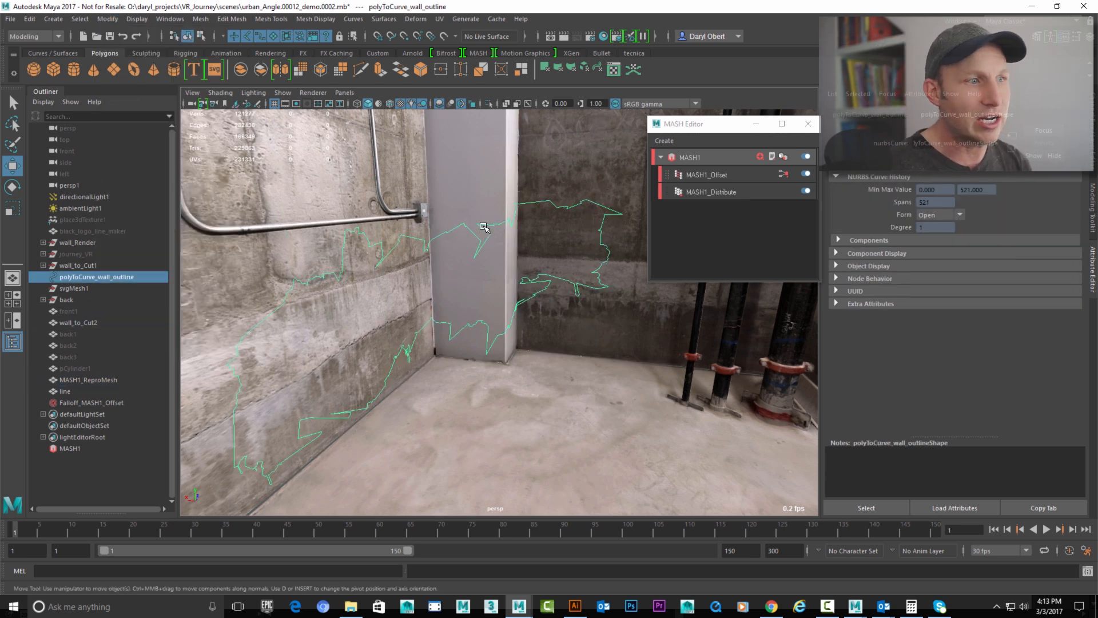
{"action": "left_click", "coordinate": [12, 278]}
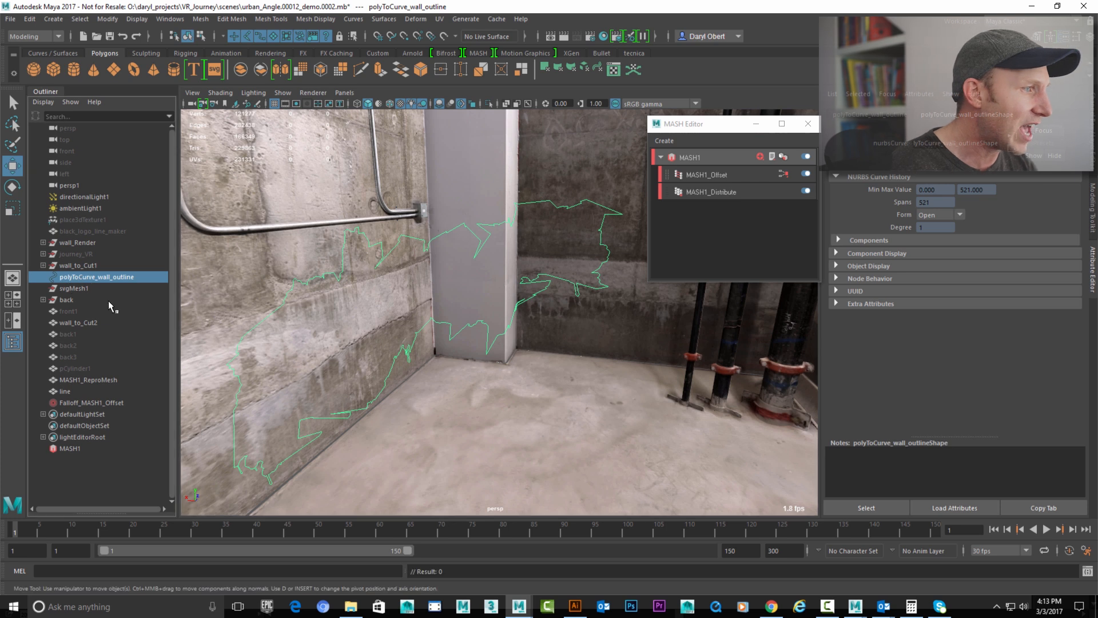
Step: Open the Attach to Motion Path options with Falloff_MASH1_Offset selected first and the polyToCurve_wall_outline curve last
{"action": "left_click", "coordinate": [99, 401]}
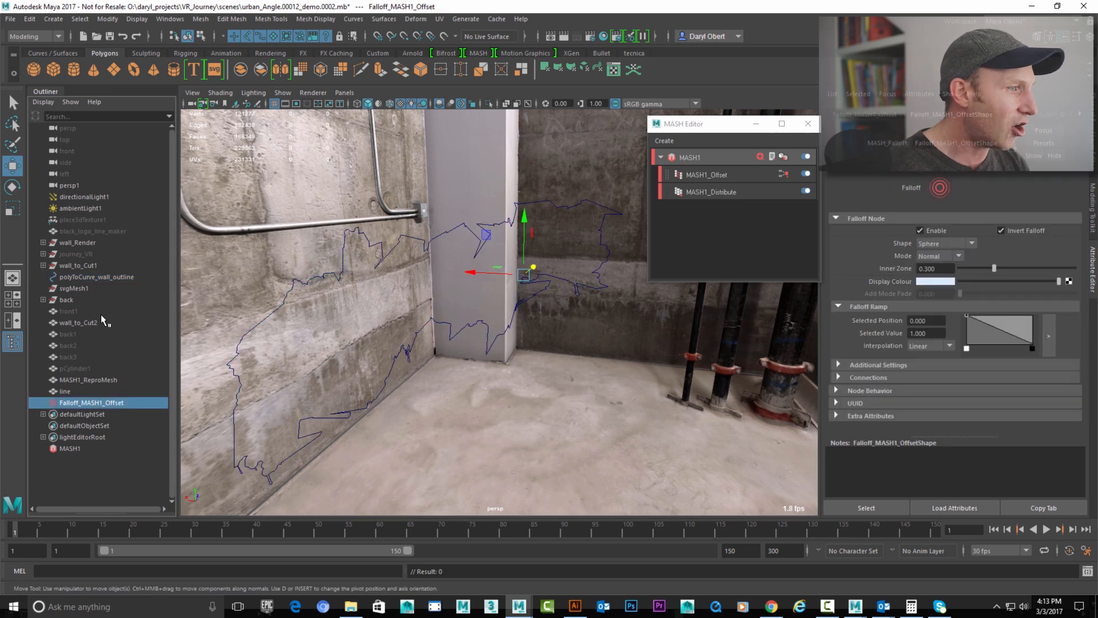
{"action": "left_click", "coordinate": [89, 280], "text": "ctrl"}
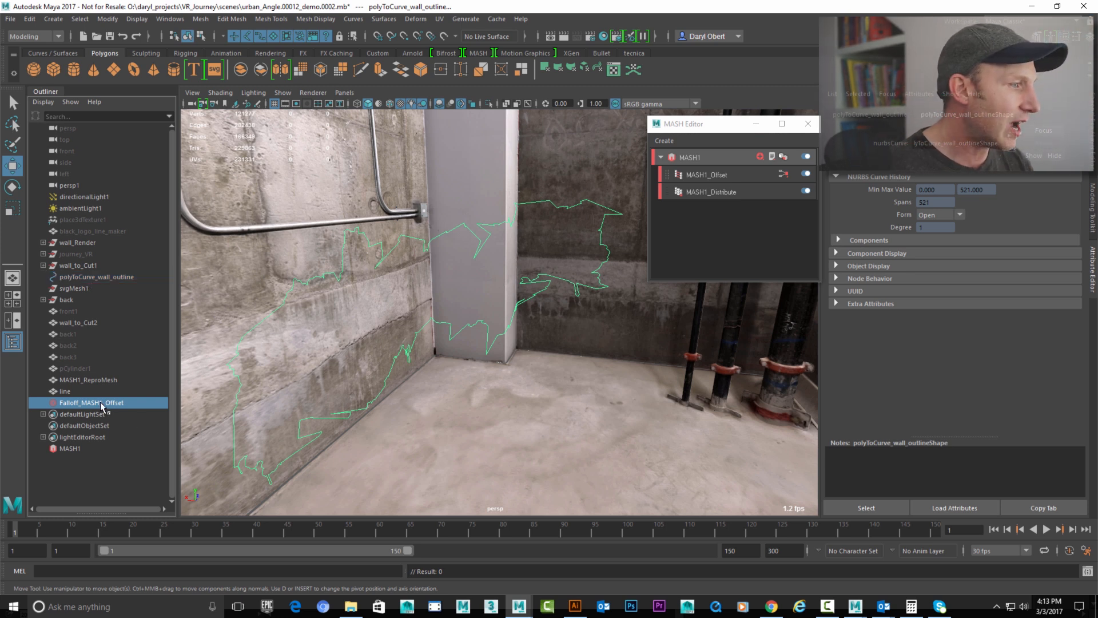
{"action": "left_click", "coordinate": [101, 402]}
{"action": "left_click", "coordinate": [98, 276], "text": "ctrl"}
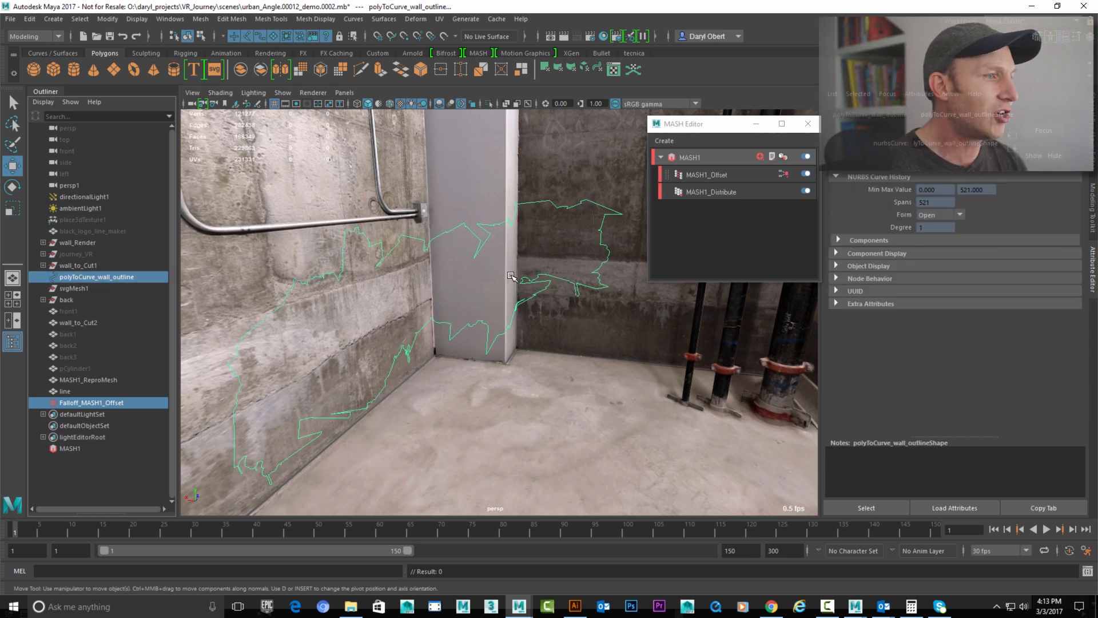
{"action": "left_click", "coordinate": [49, 36]}
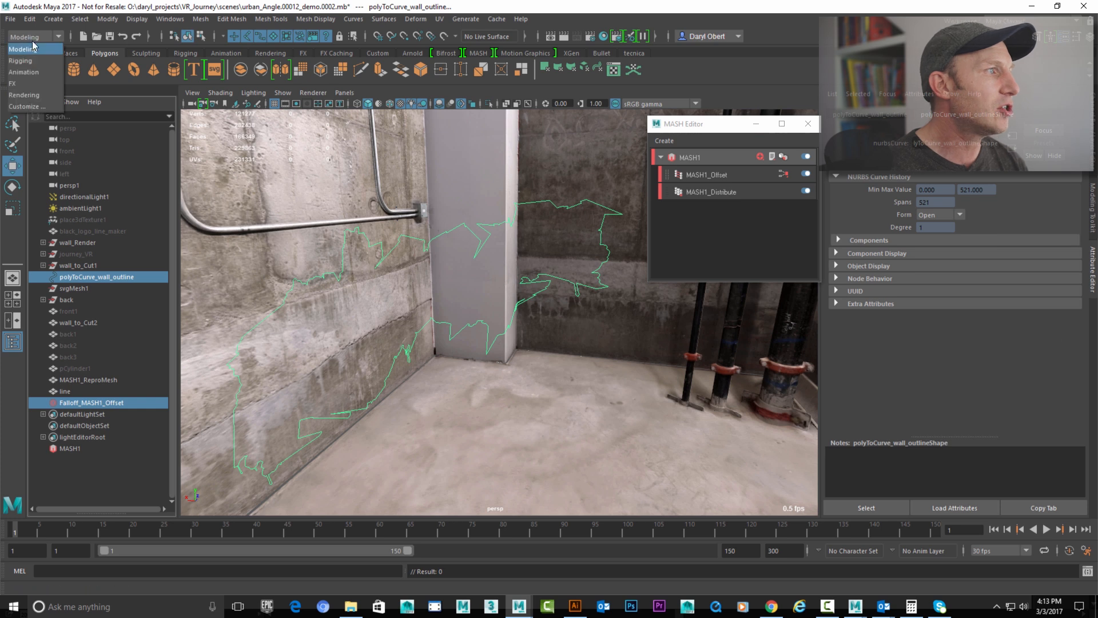
{"action": "left_click", "coordinate": [24, 73]}
{"action": "left_click", "coordinate": [323, 19]}
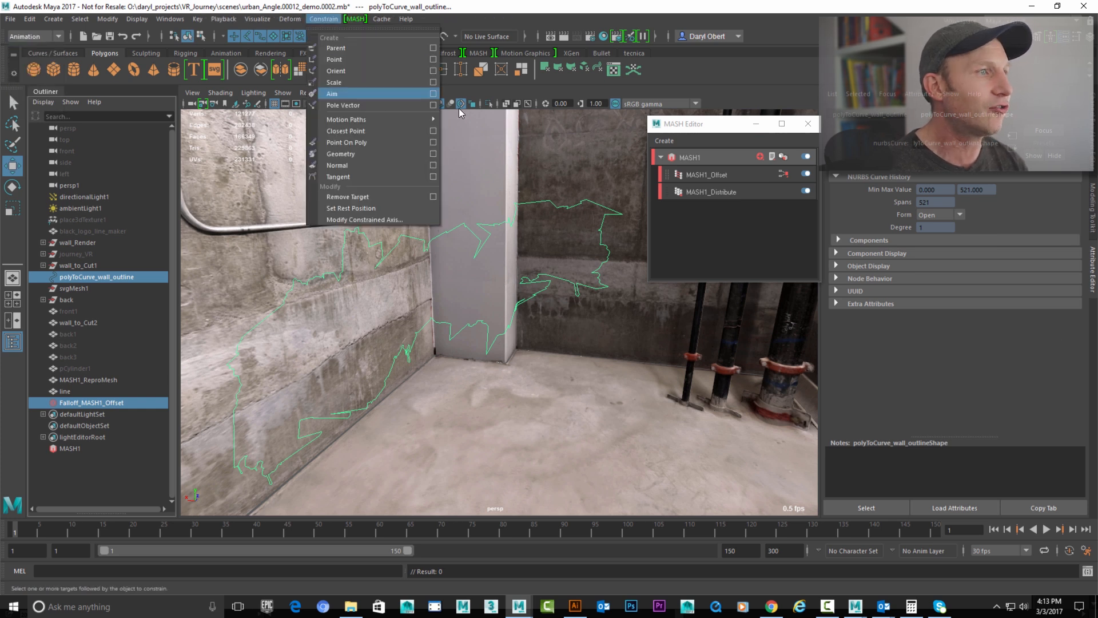
{"action": "mouse_move", "coordinate": [366, 118]}
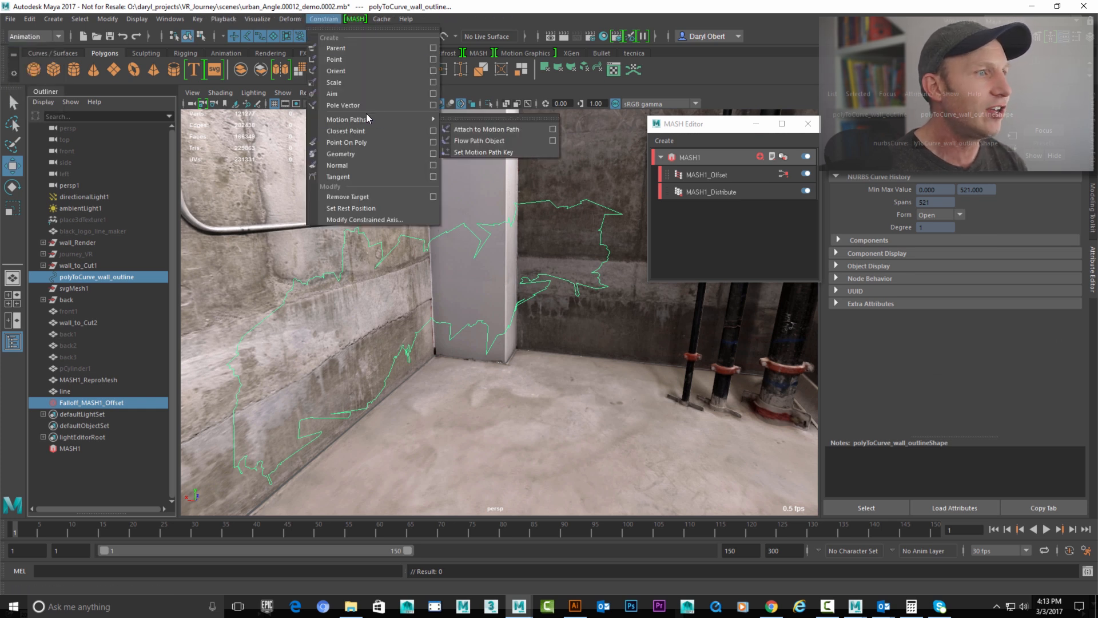
{"action": "left_click", "coordinate": [553, 130]}
Step: Attach the falloff to the outline curve with Follow off and a Start/End time range whose start time is 5
{"action": "left_click", "coordinate": [567, 281]}
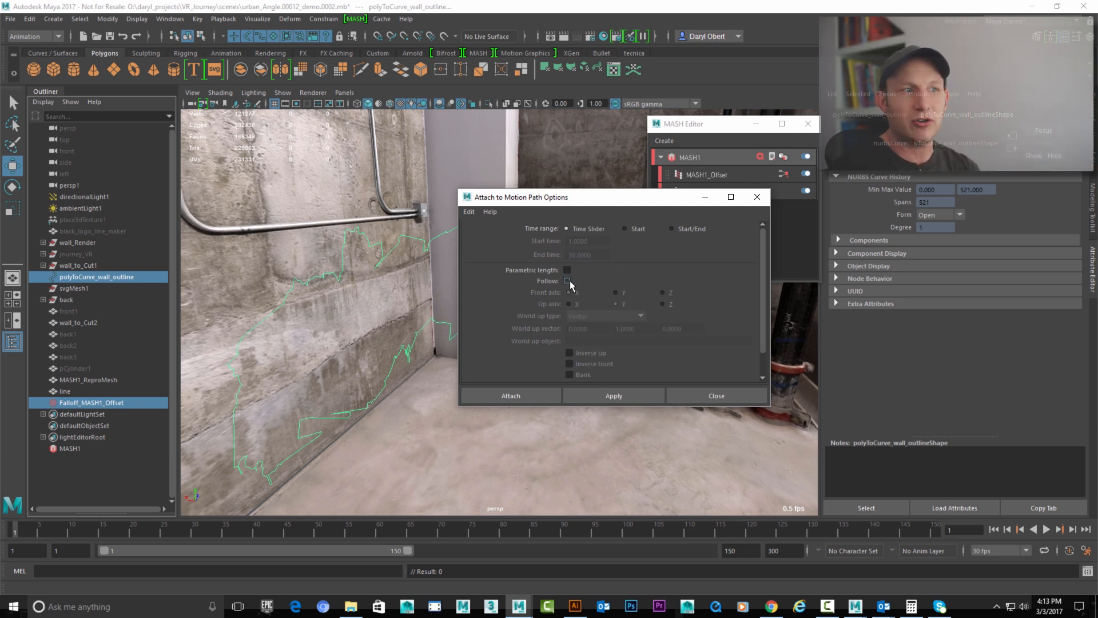
{"action": "left_click", "coordinate": [626, 229]}
{"action": "left_click", "coordinate": [671, 229]}
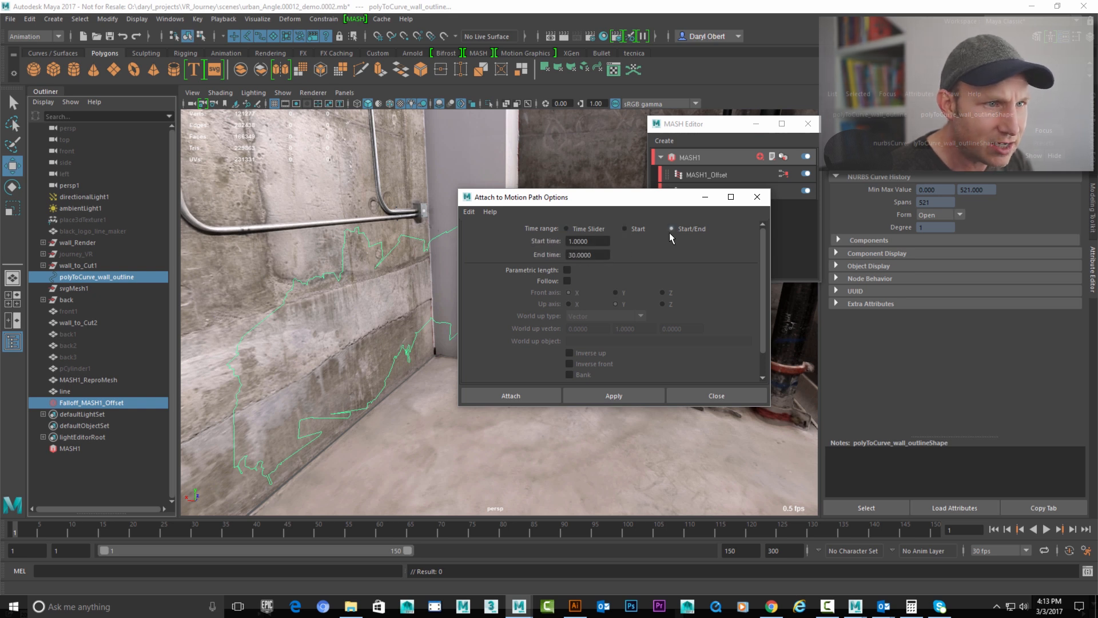
{"action": "double_click", "coordinate": [584, 255]}
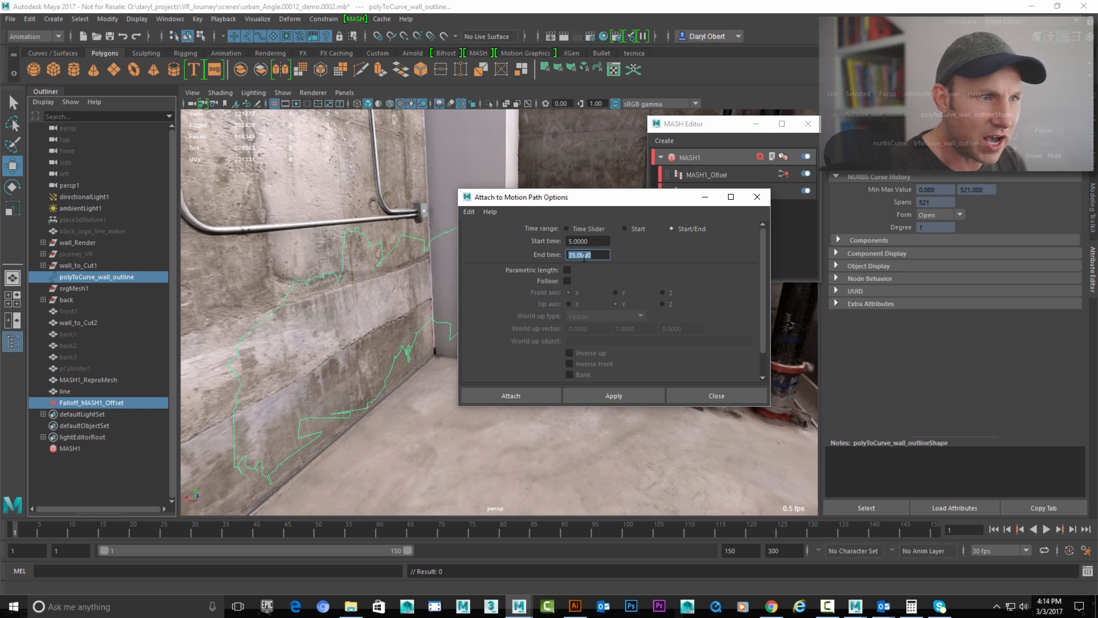
{"action": "left_click", "coordinate": [510, 396]}
Step: Key the falloff sphere's Scale X, Y and Z at frame 6
{"action": "left_click_drag", "start_coordinate": [521, 320], "coordinate": [397, 309], "text": "alt"}
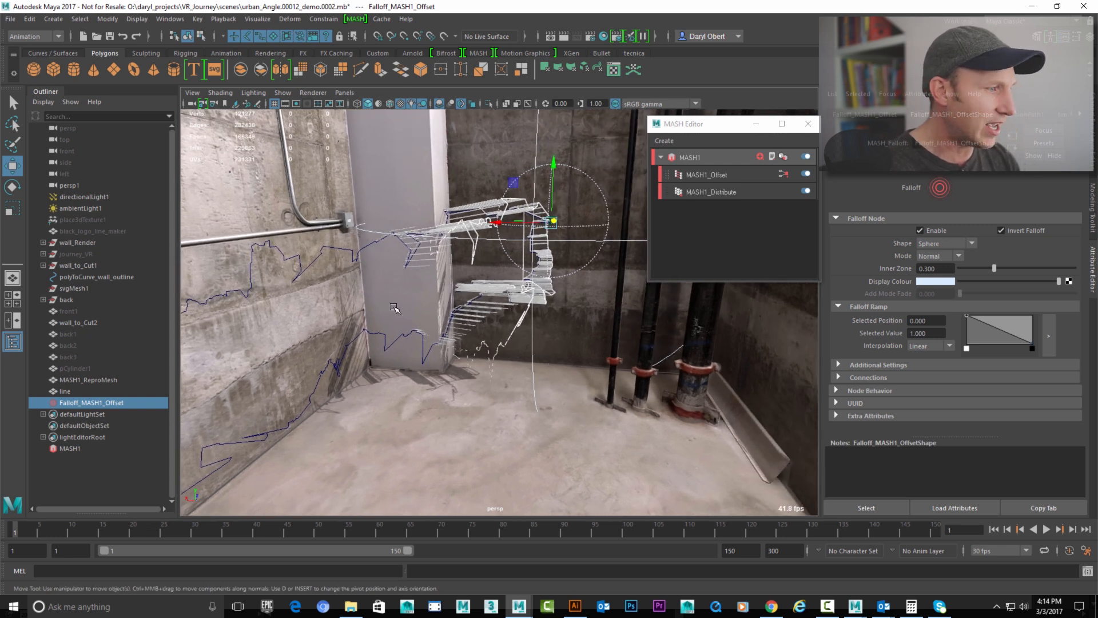
{"action": "key", "text": "ctrl+a"}
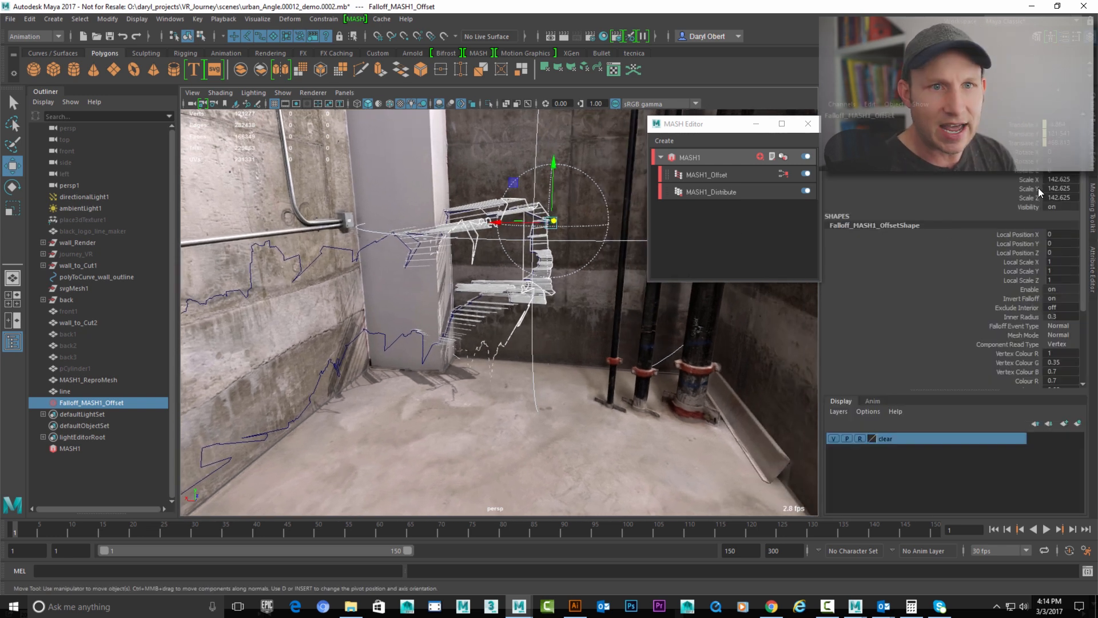
{"action": "left_click", "coordinate": [30, 529]}
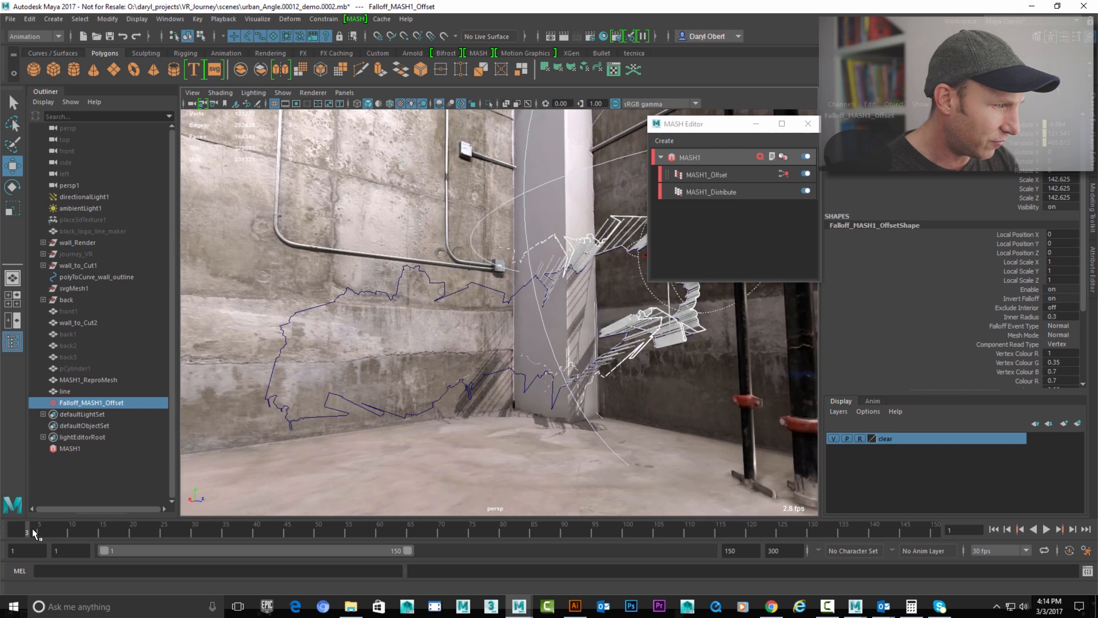
{"action": "left_click_drag", "start_coordinate": [37, 528], "coordinate": [45, 527]}
{"action": "left_click_drag", "start_coordinate": [1015, 179], "coordinate": [1025, 198]}
{"action": "mouse_move", "coordinate": [1020, 192]}
{"action": "right_mouse_down"}
{"action": "mouse_move", "coordinate": [1020, 226]}
{"action": "mouse_move", "coordinate": [1015, 211]}
{"action": "right_mouse_up"}
{"action": "key", "text": "alt+v"}
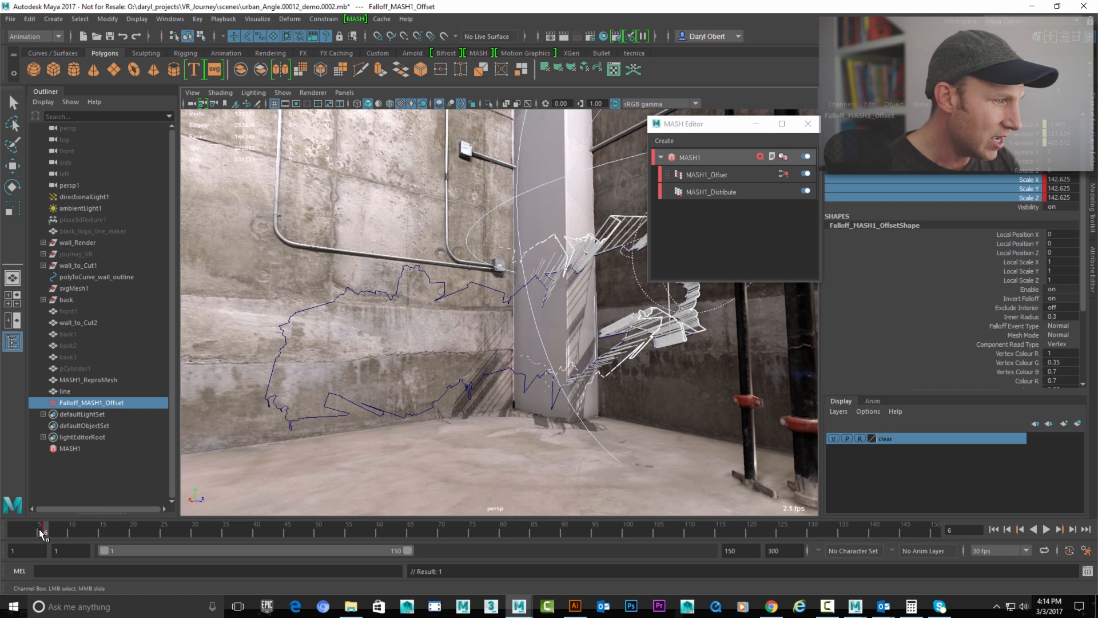
Step: Set the falloff's Scale X, Y and Z to 0 at frame 1 and key them
{"action": "left_click", "coordinate": [3, 532]}
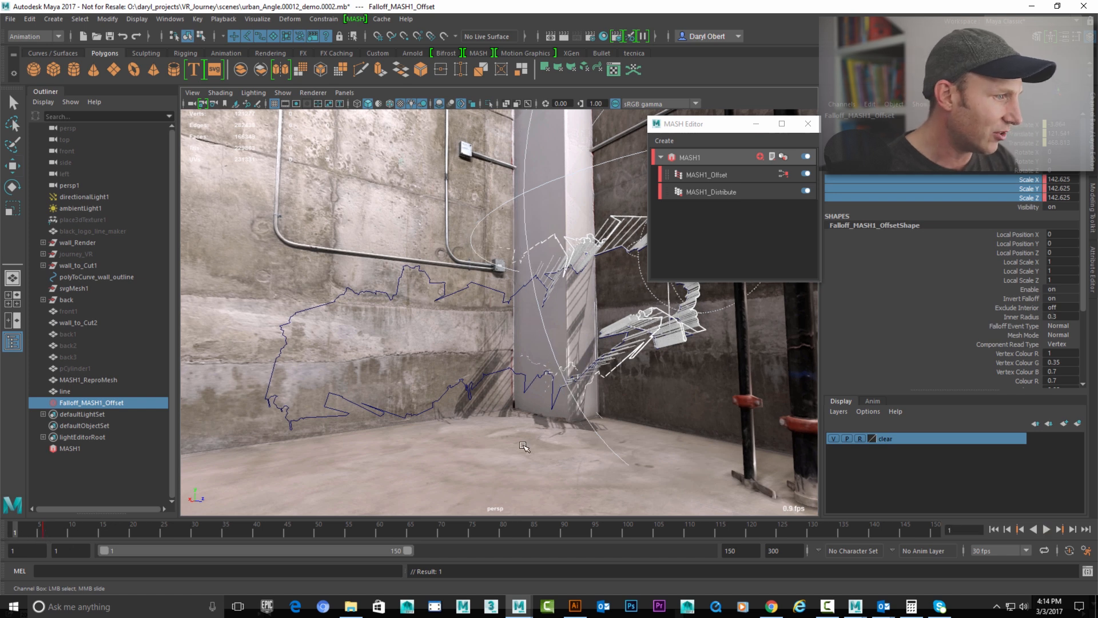
{"action": "left_click", "coordinate": [1067, 193]}
{"action": "type", "text": "0"}
{"action": "key", "text": "Return"}
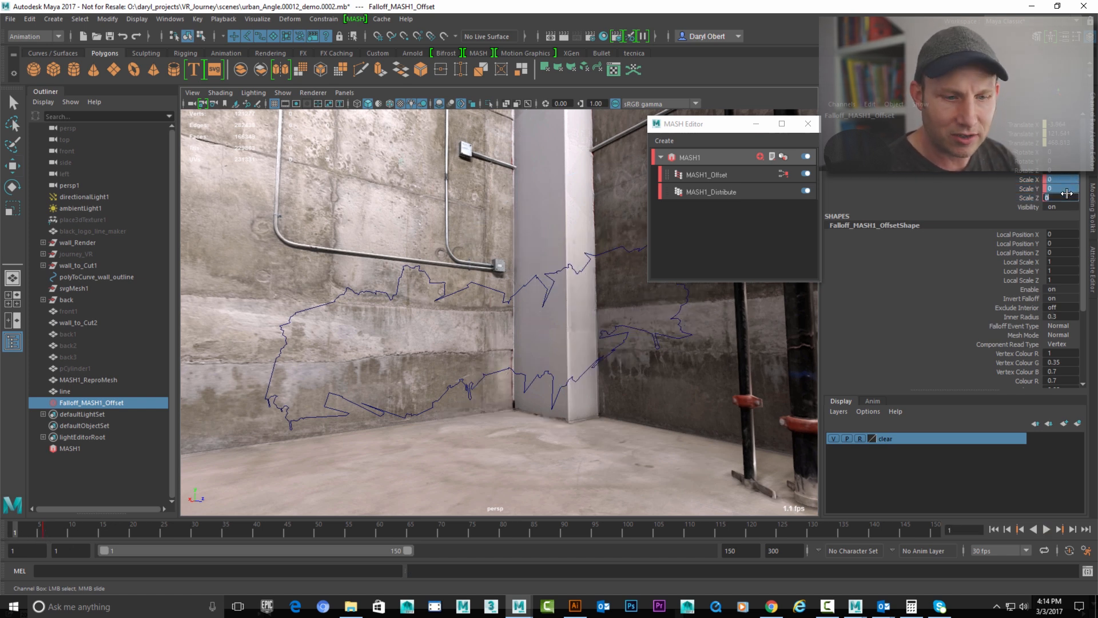
{"action": "right_click", "coordinate": [1031, 189]}
{"action": "left_click", "coordinate": [1023, 204]}
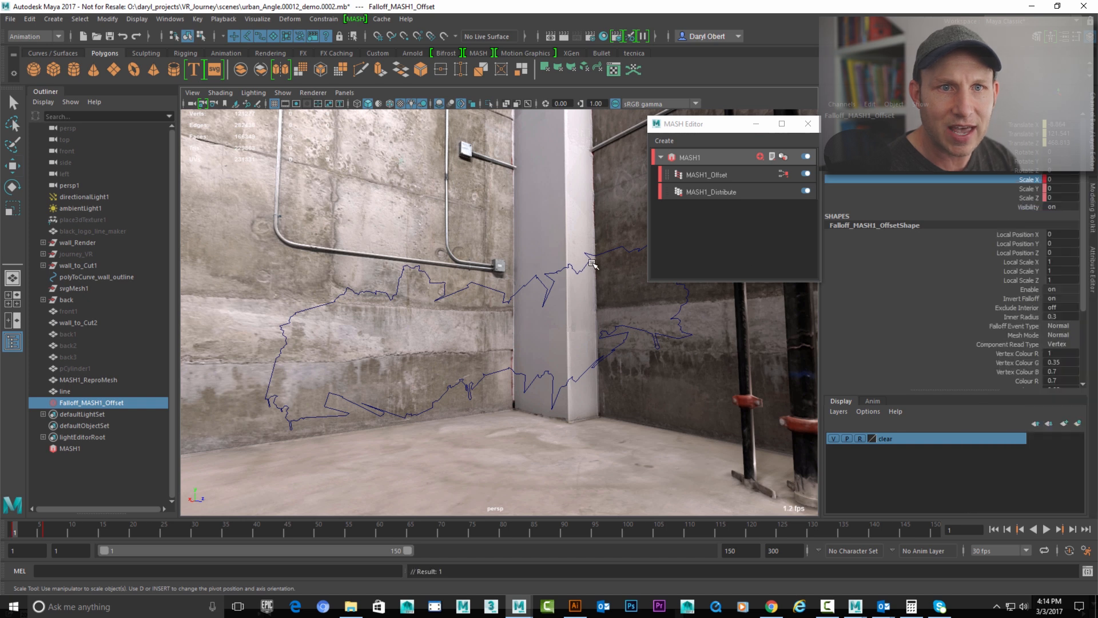
Step: Close the MASH Editor and clear the selection
{"action": "left_click", "coordinate": [630, 218]}
{"action": "left_click", "coordinate": [808, 123]}
{"action": "key", "text": "w"}
{"action": "left_click", "coordinate": [561, 480]}
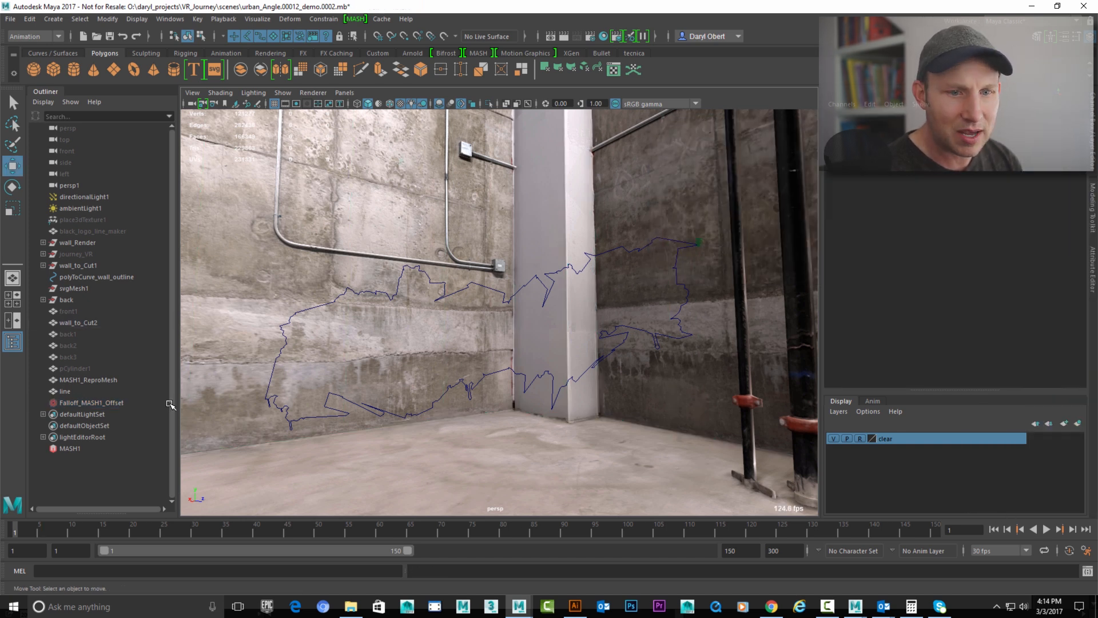
Step: Select Falloff_MASH1_Offset again and set its falloff Mode to Add
{"action": "left_click", "coordinate": [81, 404]}
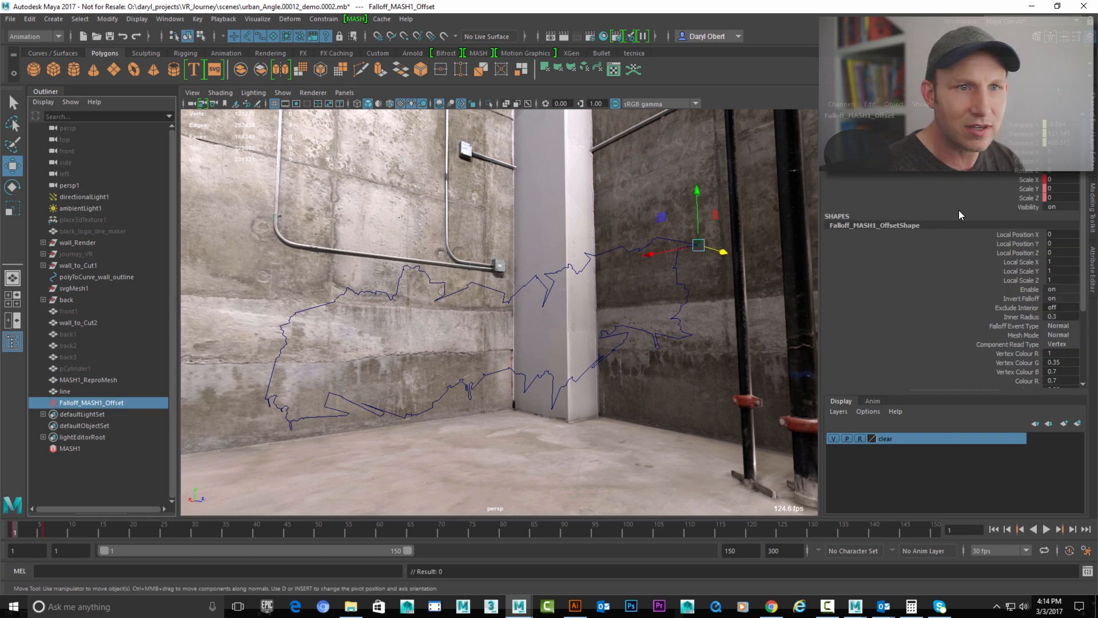
{"action": "left_click", "coordinate": [1093, 286]}
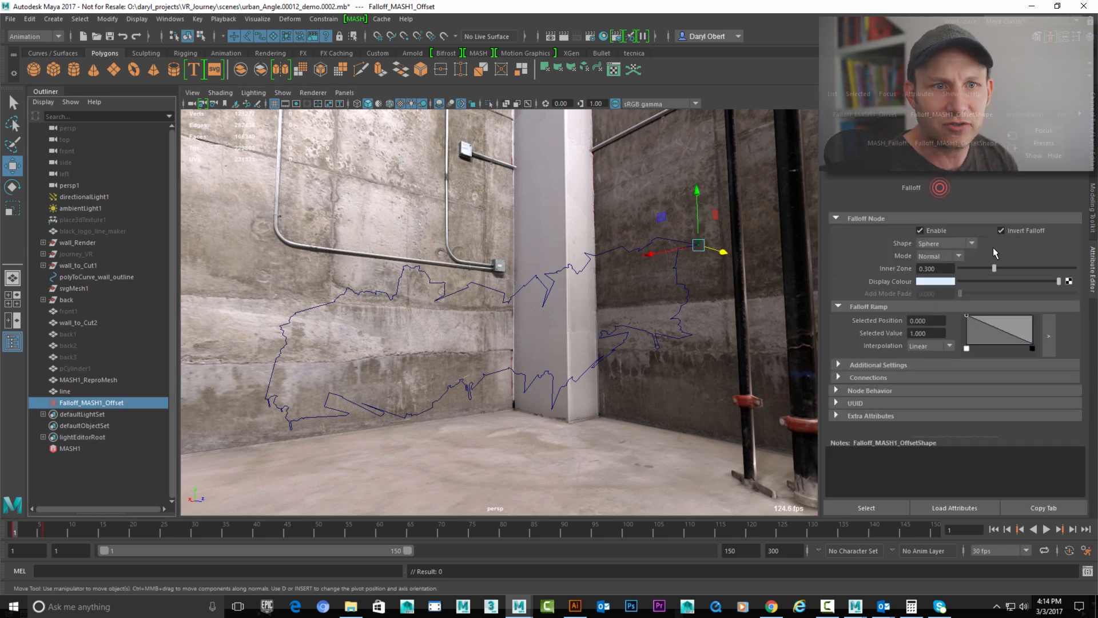
{"action": "left_click", "coordinate": [939, 256]}
{"action": "left_click", "coordinate": [936, 272]}
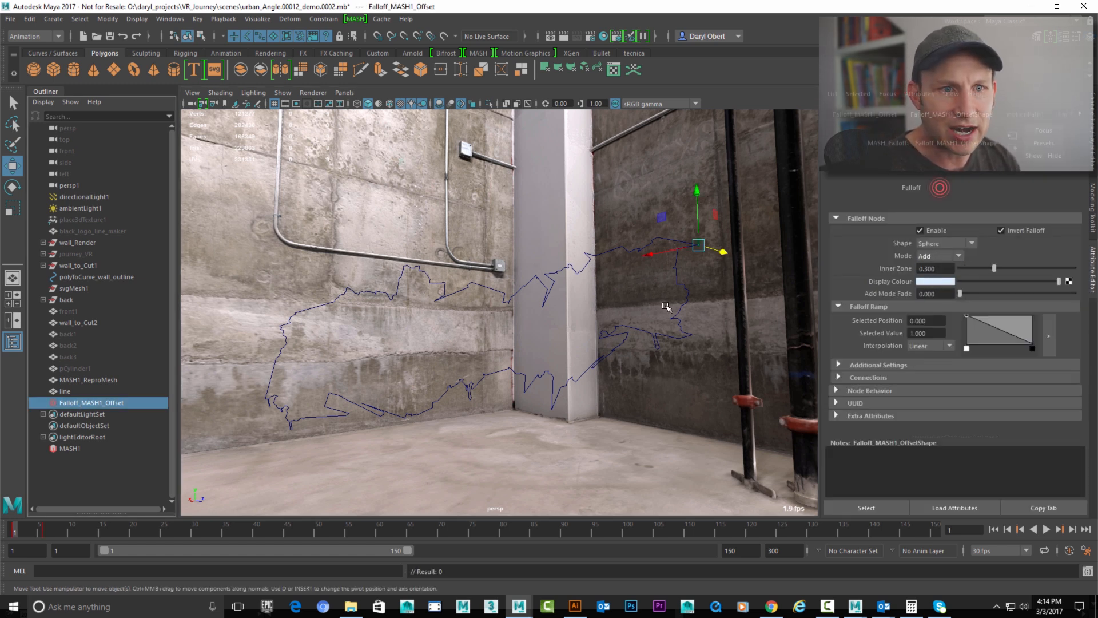
Step: Deselect the falloff and play back the animation to check how the cylinders grow along the outline, stopping at frame 82
{"action": "left_click", "coordinate": [666, 444]}
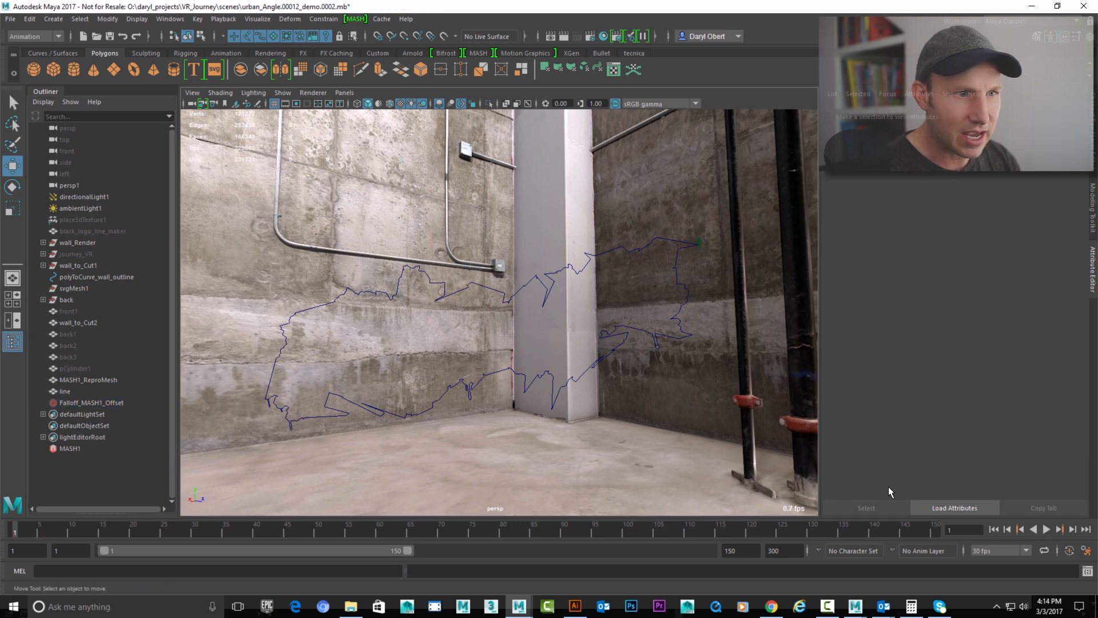
{"action": "left_click", "coordinate": [1046, 529]}
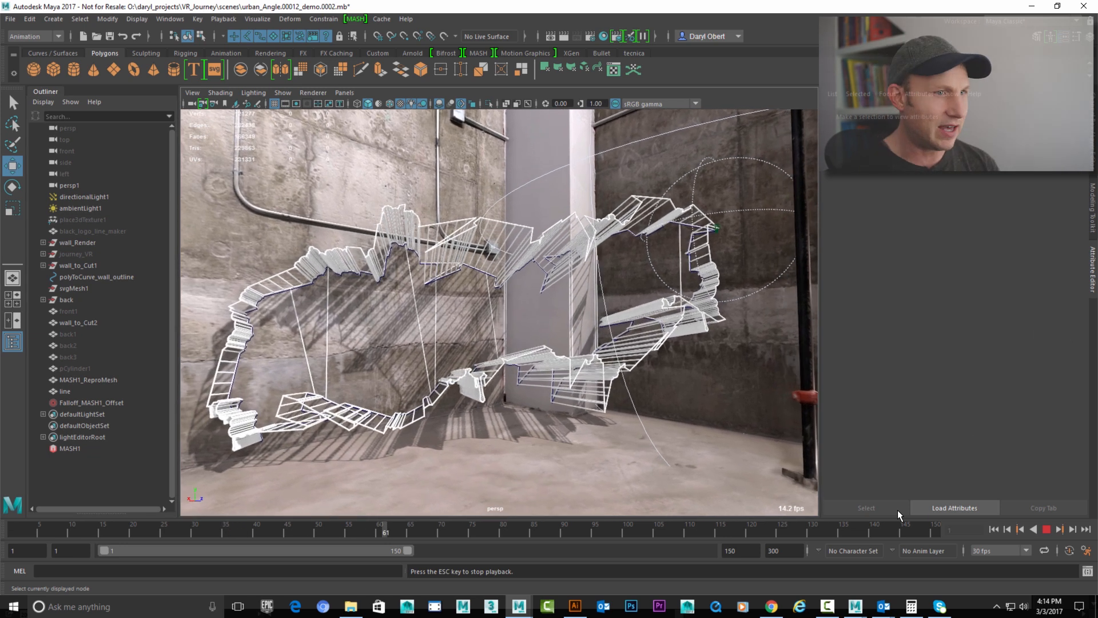
{"action": "left_click", "coordinate": [1046, 530]}
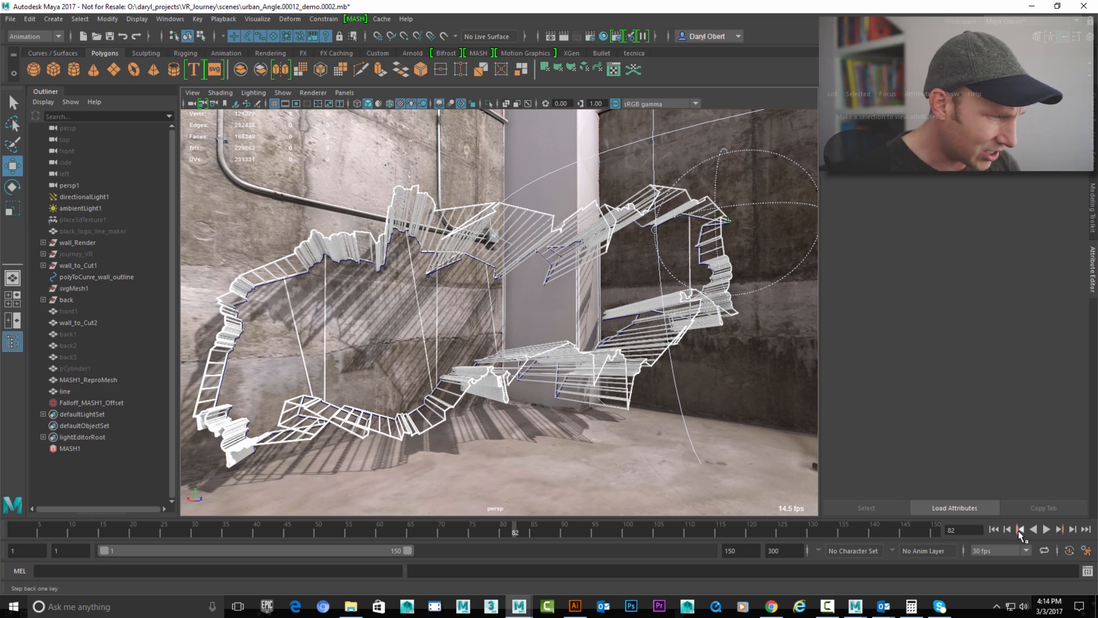
Step: Select only the falloff, return to its scale key at frame 6, and flatten the sphere vertically along its Y scale
{"action": "left_click", "coordinate": [757, 204]}
{"action": "left_click", "coordinate": [783, 156], "text": "shift"}
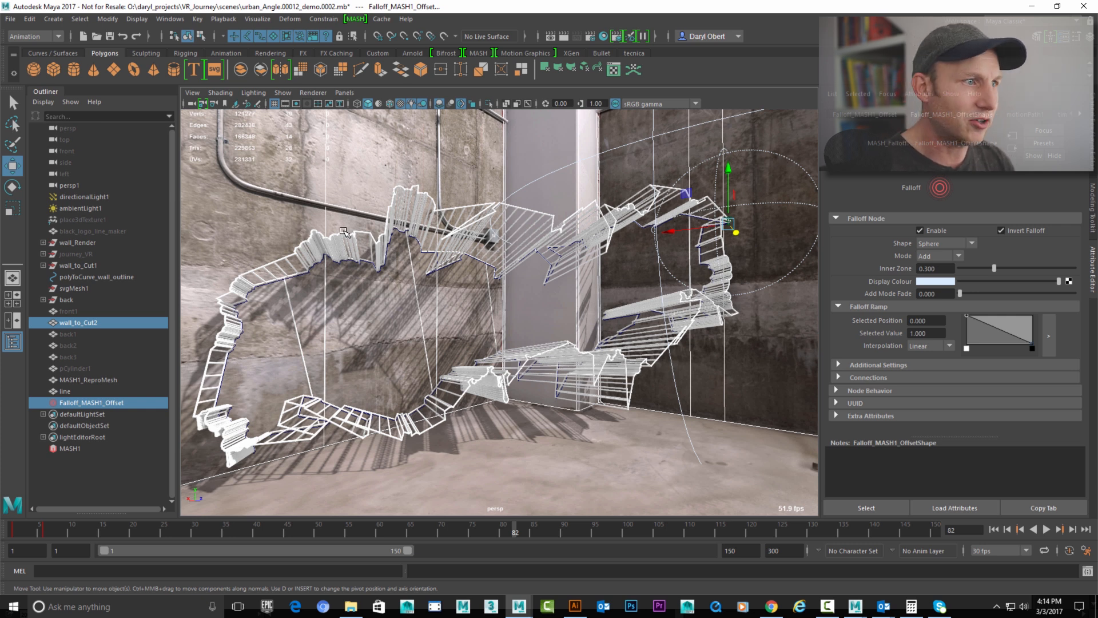
{"action": "left_click", "coordinate": [97, 403]}
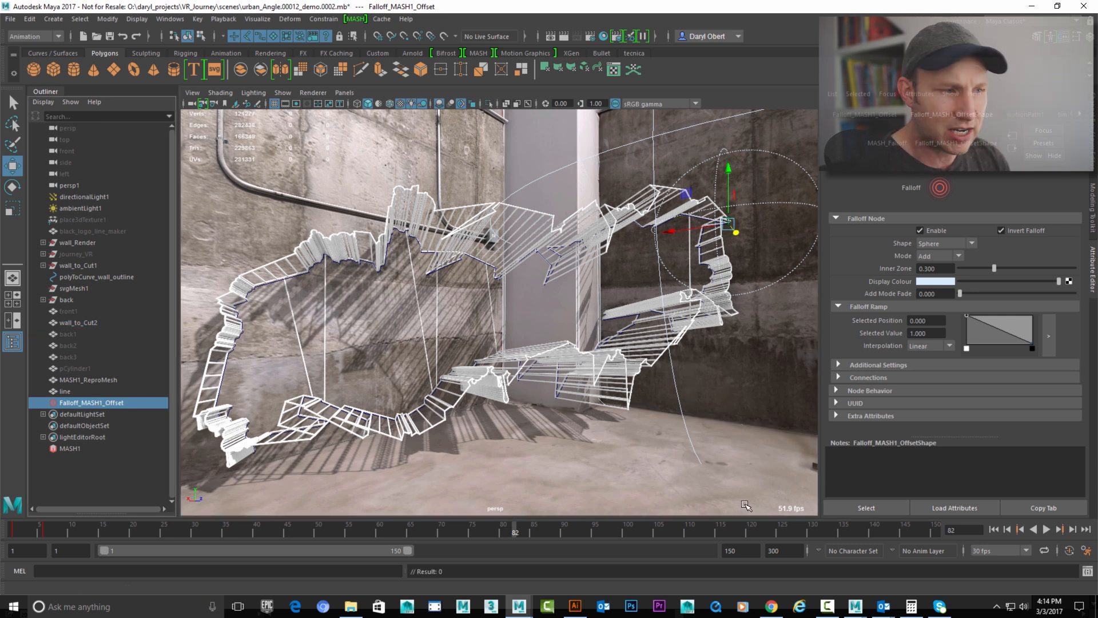
{"action": "left_click", "coordinate": [1020, 530]}
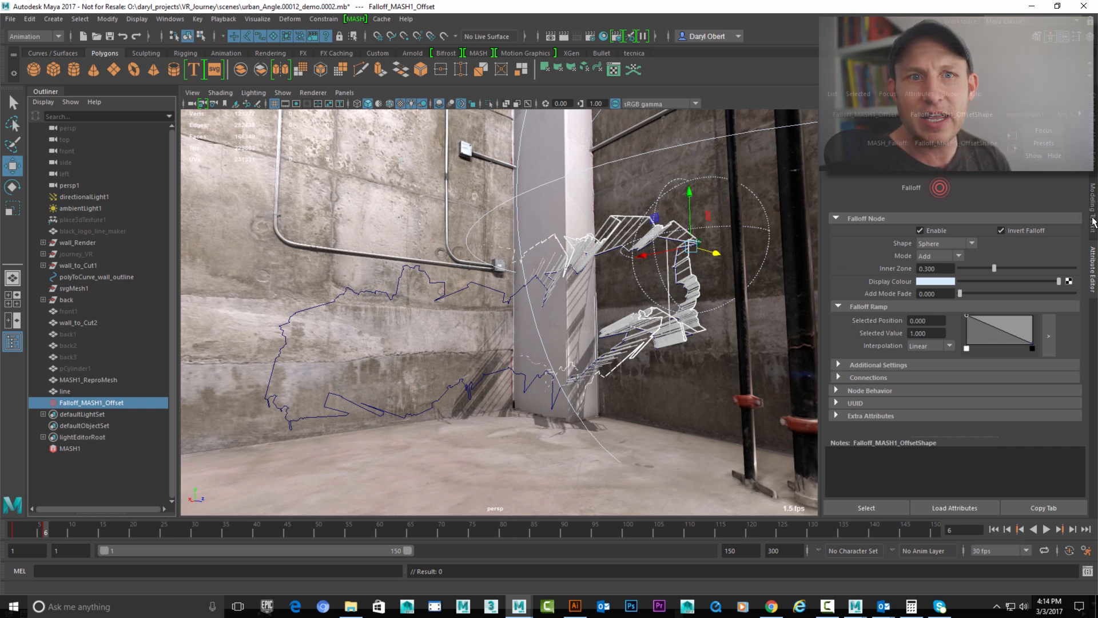
{"action": "key", "text": "r"}
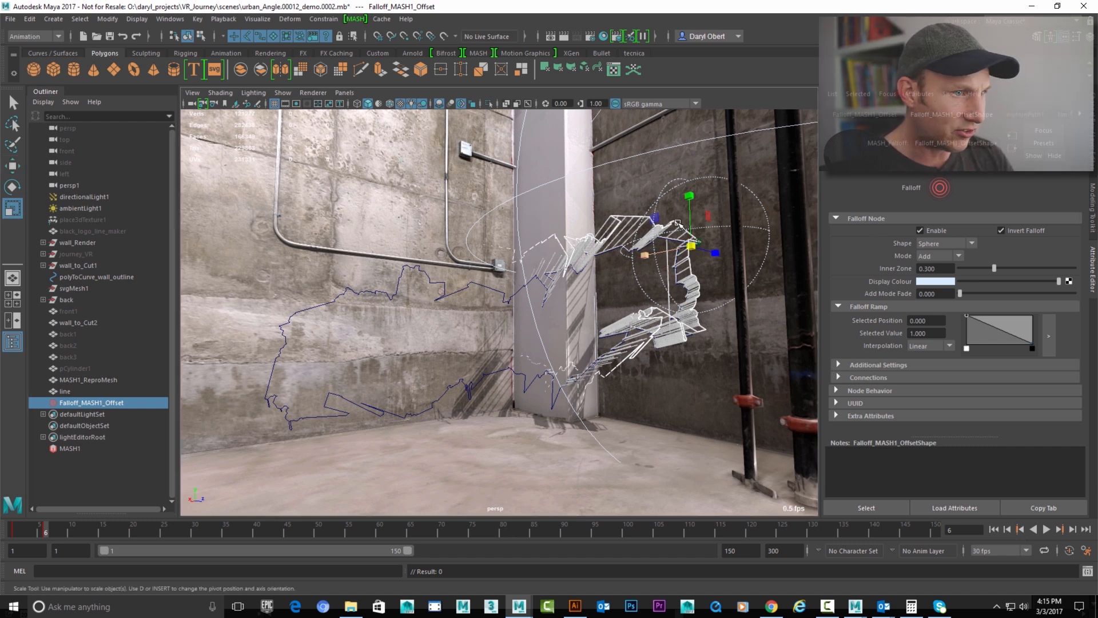
{"action": "left_click_drag", "start_coordinate": [690, 197], "coordinate": [693, 233]}
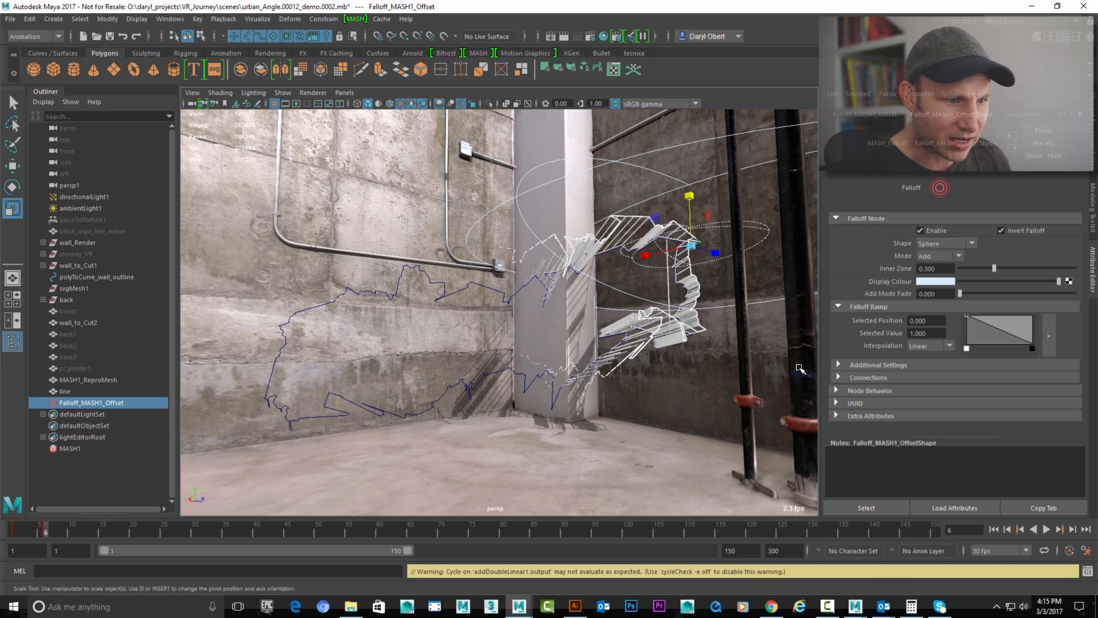
Step: Key the falloff's flattened Scale X, Scale Y and Scale Z values at frame 6
{"action": "left_click", "coordinate": [1095, 165]}
{"action": "left_click_drag", "start_coordinate": [1029, 180], "coordinate": [1031, 197]}
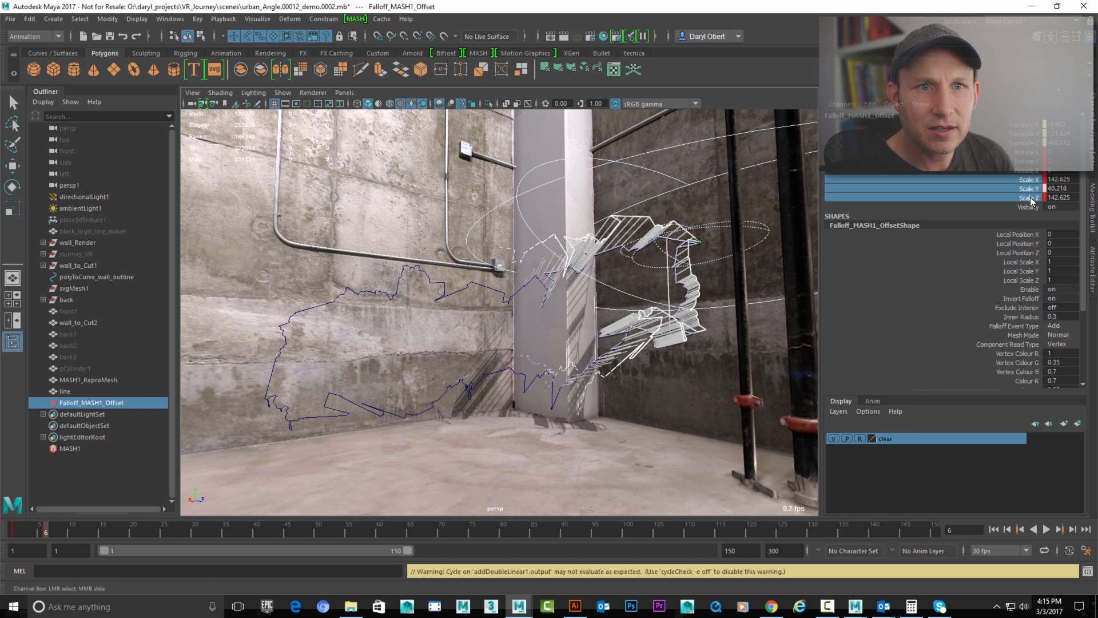
{"action": "right_click", "coordinate": [1022, 196]}
{"action": "left_click", "coordinate": [1008, 220]}
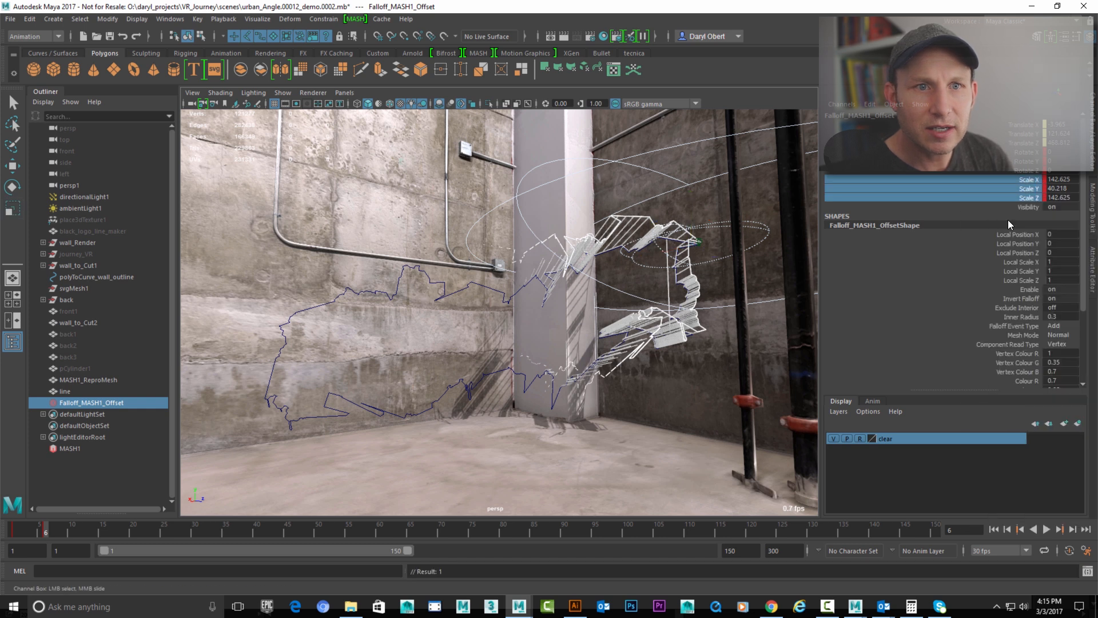
Step: Play the animation from frame 1, stopping at frame 86, and switch to Movies & TV to play the urban_Angle video
{"action": "left_click", "coordinate": [994, 529]}
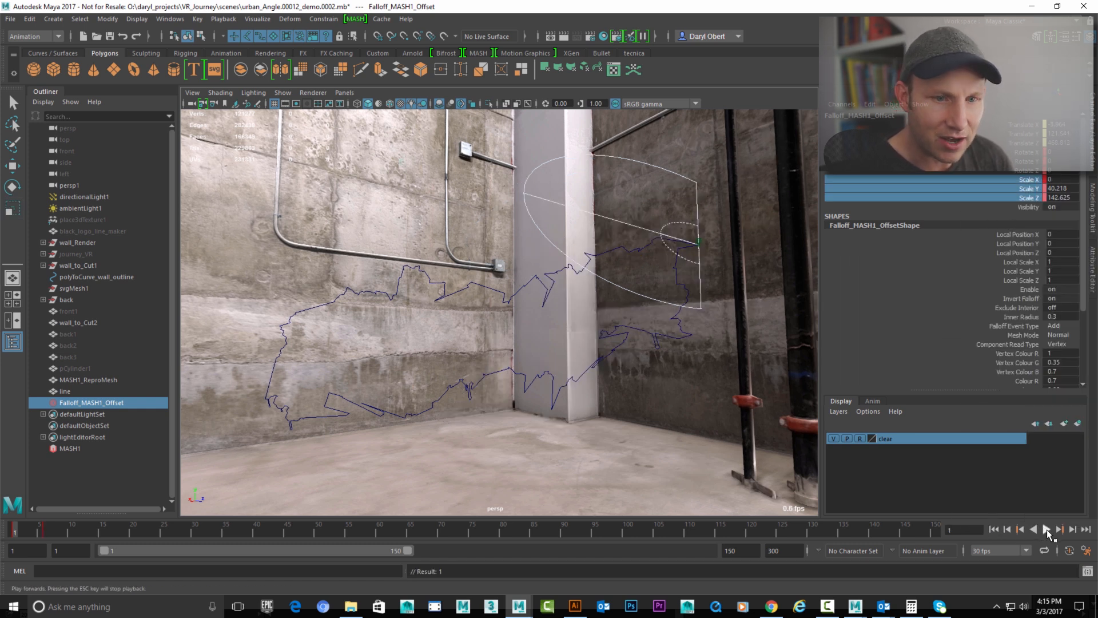
{"action": "left_click", "coordinate": [1047, 530]}
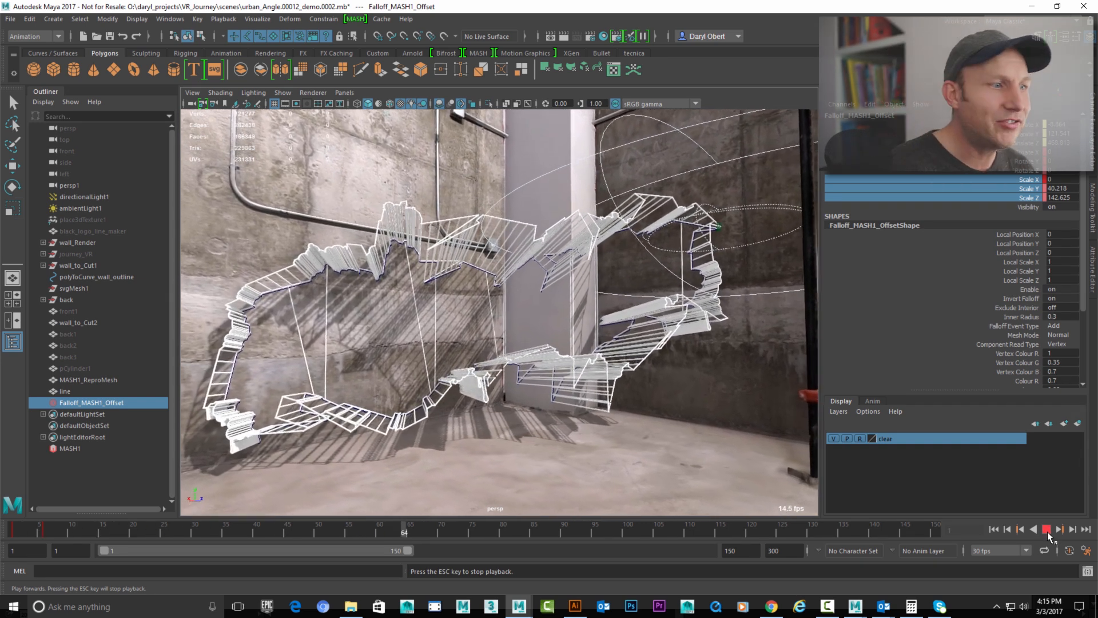
{"action": "left_click", "coordinate": [1047, 530]}
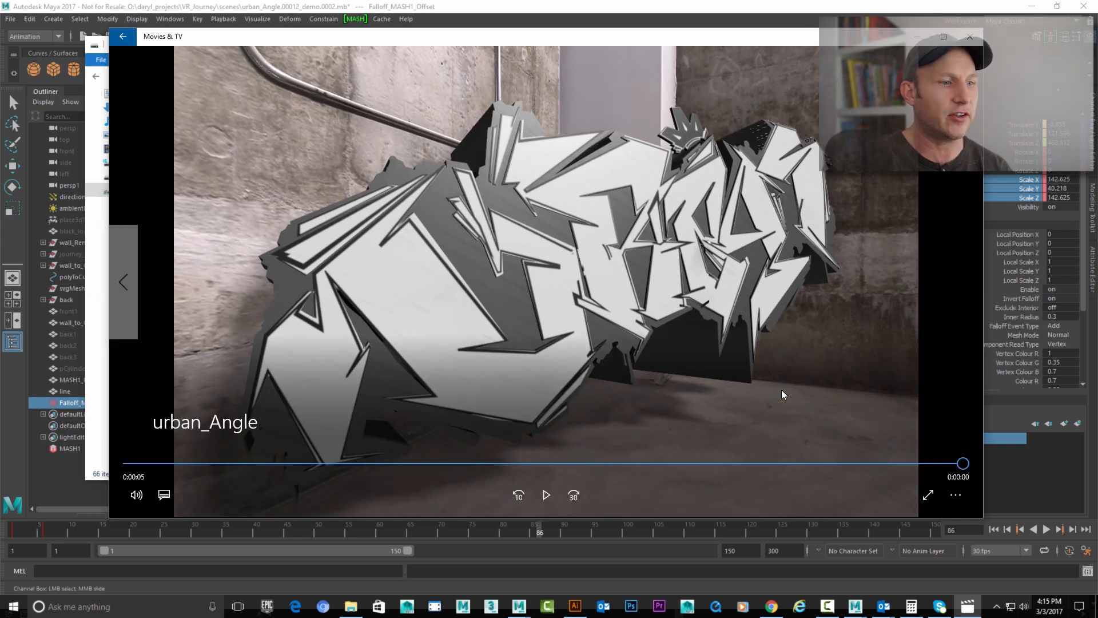
{"action": "left_click", "coordinate": [544, 493]}
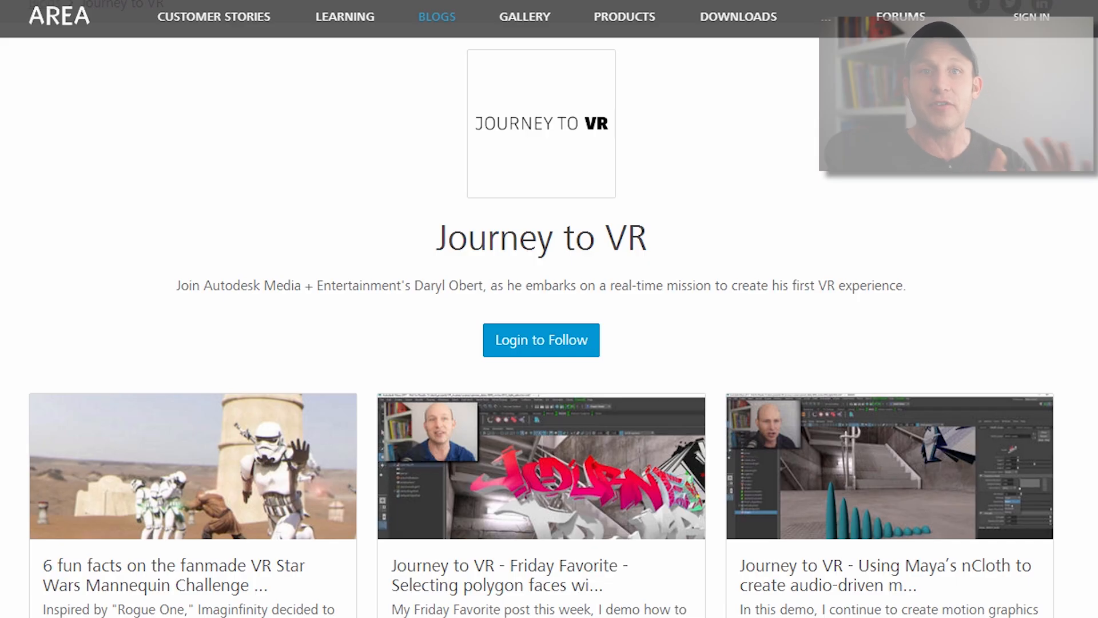
Step: Switch to the AREA website and look through the posts on the Journey to VR blog page
{"action": "scroll", "coordinate": [549, 309], "scroll_direction": "down", "scroll_amount": 3}
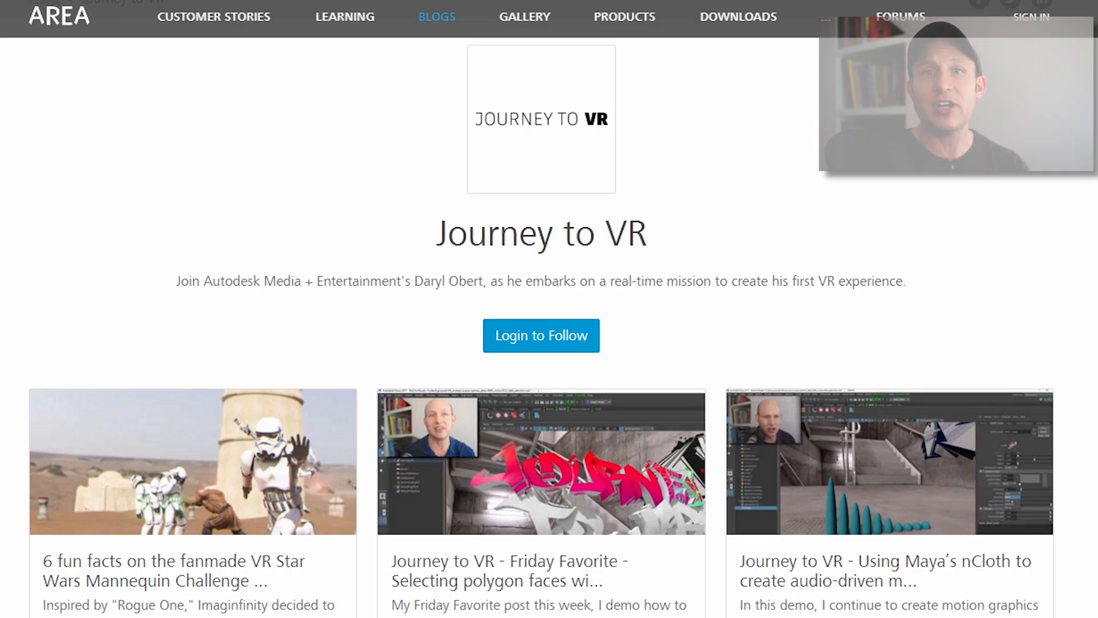
{"action": "scroll", "coordinate": [549, 309], "scroll_direction": "down", "scroll_amount": 5}
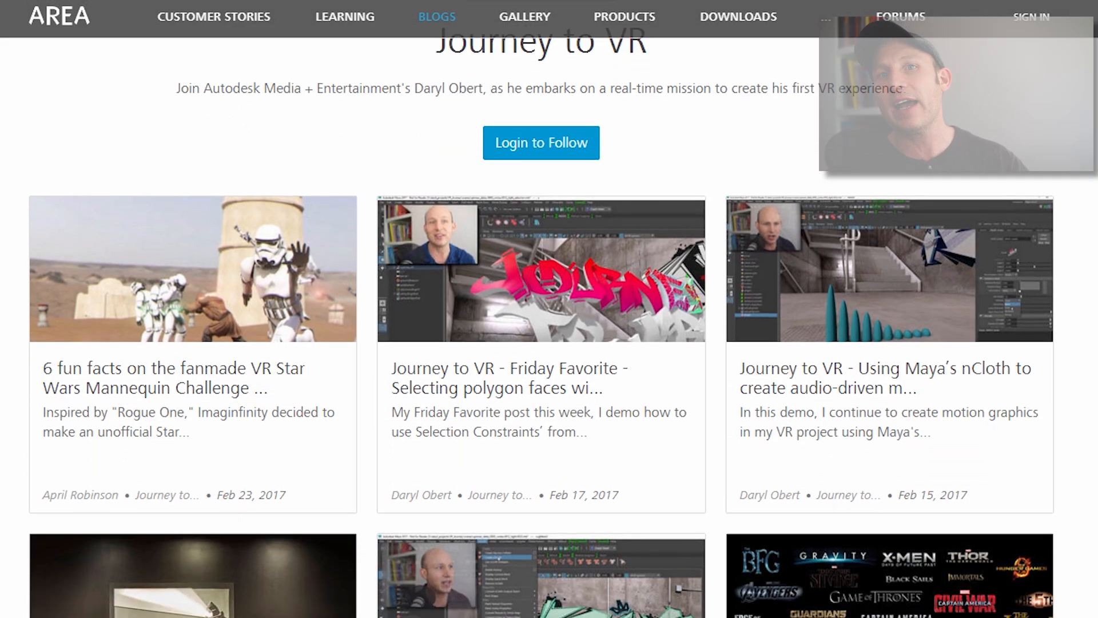
{"action": "scroll", "coordinate": [549, 308], "scroll_direction": "down", "scroll_amount": 3}
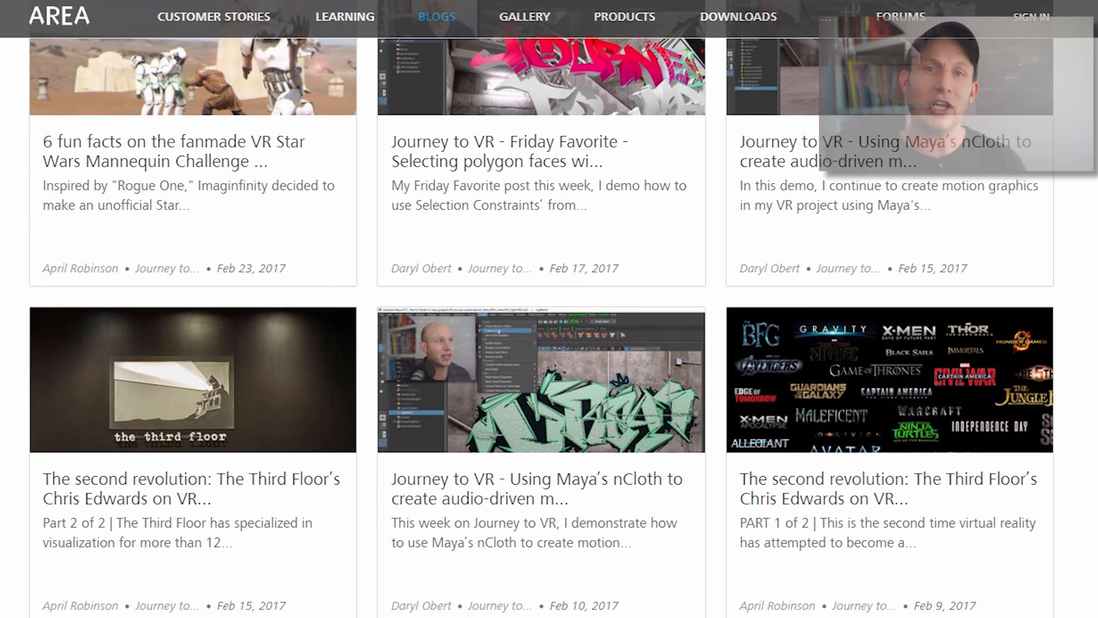
{"action": "scroll", "coordinate": [549, 309], "scroll_direction": "down", "scroll_amount": 3}
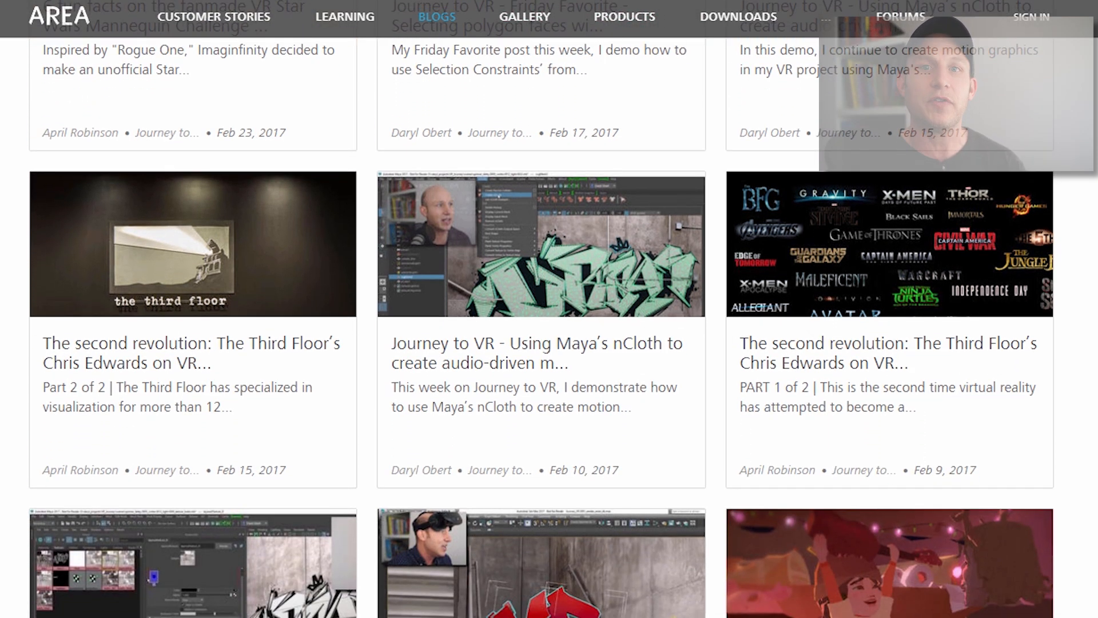
{"action": "scroll", "coordinate": [550, 309], "scroll_direction": "down", "scroll_amount": 3}
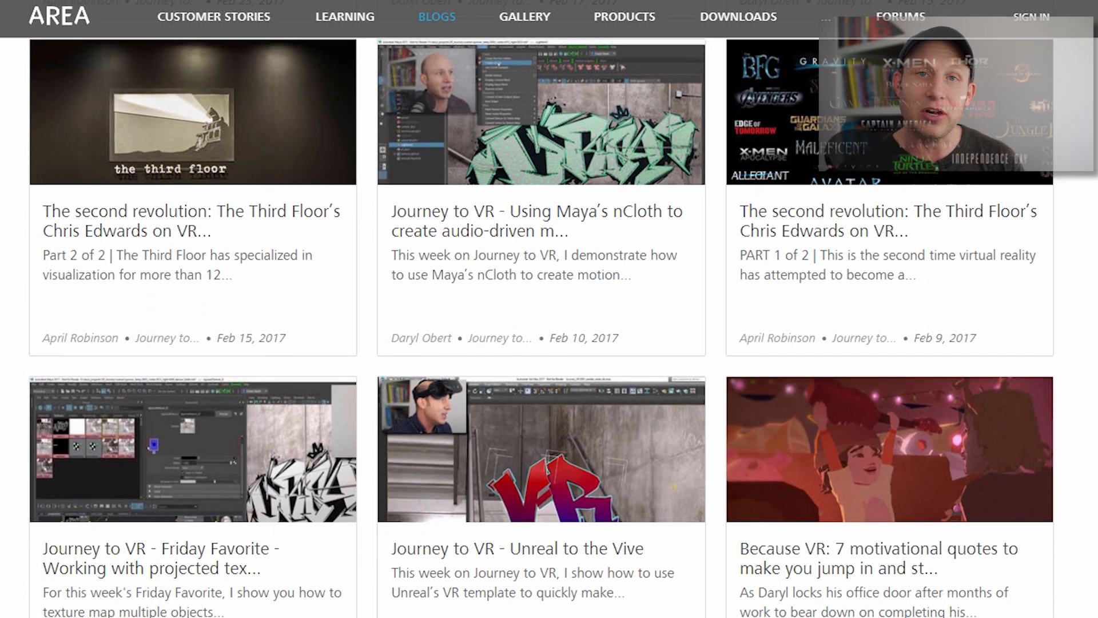
{"action": "scroll", "coordinate": [549, 309], "scroll_direction": "down", "scroll_amount": 3}
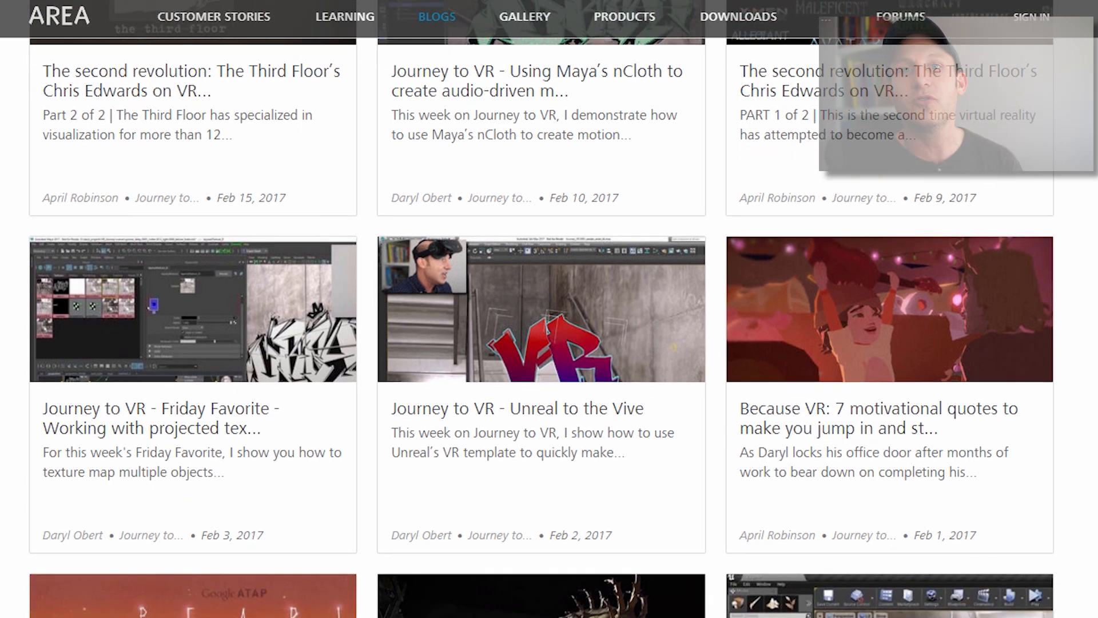
{"action": "scroll", "coordinate": [549, 309], "scroll_direction": "down", "scroll_amount": 3}
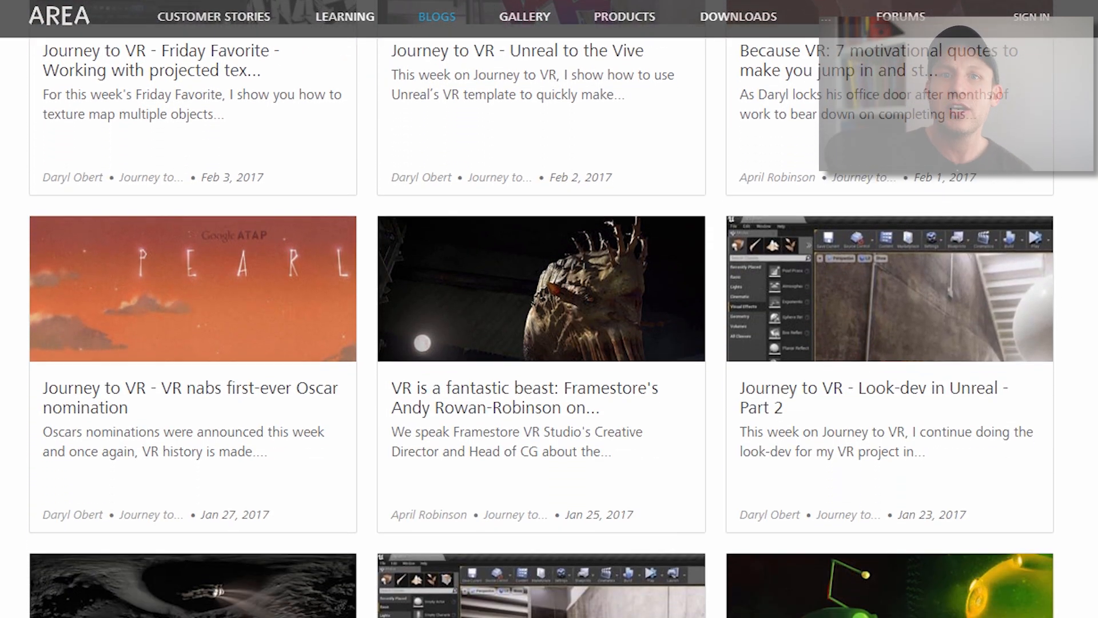
{"action": "scroll", "coordinate": [549, 309], "scroll_direction": "down", "scroll_amount": 2}
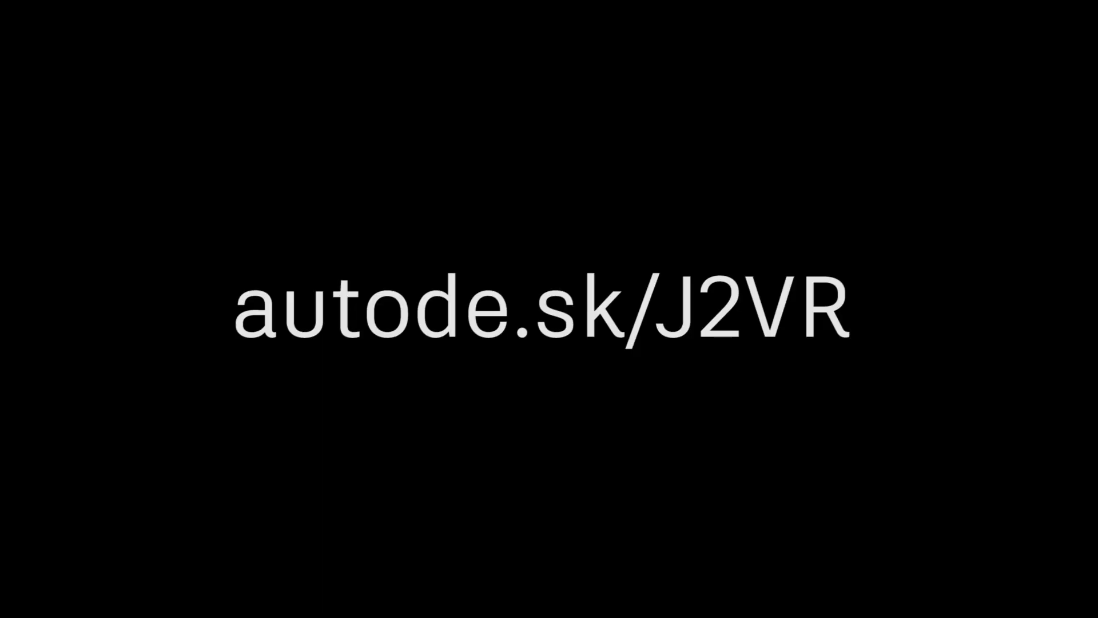